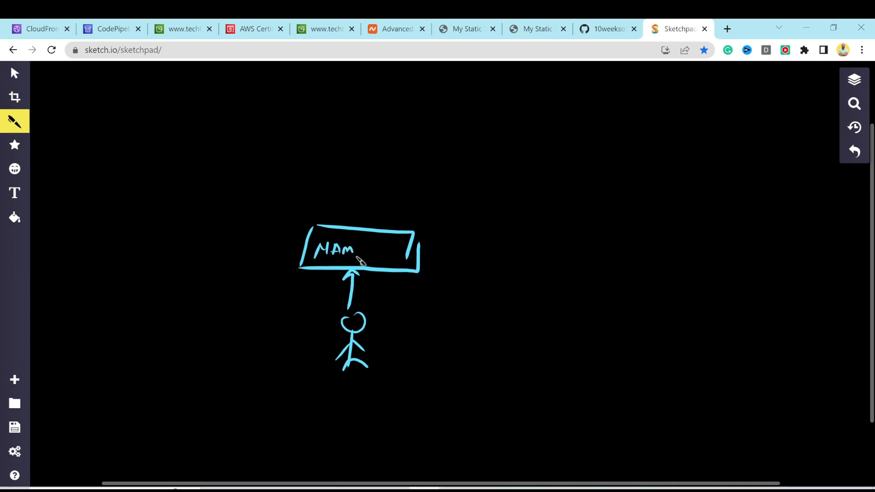
# Finish the NAMEcheap label and draw an arrow from its box to a new box labelled Cloudfront.
pyautogui.moveTo(392, 249); pyautogui.dragTo(402, 268)
pyautogui.moveTo(405, 251); pyautogui.dragTo(406, 259)
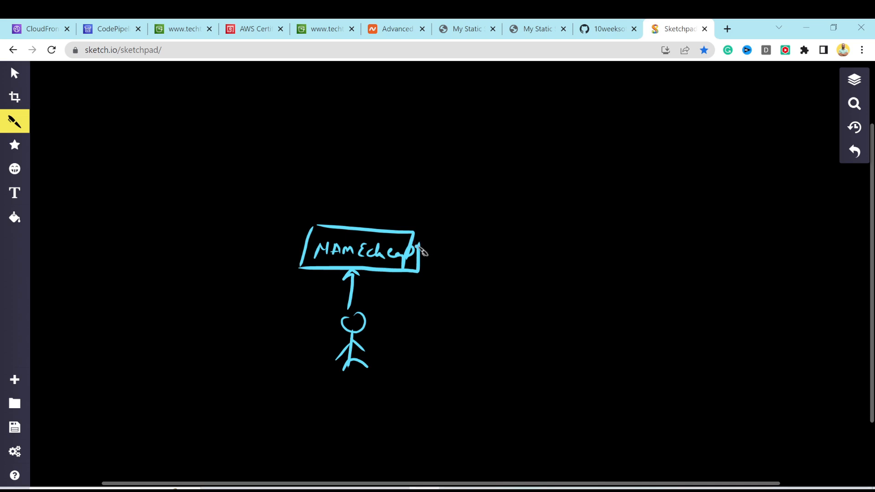
pyautogui.moveTo(416, 241)
pyautogui.mouseDown()
pyautogui.moveTo(475, 243)
pyautogui.moveTo(492, 255)
pyautogui.mouseUp()
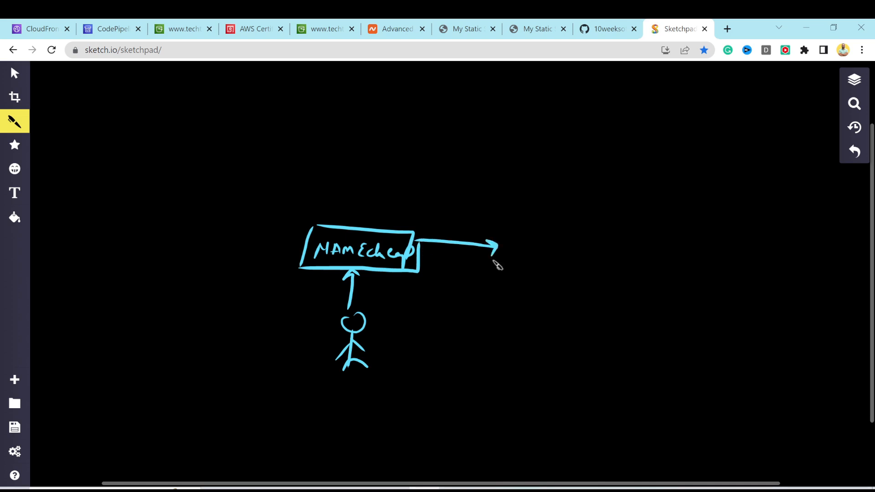
pyautogui.moveTo(511, 215)
pyautogui.mouseDown()
pyautogui.moveTo(508, 263)
pyautogui.moveTo(617, 255)
pyautogui.moveTo(614, 271)
pyautogui.mouseUp()
pyautogui.moveTo(507, 263); pyautogui.dragTo(612, 266)
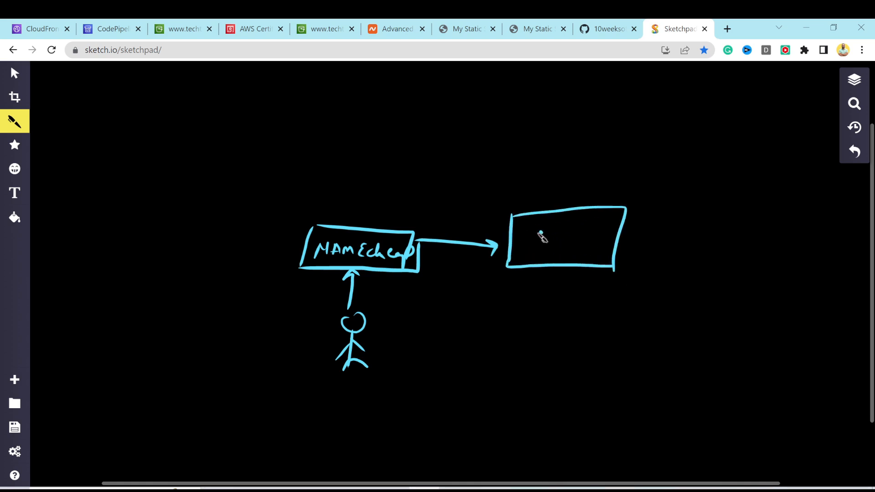
pyautogui.moveTo(524, 231)
pyautogui.mouseDown()
pyautogui.moveTo(528, 249)
pyautogui.moveTo(593, 239)
pyautogui.mouseUp()
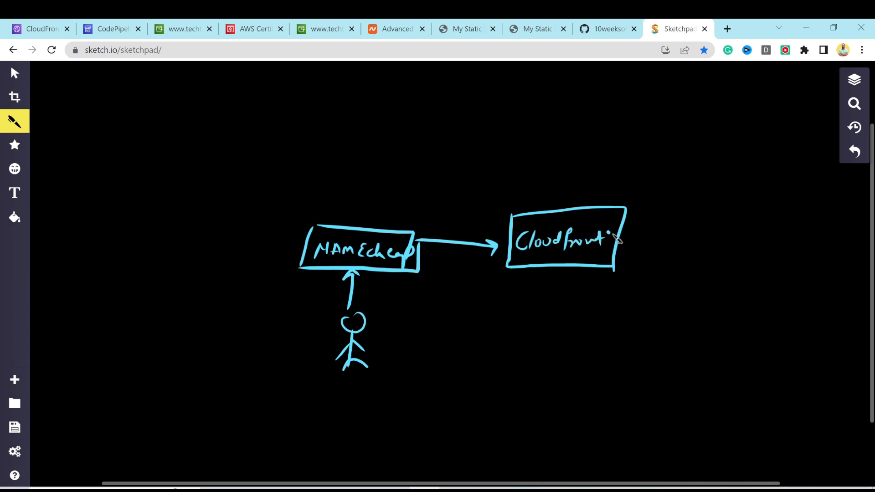
# Draw an arrow from the Cloudfront box to a bucket shape labelled S3 Bucket.
pyautogui.moveTo(624, 236)
pyautogui.mouseDown()
pyautogui.moveTo(679, 235)
pyautogui.moveTo(673, 248)
pyautogui.mouseUp()
pyautogui.moveTo(692, 219); pyautogui.dragTo(695, 263)
pyautogui.moveTo(687, 213)
pyautogui.mouseDown()
pyautogui.moveTo(741, 223)
pyautogui.moveTo(693, 231)
pyautogui.moveTo(722, 253)
pyautogui.moveTo(685, 264)
pyautogui.mouseUp()
pyautogui.click(722, 262)
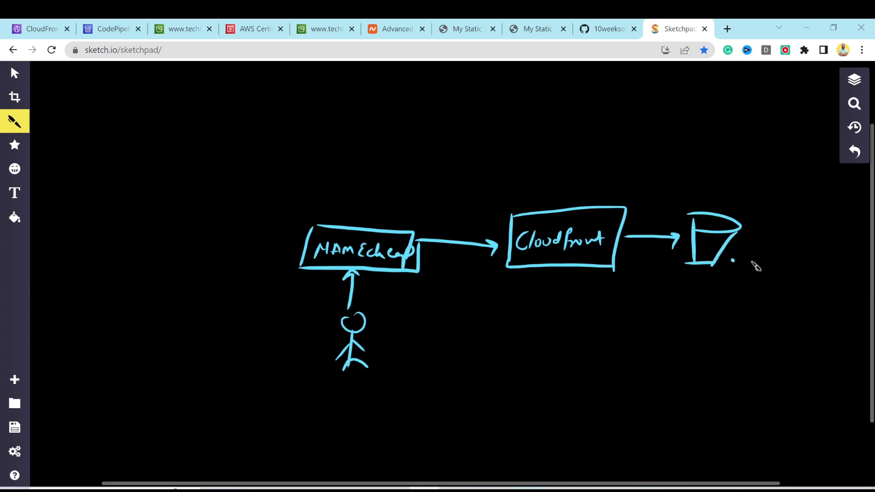
pyautogui.moveTo(753, 236)
pyautogui.mouseDown()
pyautogui.moveTo(735, 284)
pyautogui.moveTo(809, 278)
pyautogui.moveTo(814, 268)
pyautogui.mouseUp()
pyautogui.click(774, 275)
# Write Index.html above the bucket shape and label the arrow between Cloudfront and the bucket OAI.
pyautogui.moveTo(699, 157)
pyautogui.mouseDown()
pyautogui.moveTo(693, 168)
pyautogui.moveTo(715, 175)
pyautogui.moveTo(791, 181)
pyautogui.mouseUp()
pyautogui.click(734, 171)
pyautogui.moveTo(795, 170); pyautogui.dragTo(795, 185)
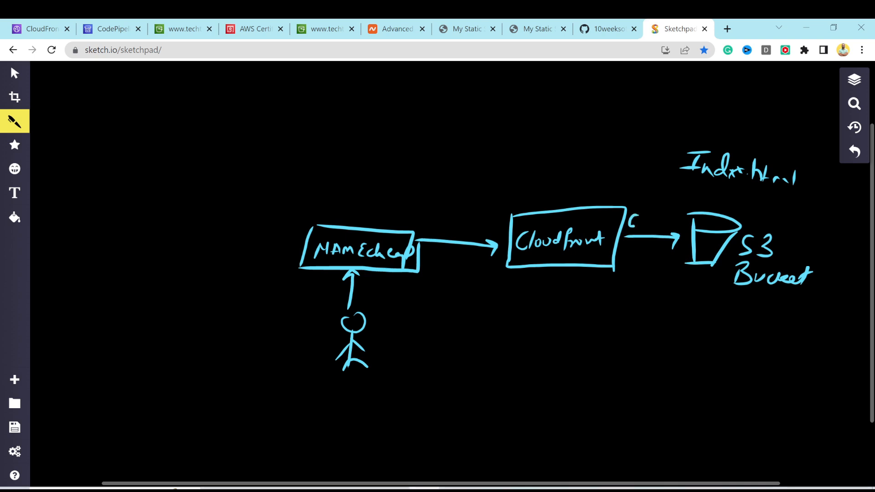
pyautogui.moveTo(647, 214); pyautogui.dragTo(660, 228)
# Draw a dashed arrow from the stick figure to the S3 bucket and cross it out with a large X.
pyautogui.moveTo(393, 349); pyautogui.dragTo(433, 350)
pyautogui.moveTo(461, 338); pyautogui.dragTo(485, 336)
pyautogui.moveTo(514, 330); pyautogui.dragTo(539, 326)
pyautogui.moveTo(563, 322); pyautogui.dragTo(634, 305)
pyautogui.moveTo(654, 297)
pyautogui.mouseDown()
pyautogui.moveTo(687, 284)
pyautogui.moveTo(674, 304)
pyautogui.mouseUp()
pyautogui.moveTo(536, 290); pyautogui.dragTo(587, 337)
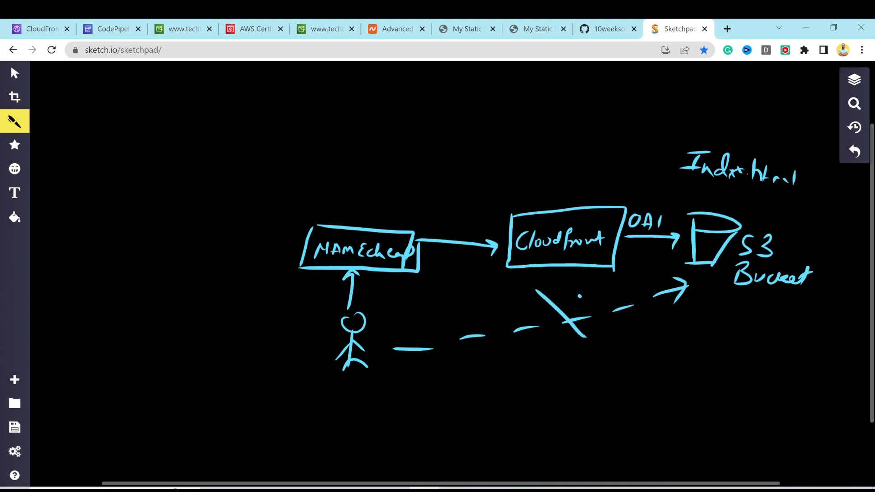
pyautogui.moveTo(579, 296); pyautogui.dragTo(537, 352)
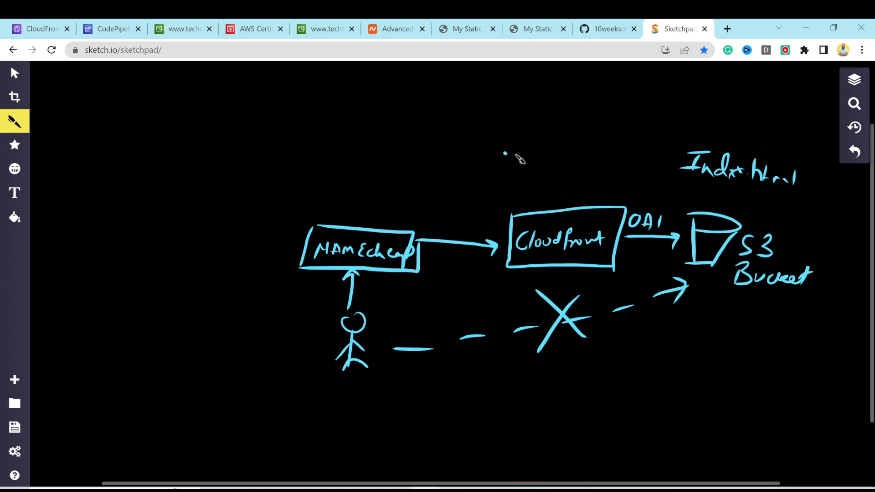
# Write ACM above Cloudfront with an arrow pointing down to it, and label the NAMEcheap-to-Cloudfront arrow https.
pyautogui.moveTo(522, 146)
pyautogui.mouseDown()
pyautogui.moveTo(528, 122)
pyautogui.moveTo(538, 145)
pyautogui.mouseUp()
pyautogui.moveTo(518, 137)
pyautogui.mouseDown()
pyautogui.moveTo(571, 145)
pyautogui.moveTo(539, 194)
pyautogui.mouseUp()
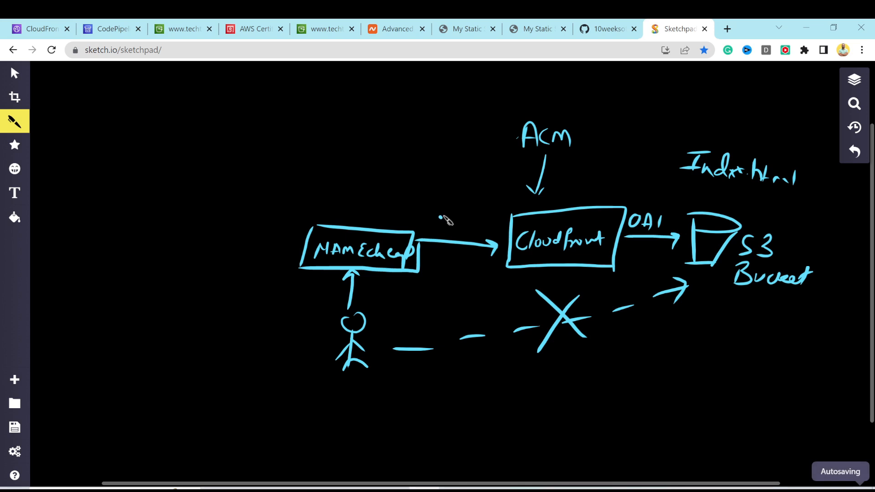
pyautogui.moveTo(439, 213)
pyautogui.mouseDown()
pyautogui.moveTo(438, 229)
pyautogui.moveTo(454, 220)
pyautogui.moveTo(454, 231)
pyautogui.mouseUp()
pyautogui.moveTo(464, 213)
pyautogui.mouseDown()
pyautogui.moveTo(462, 231)
pyautogui.moveTo(474, 228)
pyautogui.mouseUp()
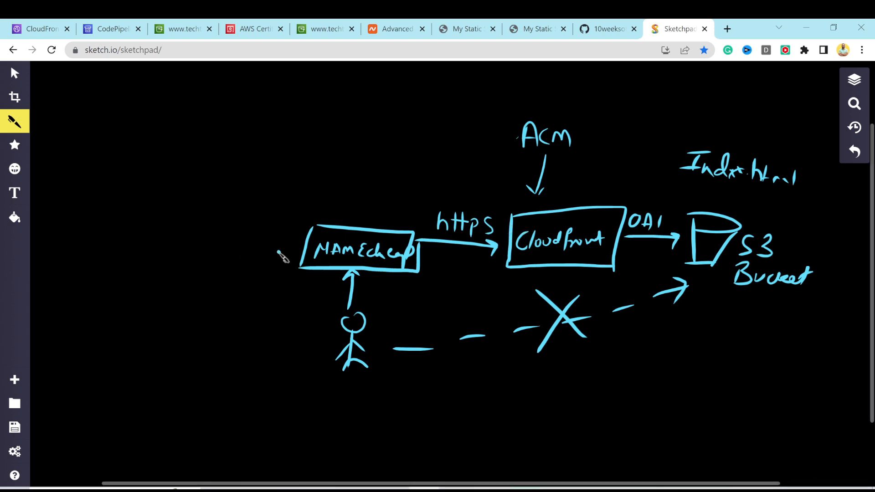
# Annotate the blue diagram with check marks at NAMEcheap and Cloudfront, a frame around ACM, and an upward arrow below S3 Bucket.
pyautogui.moveTo(269, 251); pyautogui.dragTo(306, 246)
pyautogui.moveTo(508, 112)
pyautogui.mouseDown()
pyautogui.moveTo(501, 158)
pyautogui.moveTo(589, 159)
pyautogui.mouseUp()
pyautogui.moveTo(495, 156); pyautogui.dragTo(600, 160)
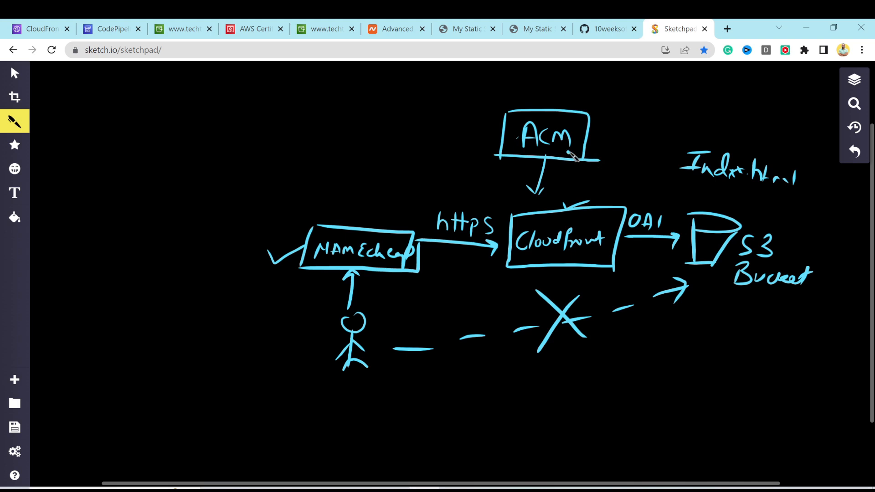
pyautogui.click(737, 329)
# Draw a yellow box labelled Github with a stick figure linked to it by an arrow labelled Code.
pyautogui.moveTo(120, 128)
pyautogui.mouseDown()
pyautogui.moveTo(117, 167)
pyautogui.moveTo(158, 114)
pyautogui.moveTo(181, 155)
pyautogui.mouseUp()
pyautogui.moveTo(119, 165); pyautogui.dragTo(176, 159)
pyautogui.click(593, 394)
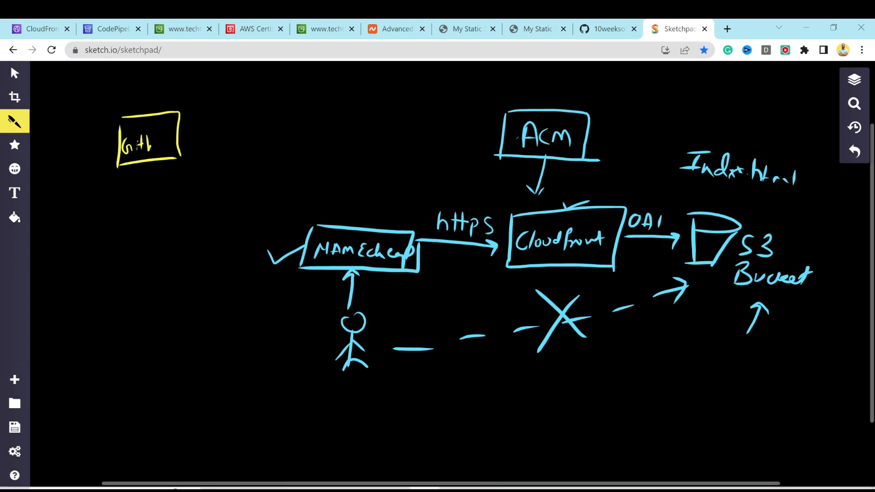
pyautogui.moveTo(151, 143); pyautogui.dragTo(176, 152)
pyautogui.moveTo(60, 201)
pyautogui.mouseDown()
pyautogui.moveTo(79, 200)
pyautogui.moveTo(58, 251)
pyautogui.moveTo(88, 237)
pyautogui.moveTo(63, 169)
pyautogui.moveTo(101, 148)
pyautogui.moveTo(100, 157)
pyautogui.mouseUp()
pyautogui.moveTo(45, 133); pyautogui.dragTo(98, 136)
# Draw a yellow arrow from Github to a box labelled Code Pipeline, and another from that box toward the S3 bucket.
pyautogui.moveTo(187, 135)
pyautogui.mouseDown()
pyautogui.moveTo(241, 136)
pyautogui.moveTo(236, 145)
pyautogui.mouseUp()
pyautogui.moveTo(274, 124)
pyautogui.mouseDown()
pyautogui.moveTo(264, 136)
pyautogui.moveTo(280, 143)
pyautogui.mouseUp()
pyautogui.moveTo(286, 133); pyautogui.dragTo(305, 143)
pyautogui.moveTo(314, 133)
pyautogui.mouseDown()
pyautogui.moveTo(336, 143)
pyautogui.moveTo(337, 128)
pyautogui.mouseUp()
pyautogui.moveTo(251, 111)
pyautogui.mouseDown()
pyautogui.moveTo(388, 164)
pyautogui.moveTo(418, 110)
pyautogui.moveTo(248, 110)
pyautogui.moveTo(262, 110)
pyautogui.mouseUp()
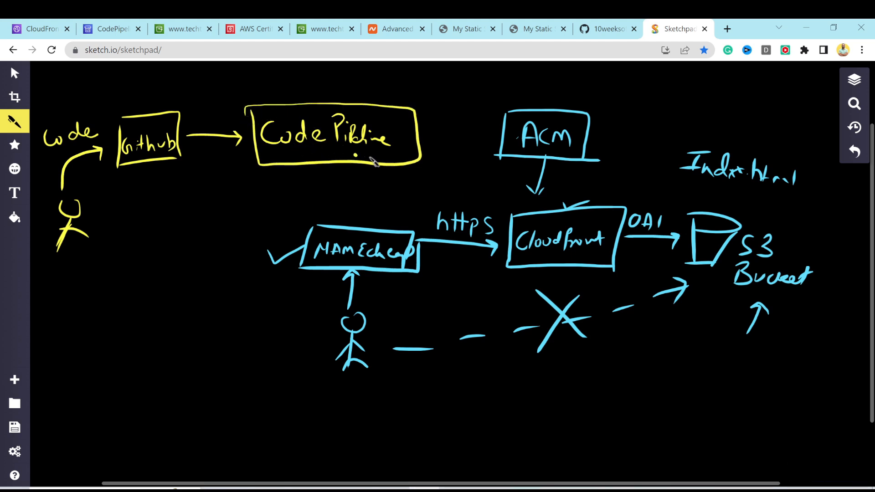
pyautogui.moveTo(419, 130)
pyautogui.mouseDown()
pyautogui.moveTo(562, 102)
pyautogui.moveTo(633, 155)
pyautogui.moveTo(670, 211)
pyautogui.mouseUp()
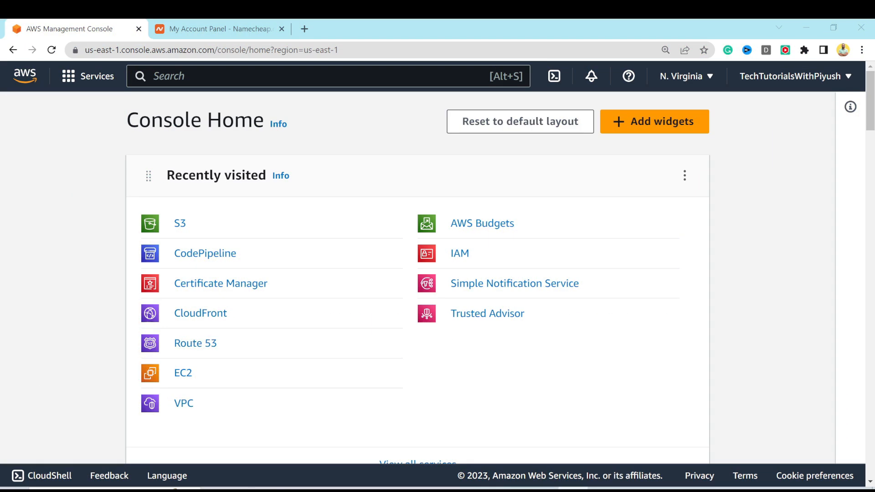
pyautogui.click(178, 228)
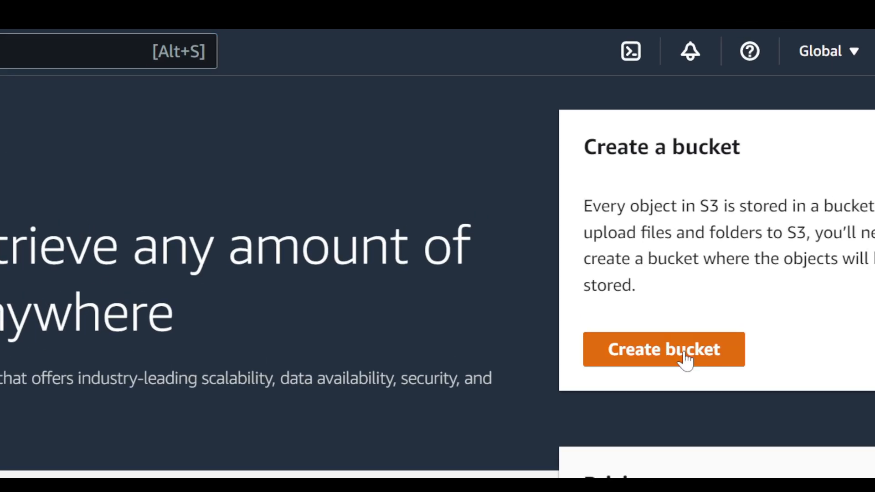
pyautogui.click(686, 358)
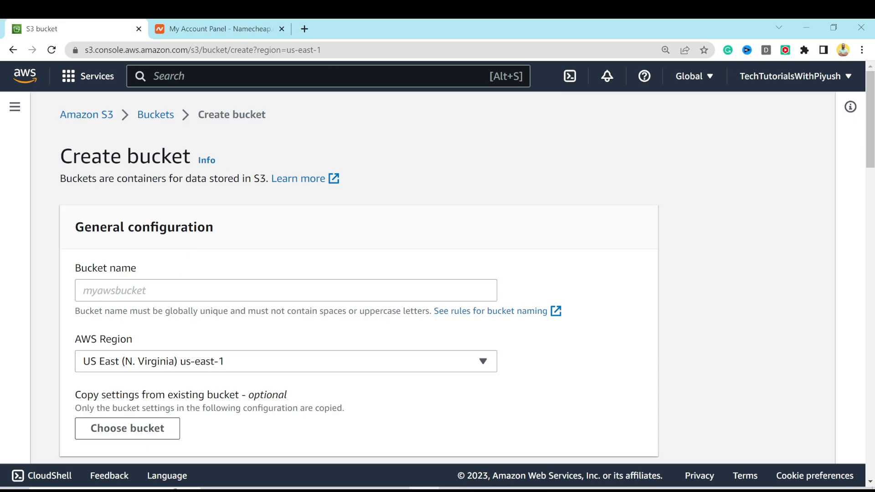
pyautogui.click(286, 291)
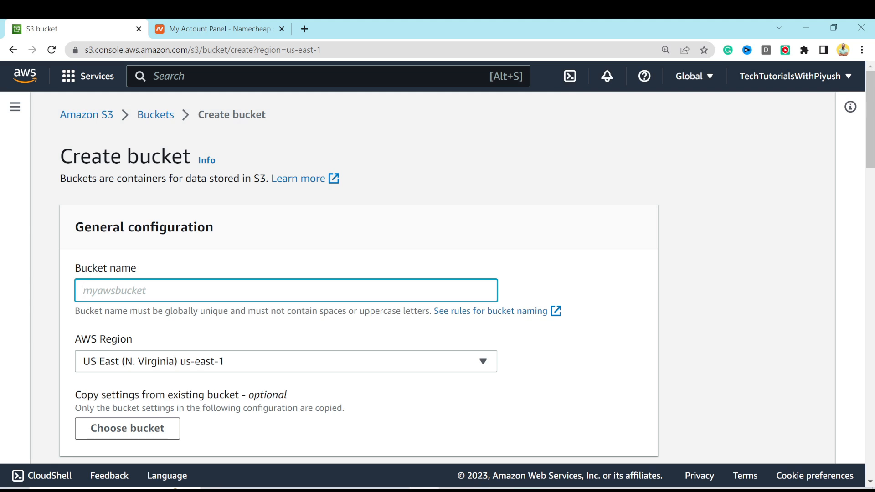
pyautogui.write('www.techtutorialswithpiyush.com')
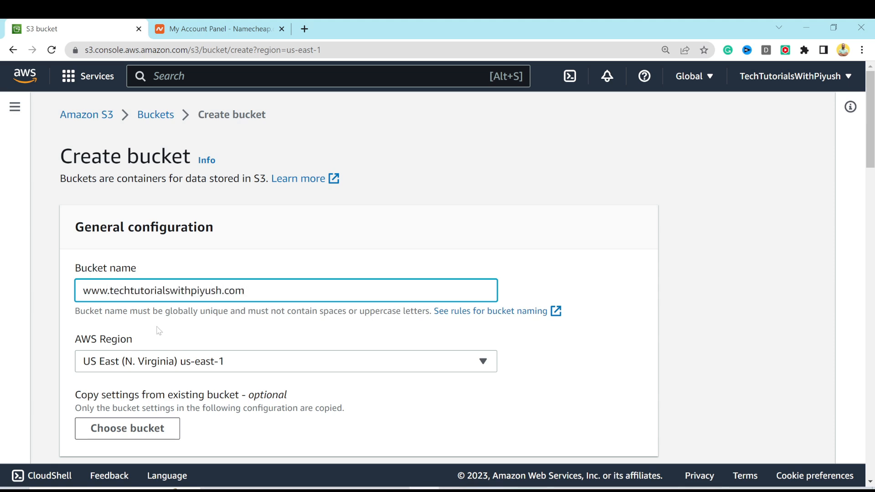
# Review the remaining bucket options and create the bucket in US East (N. Virginia) with the default ownership, public access and encryption settings.
pyautogui.scroll(-1, 159, 331)
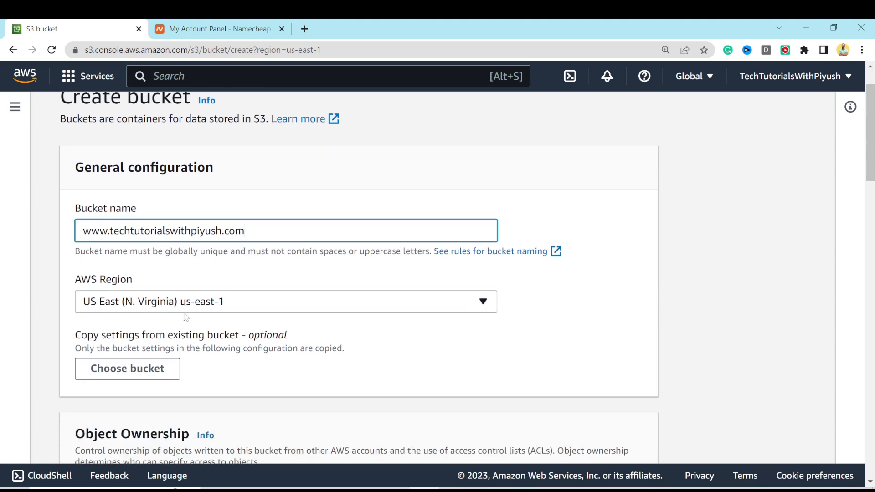
pyautogui.scroll(-5, 186, 317)
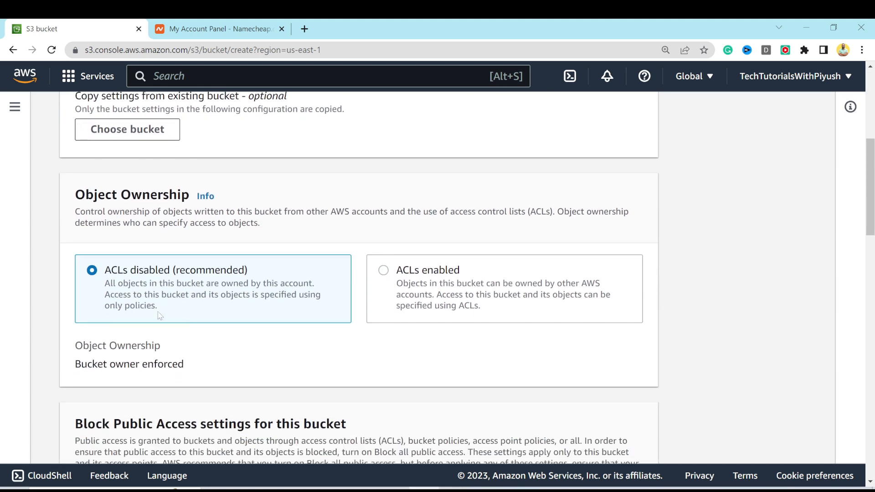
pyautogui.scroll(-5, 159, 316)
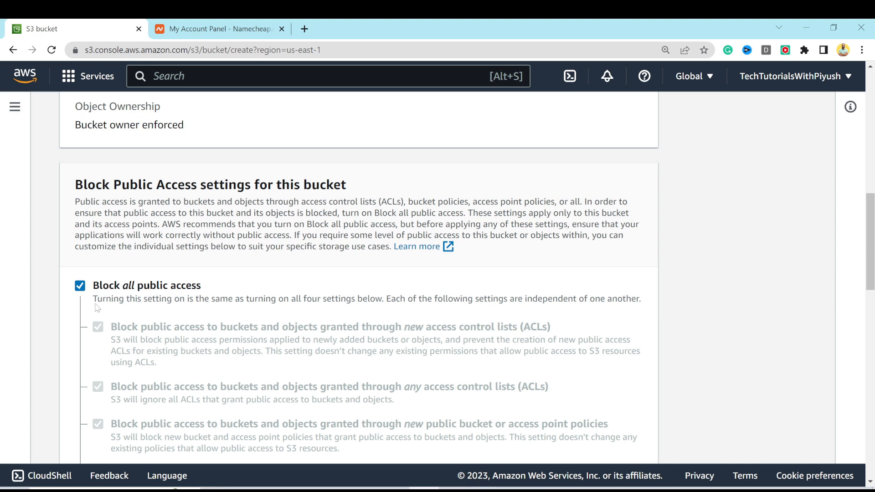
pyautogui.scroll(-15, 97, 308)
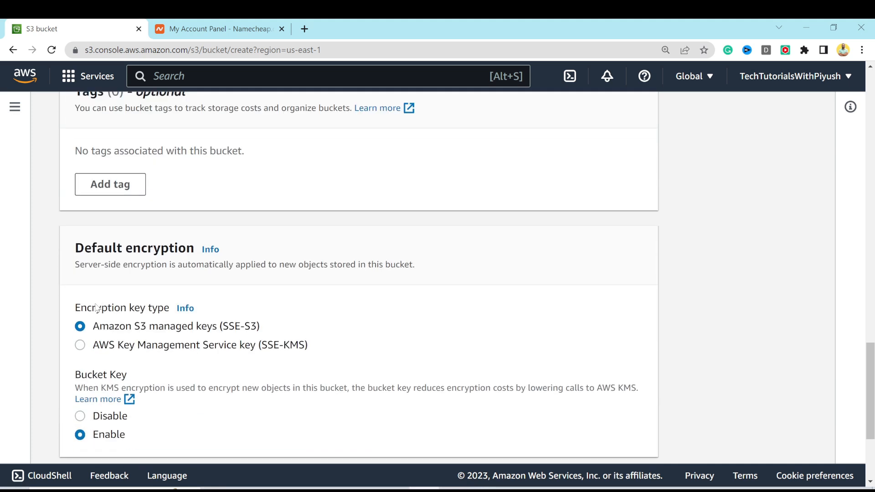
pyautogui.scroll(-3, 96, 308)
pyautogui.scroll(-1, 95, 307)
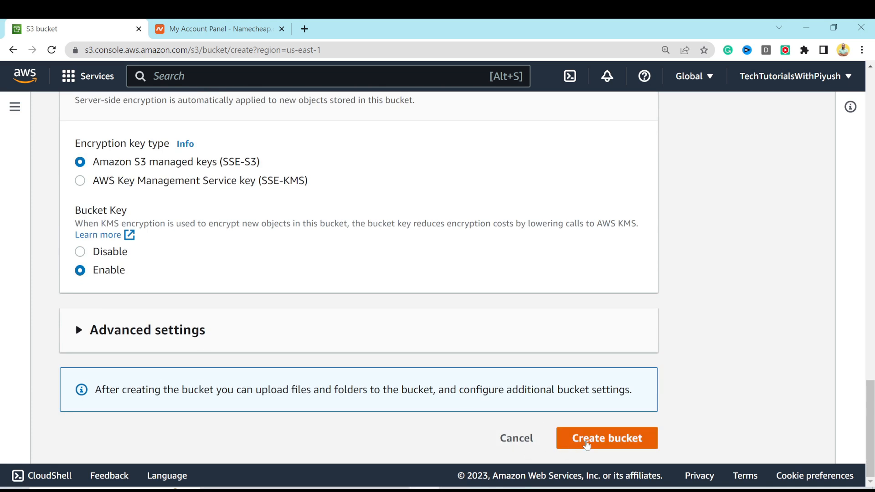
pyautogui.click(586, 443)
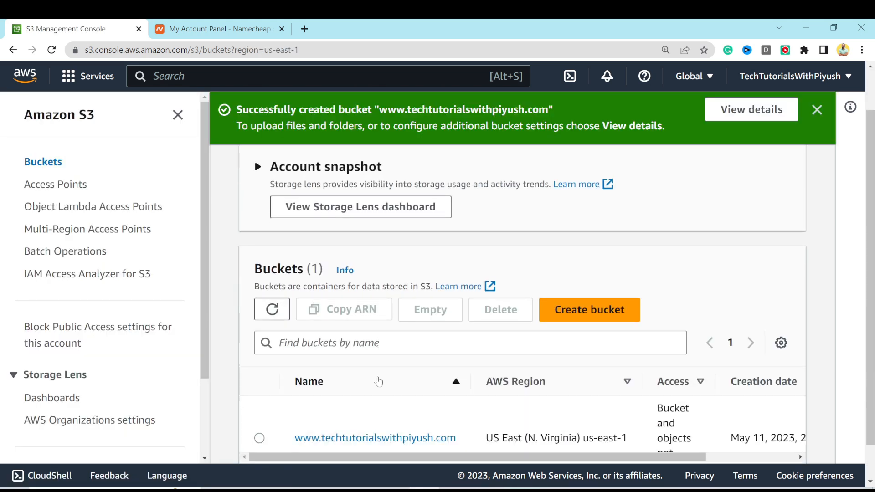
# Open the static website hosting settings in the new bucket's properties and enable hosting.
pyautogui.scroll(-2, 378, 382)
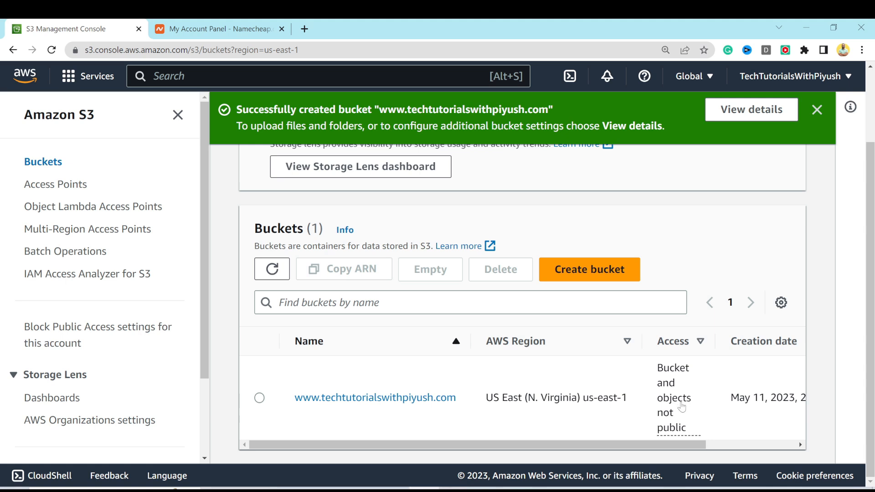
pyautogui.click(363, 400)
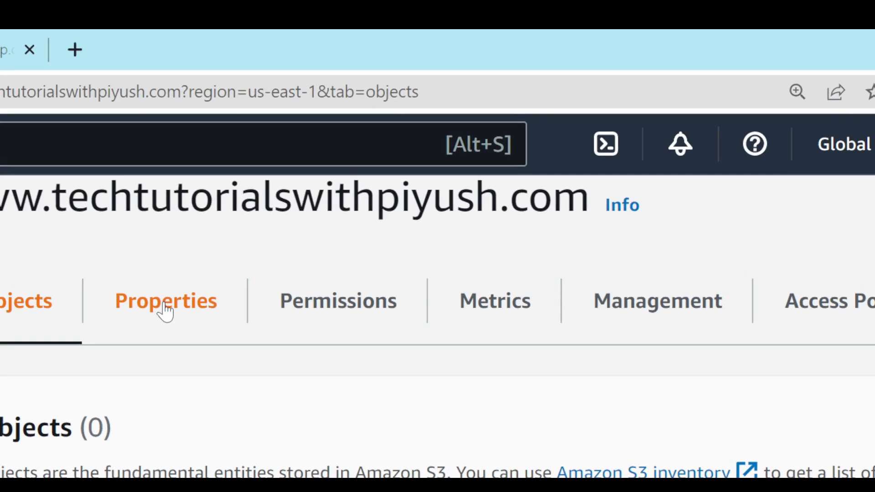
pyautogui.click(165, 312)
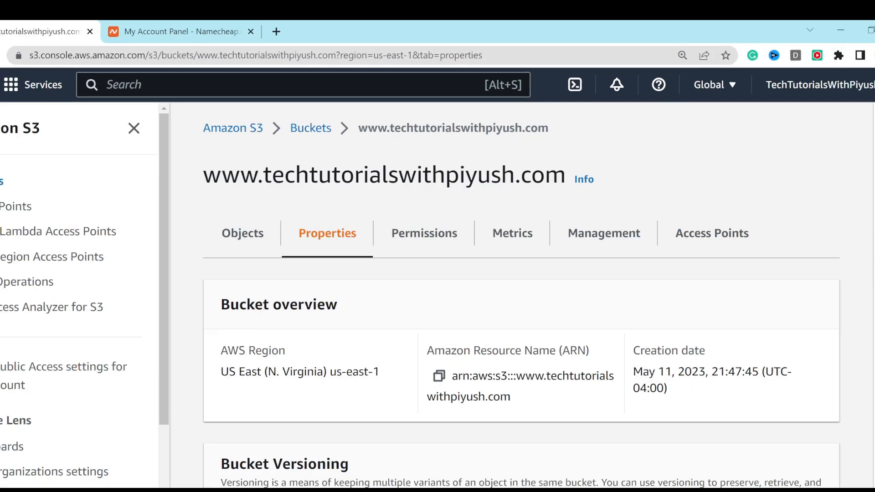
pyautogui.scroll(-20, 344, 302)
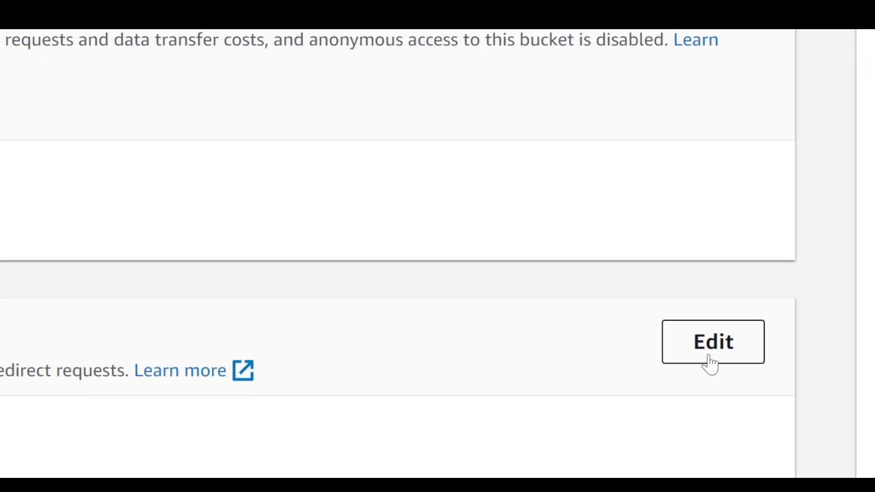
pyautogui.click(710, 364)
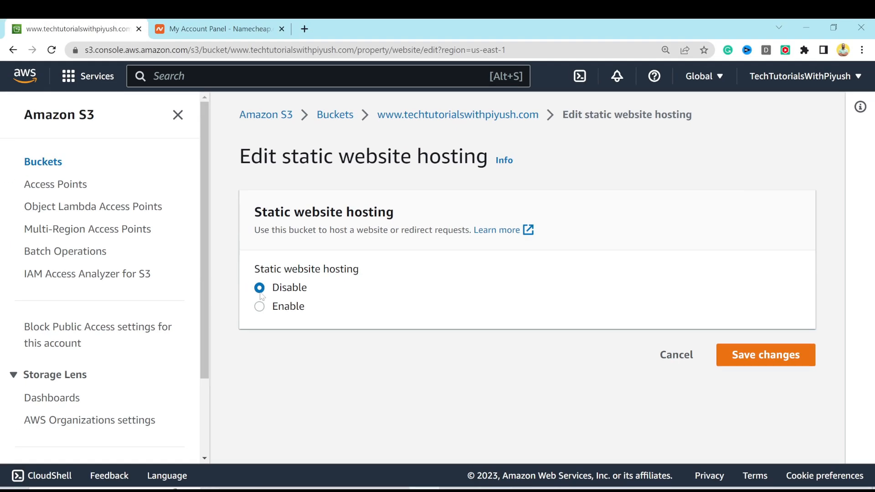
pyautogui.click(259, 306)
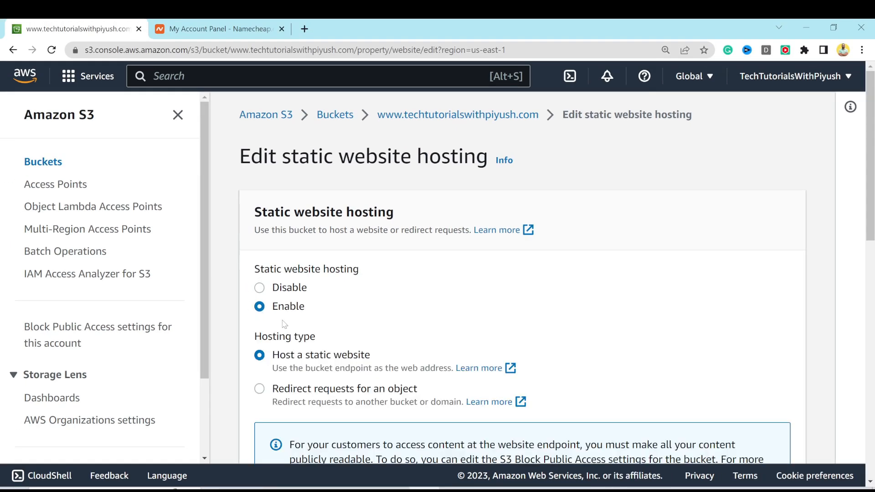
# Keep static website hosting as the hosting type, set the index document to index.html and error document to error.html, and save the changes.
pyautogui.scroll(-9, 404, 322)
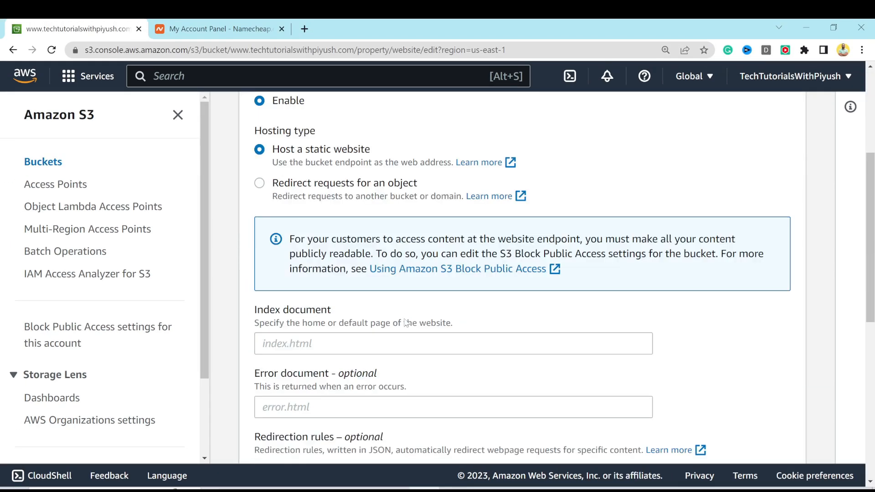
pyautogui.scroll(1, 402, 320)
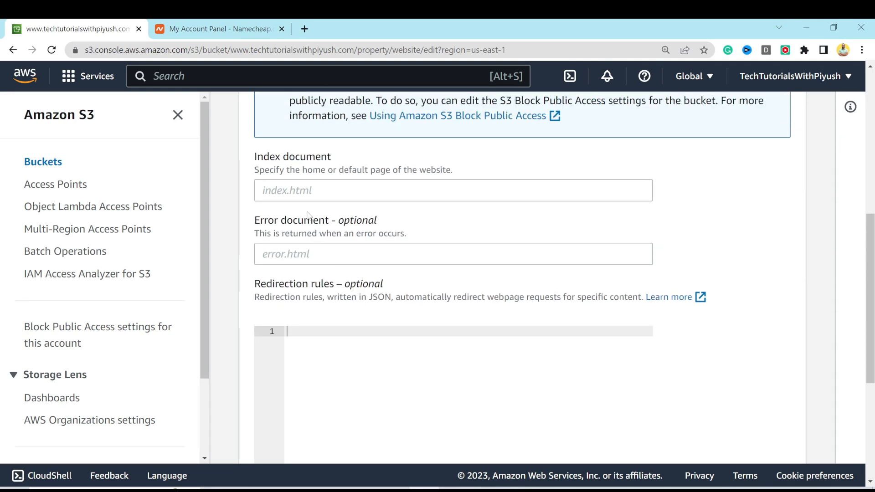
pyautogui.click(305, 193)
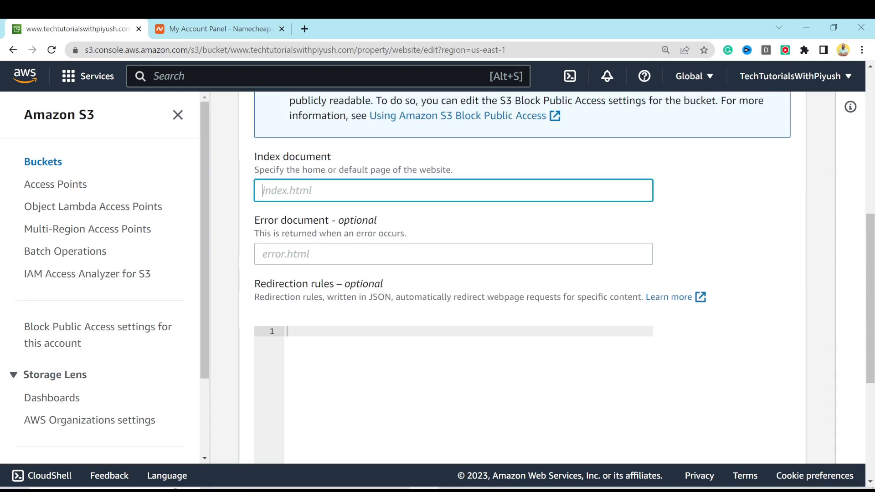
pyautogui.write('index.html')
pyautogui.click(286, 256)
pyautogui.write('error.')
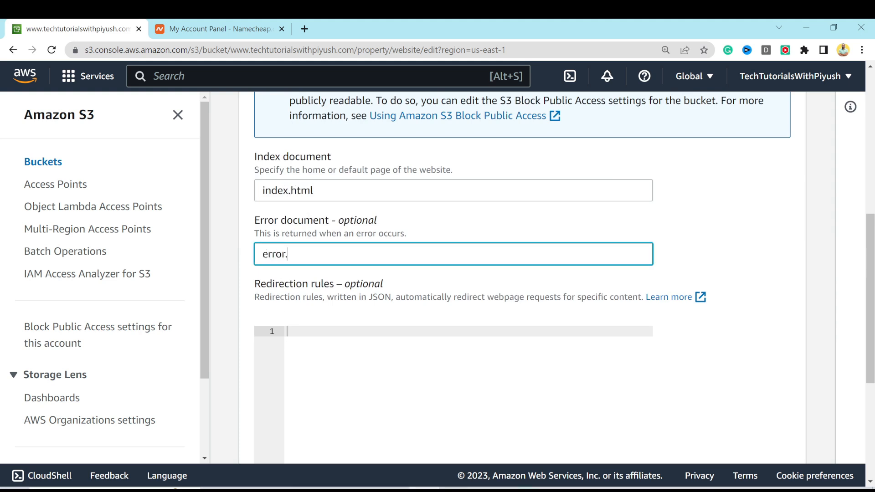
pyautogui.write('html')
pyautogui.scroll(-5, 364, 291)
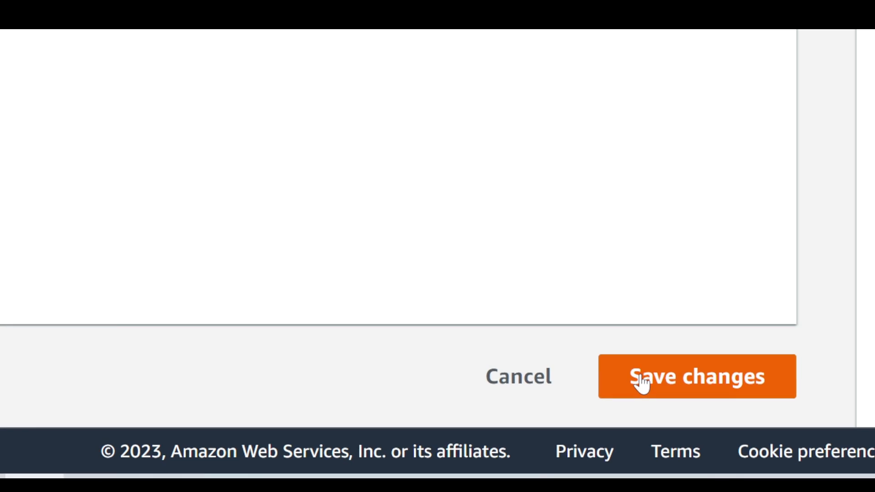
pyautogui.click(736, 438)
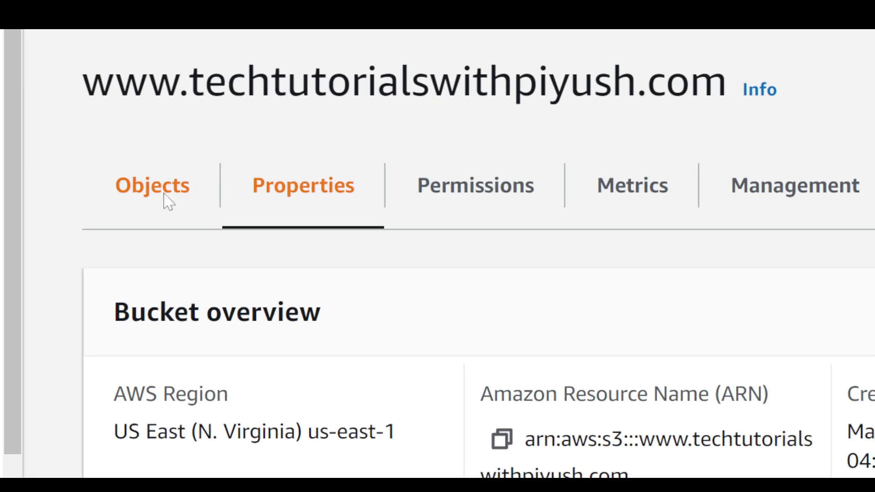
# Start an upload into the bucket's objects and add index.html and style.css from the code_static_c1 folder.
pyautogui.click(169, 200)
pyautogui.scroll(-1, 269, 424)
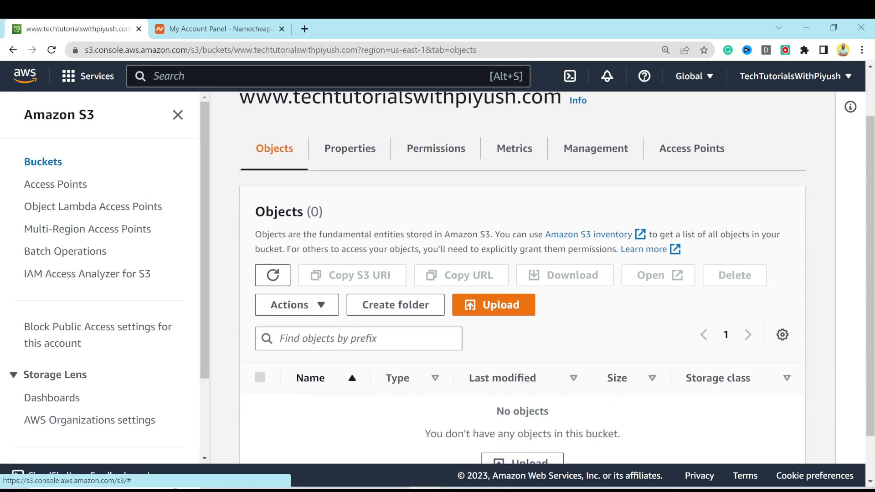
pyautogui.click(510, 305)
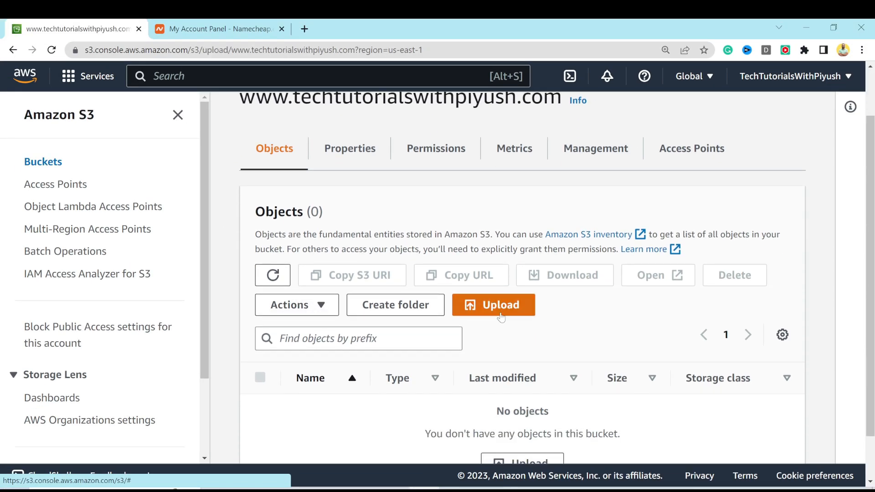
pyautogui.click(510, 301)
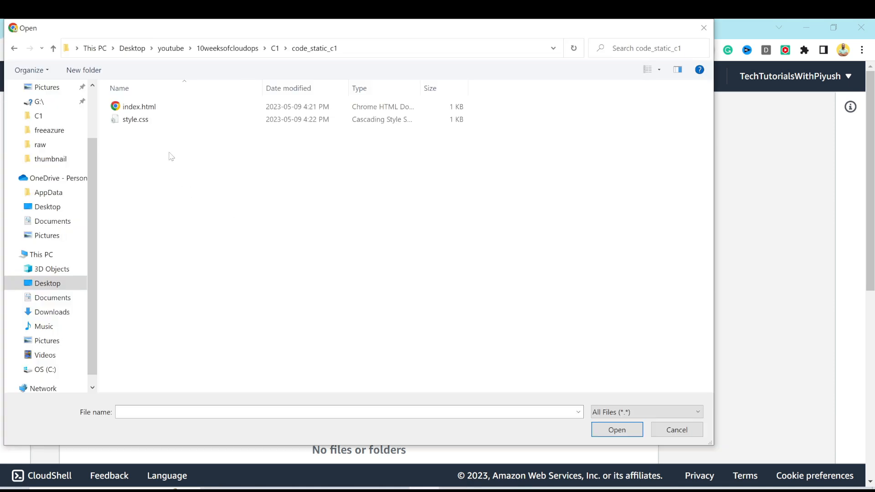
pyautogui.moveTo(149, 154); pyautogui.dragTo(142, 99)
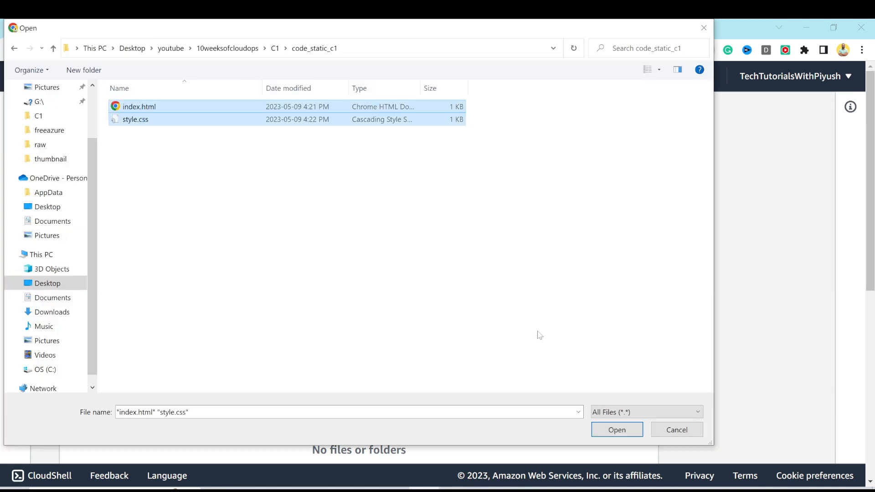
pyautogui.click(617, 431)
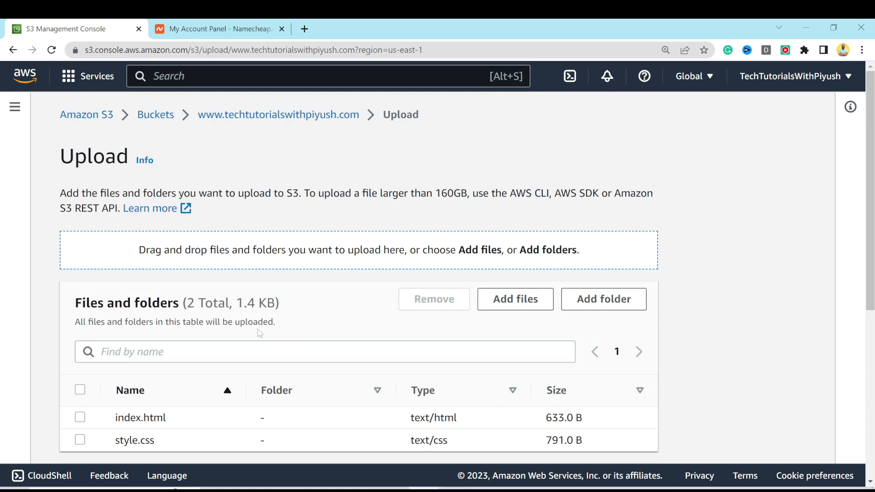
# Check the upload's file list and destination, upload both files to the bucket, and close the upload status.
pyautogui.scroll(-1, 260, 335)
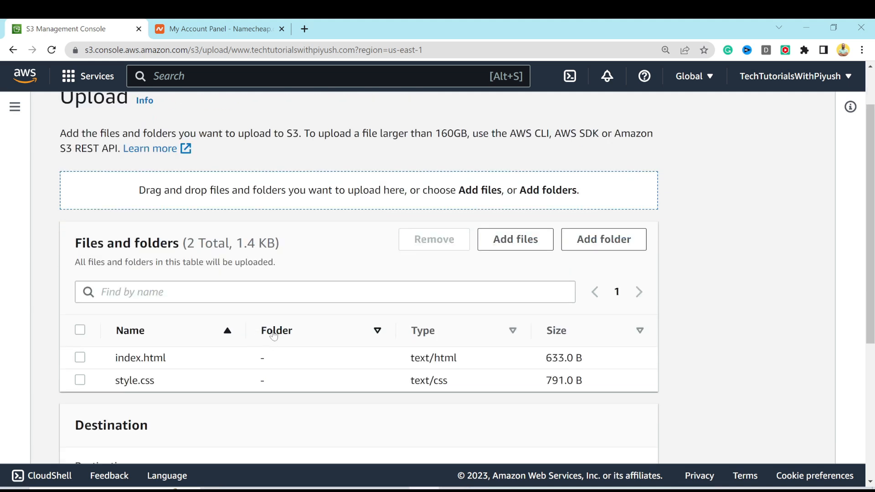
pyautogui.scroll(-3, 253, 332)
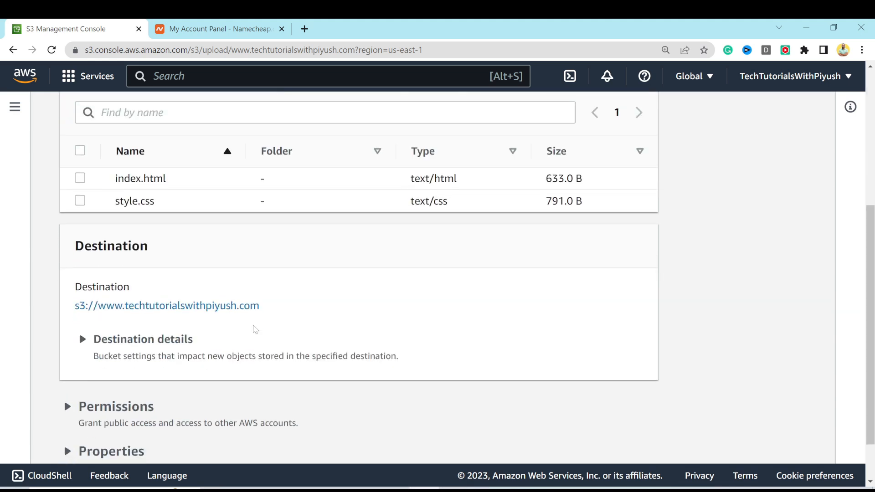
pyautogui.scroll(-1, 255, 329)
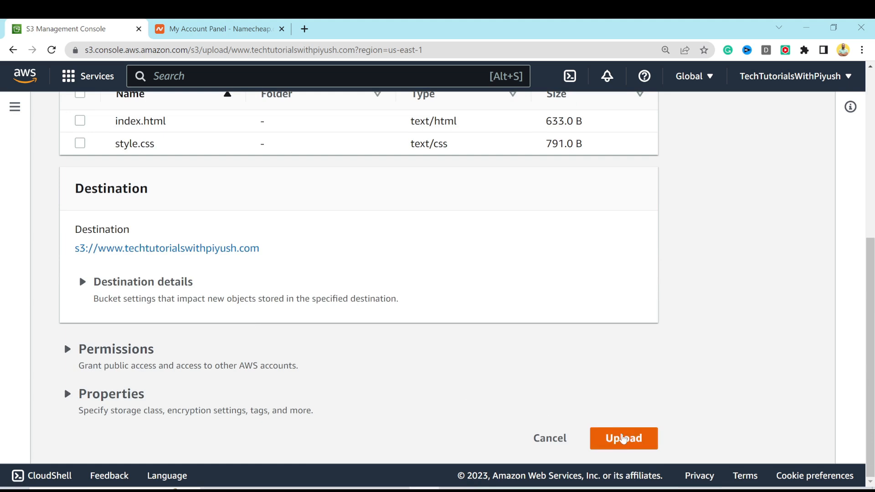
pyautogui.click(619, 438)
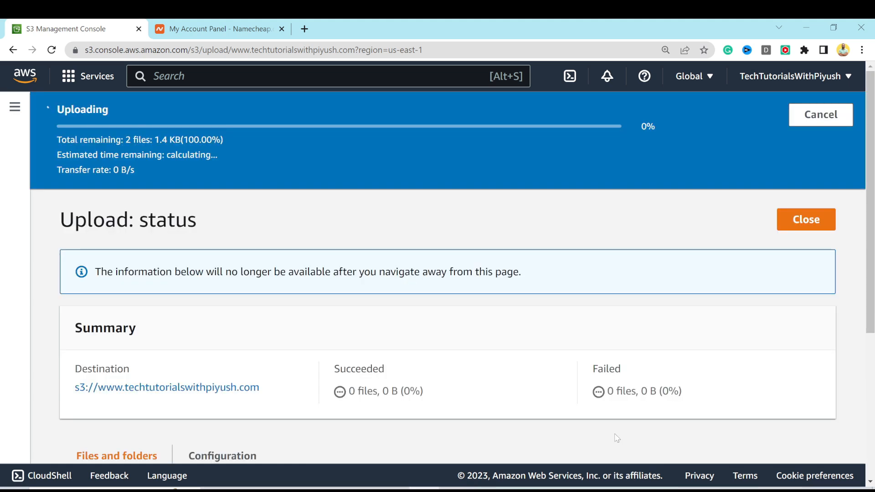
pyautogui.click(785, 178)
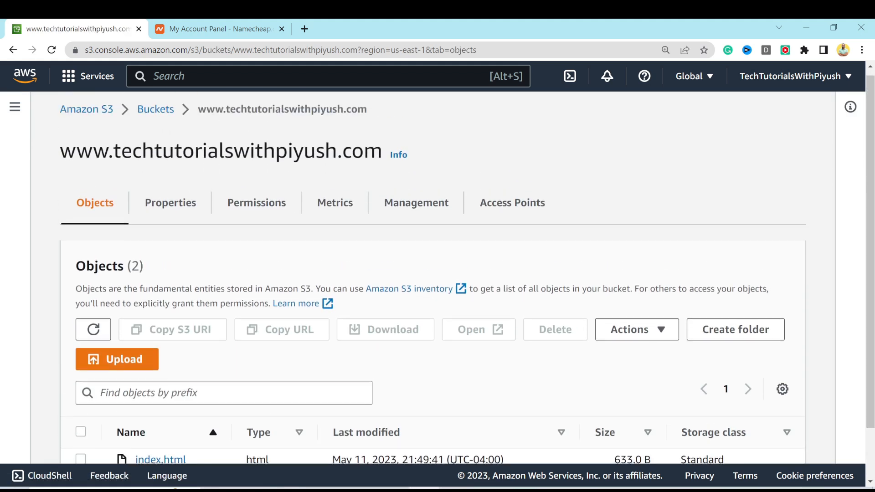
# Copy the bucket website endpoint from the static website hosting properties and open it in a new browser tab to test it.
pyautogui.click(172, 205)
pyautogui.scroll(-15, 206, 242)
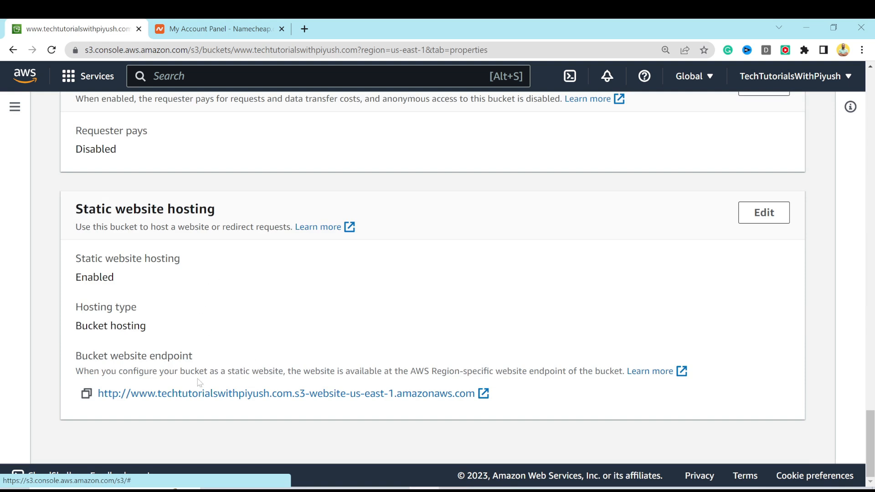
pyautogui.moveTo(74, 357); pyautogui.dragTo(193, 356)
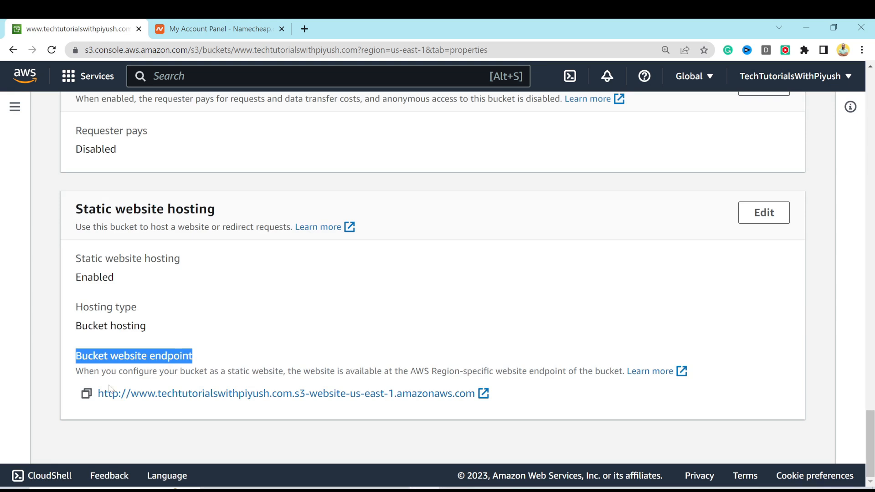
pyautogui.click(86, 394)
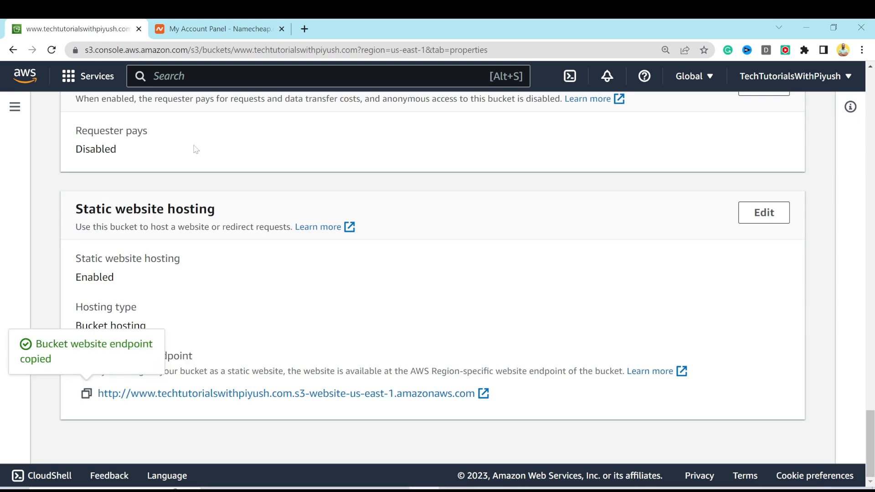
pyautogui.click(308, 29)
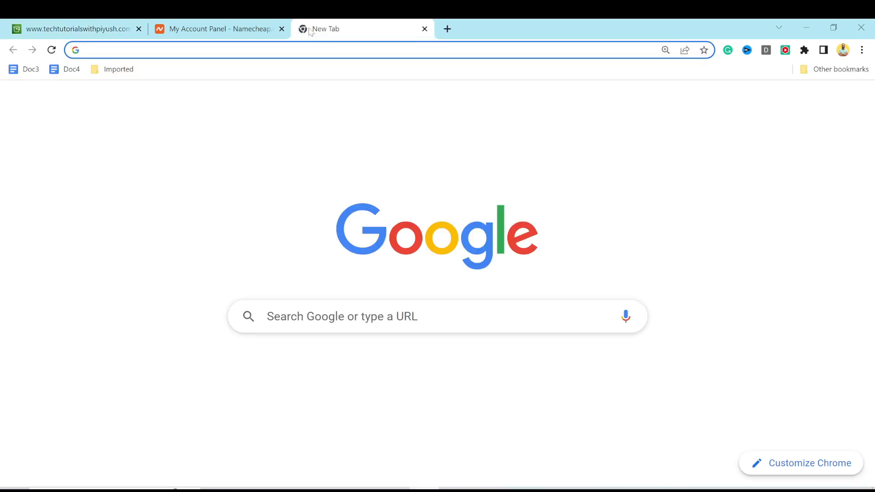
pyautogui.hotkey('ctrl', 'v')
pyautogui.press('Return')
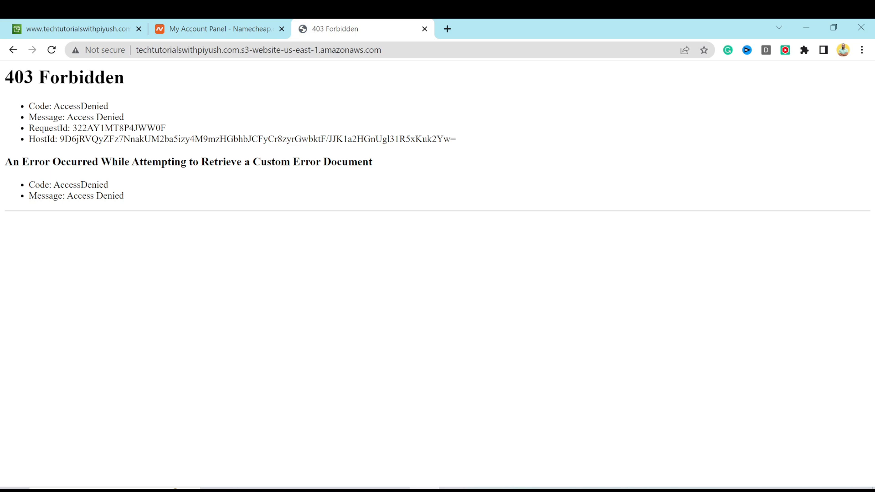
# Return to the AWS console, find the CloudFront service, and start creating a new distribution.
pyautogui.click(97, 28)
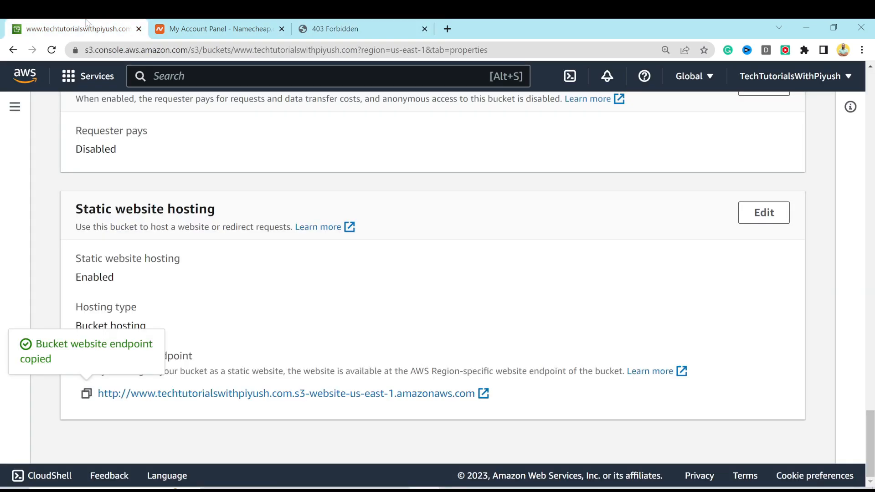
pyautogui.click(170, 76)
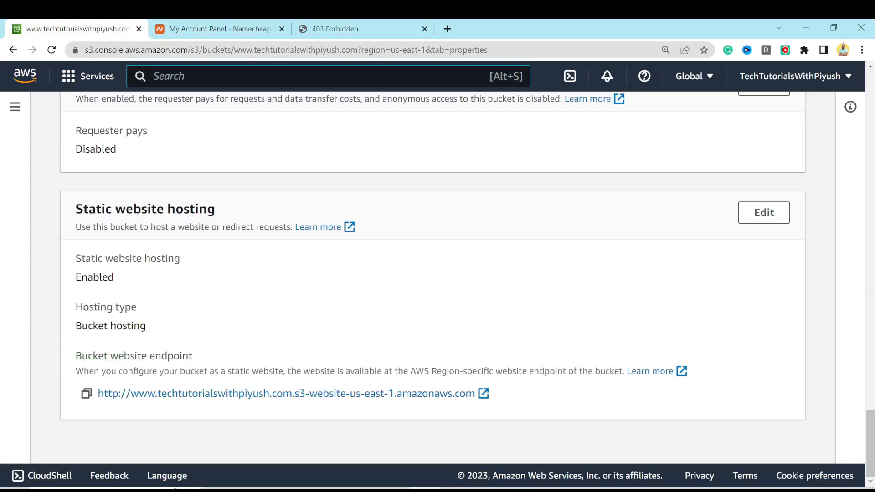
pyautogui.write('cloudfro')
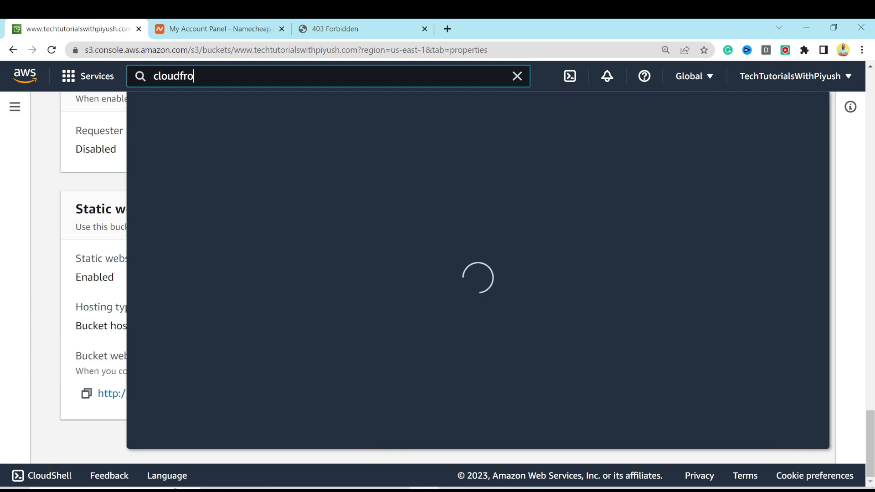
pyautogui.write('nt')
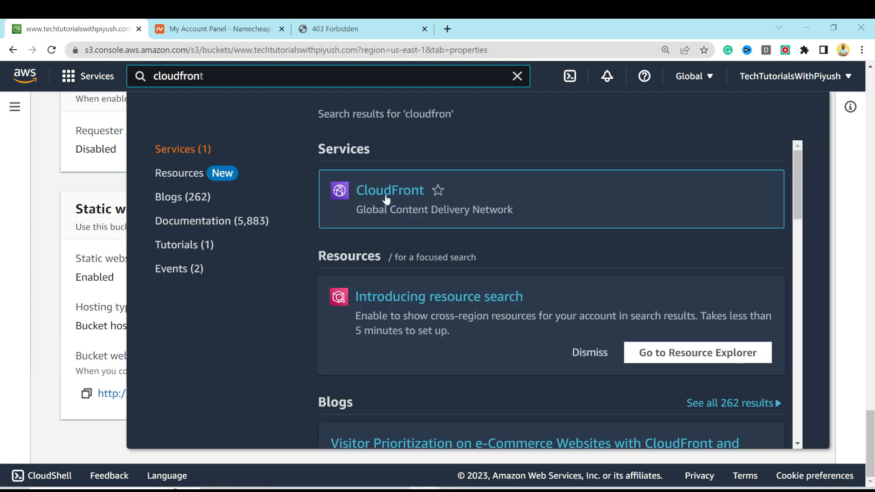
pyautogui.click(368, 203)
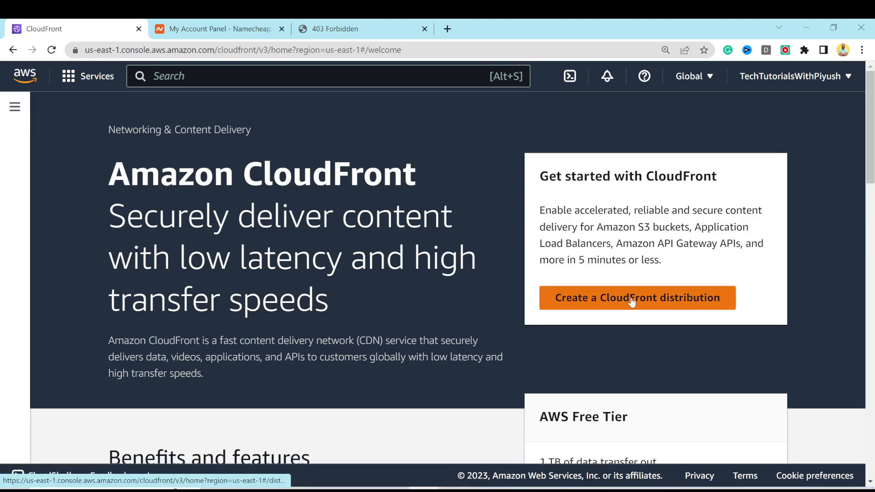
pyautogui.click(632, 302)
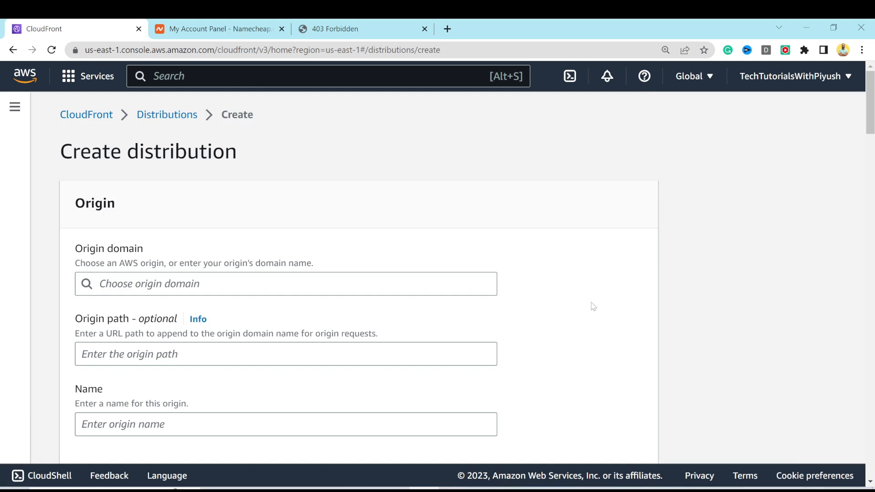
pyautogui.scroll(-1, 238, 274)
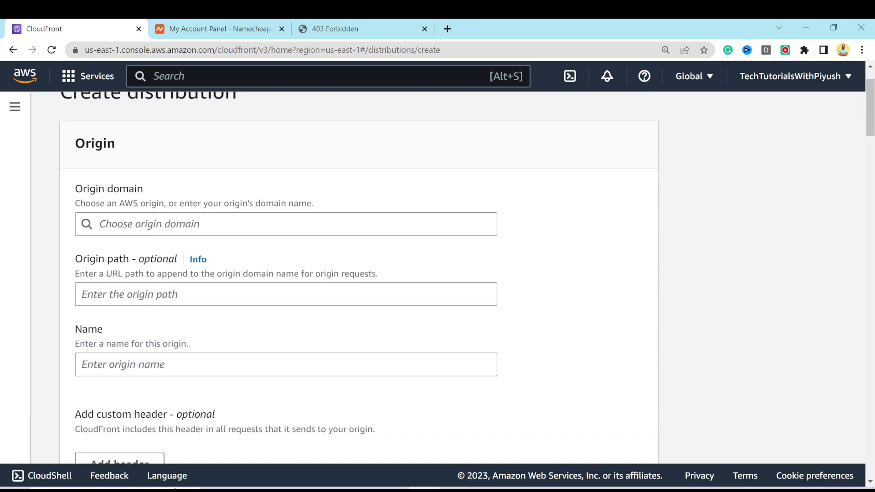
pyautogui.click(238, 228)
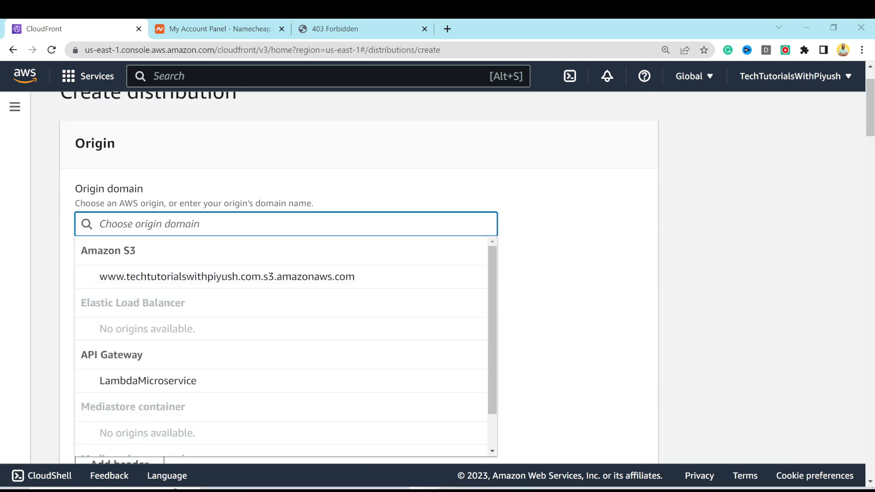
pyautogui.click(159, 279)
# Leave the origin path empty, keep the suggested origin name, and set origin access to Legacy access identities.
pyautogui.scroll(-1, 301, 315)
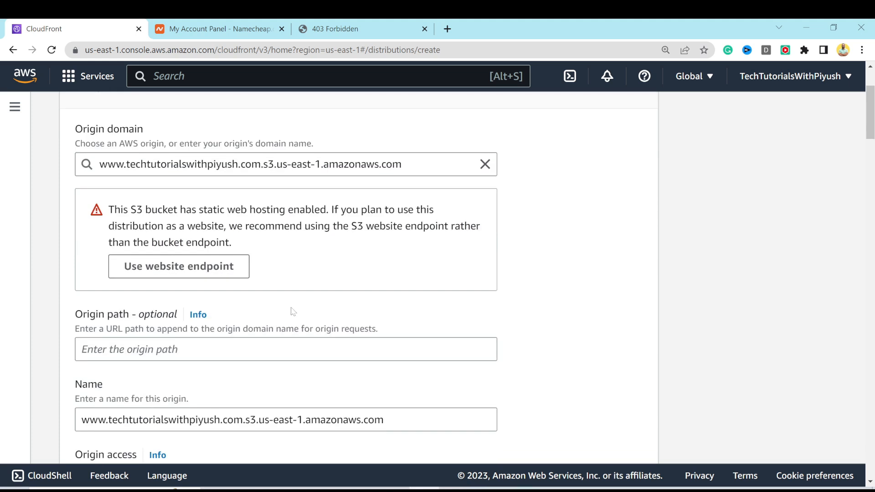
pyautogui.scroll(-2, 433, 262)
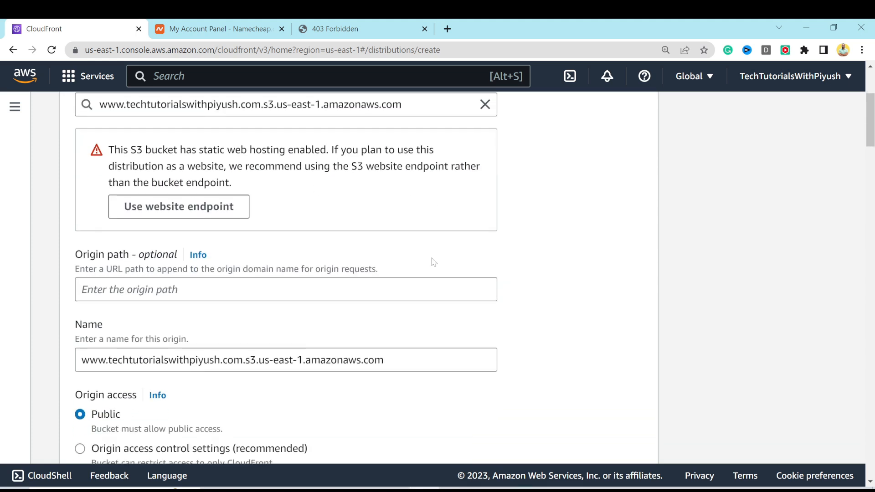
pyautogui.scroll(-1, 433, 262)
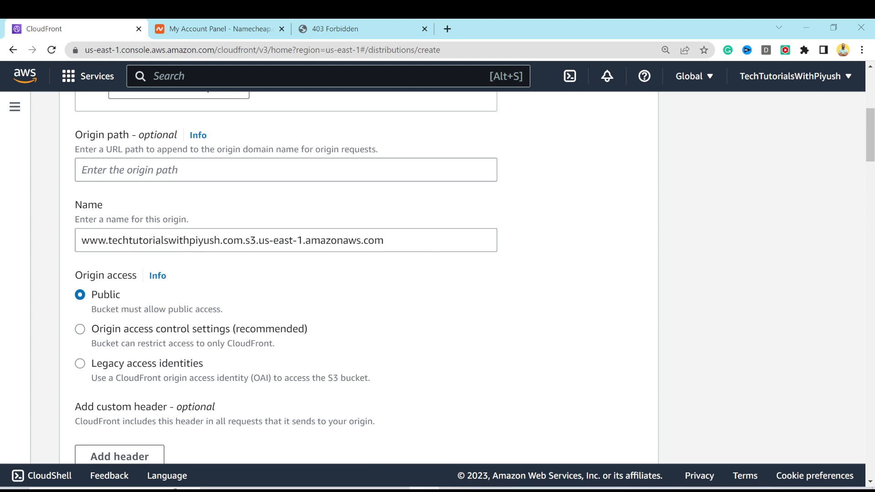
pyautogui.scroll(-1, 108, 224)
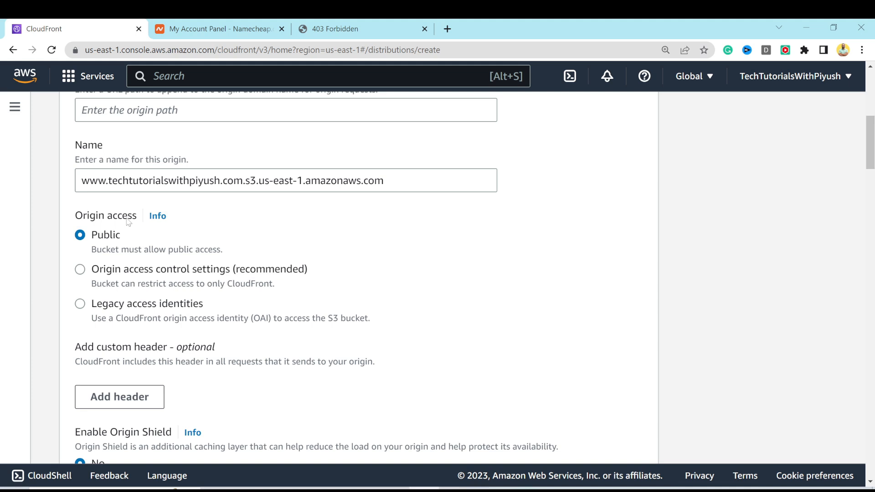
pyautogui.click(101, 308)
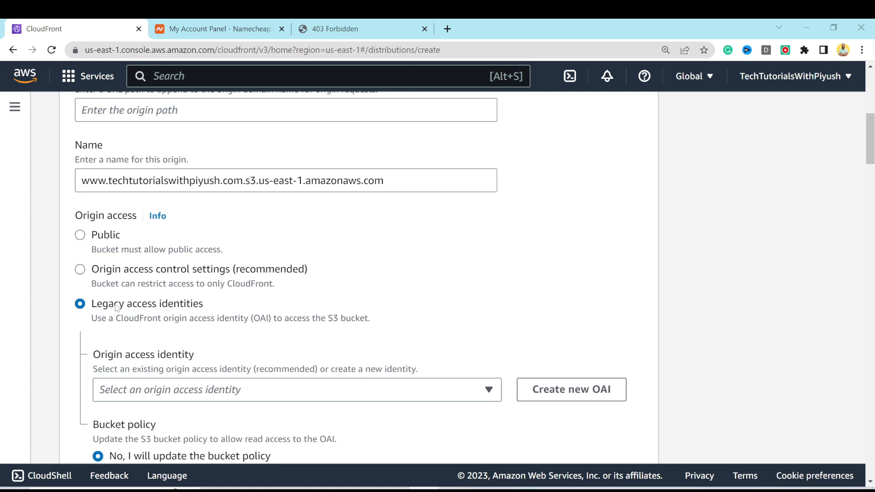
pyautogui.scroll(-1, 117, 308)
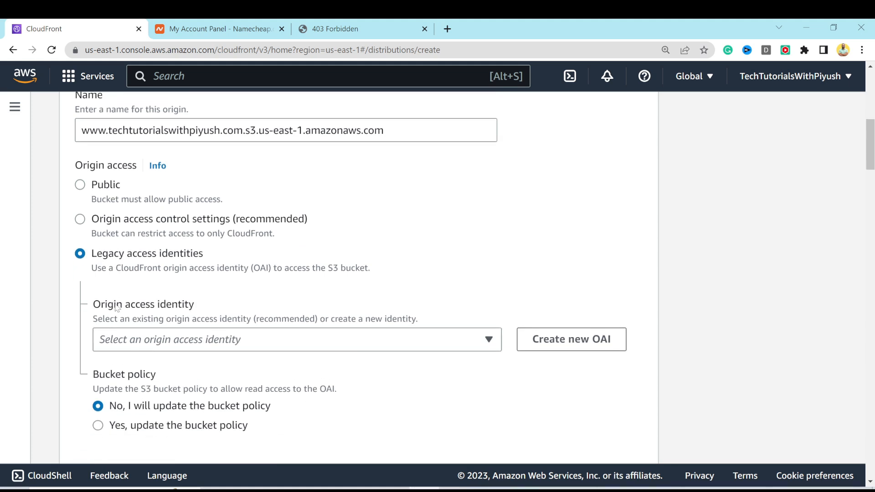
# Create a new origin access identity under the suggested name and choose to have the S3 bucket policy updated for it.
pyautogui.click(574, 340)
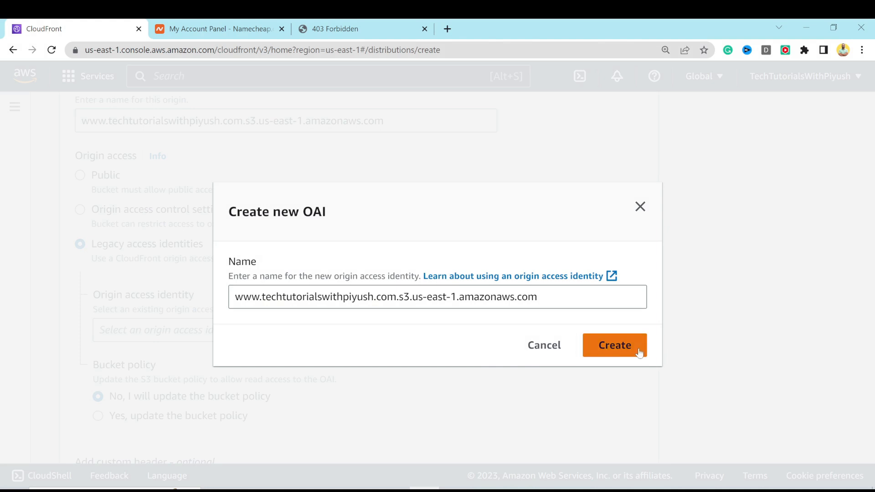
pyautogui.click(624, 356)
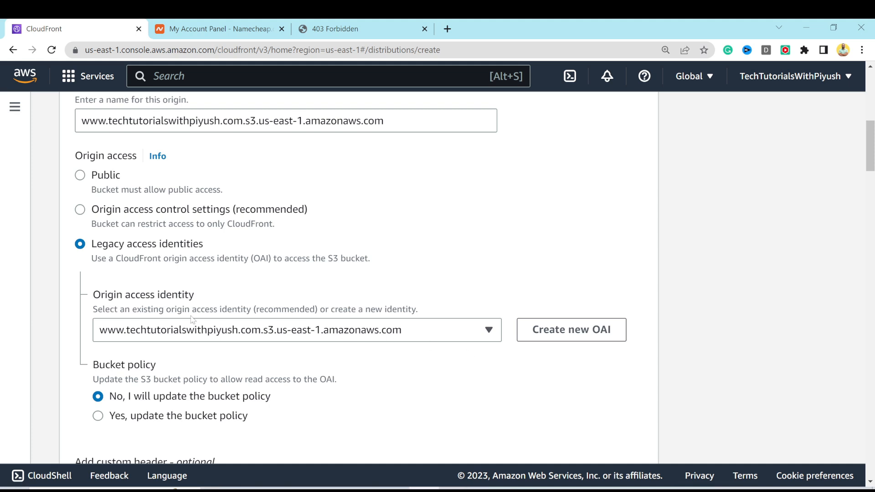
pyautogui.scroll(-2, 193, 320)
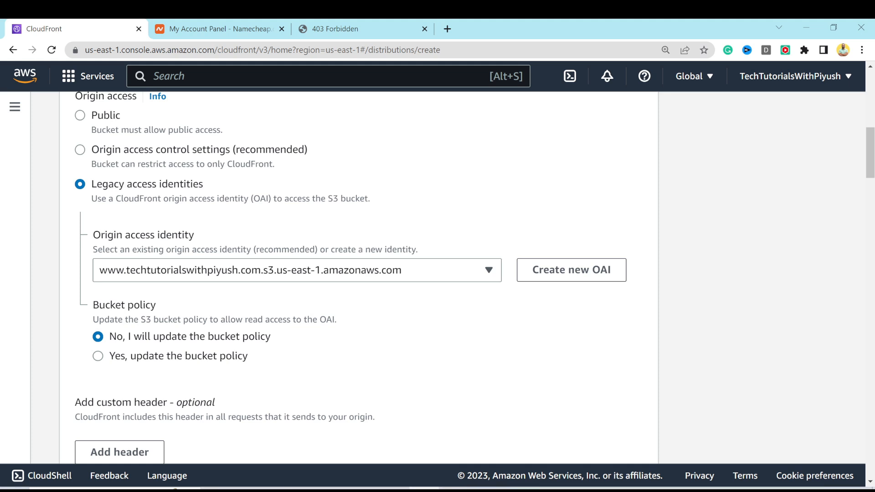
pyautogui.click(98, 357)
# Set the viewer protocol policy to Redirect HTTP to HTTPS and allow the GET, HEAD, OPTIONS, PUT, POST, PATCH, DELETE methods.
pyautogui.scroll(-3, 245, 363)
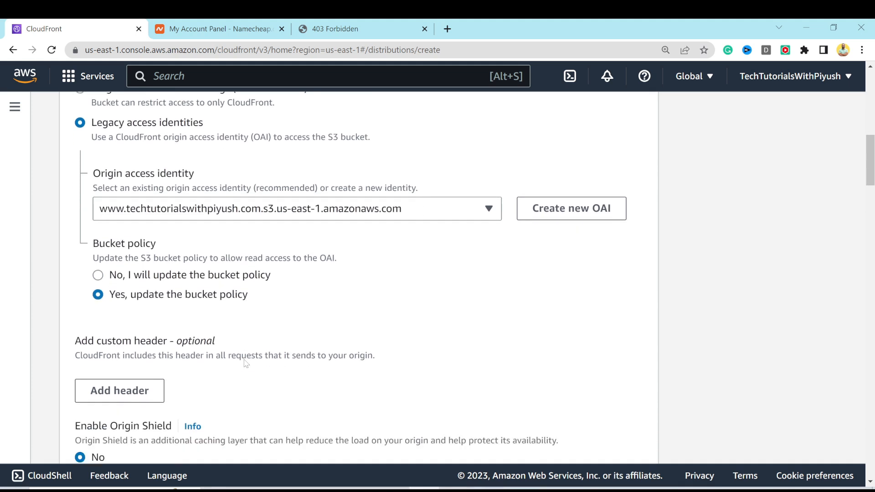
pyautogui.scroll(-4, 245, 363)
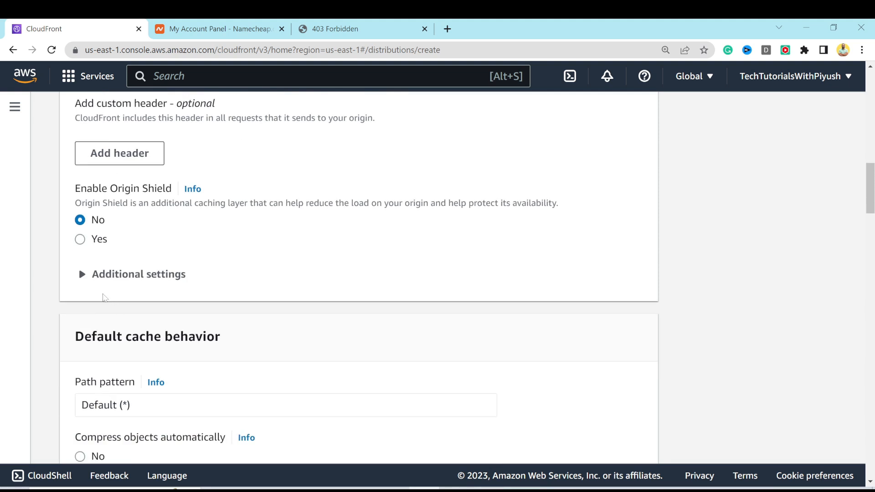
pyautogui.click(96, 275)
pyautogui.scroll(-7, 306, 294)
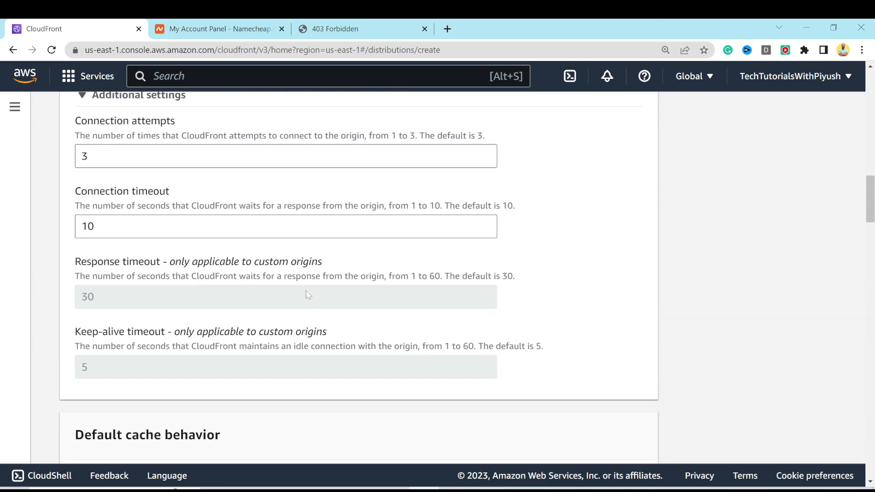
pyautogui.scroll(-5, 307, 294)
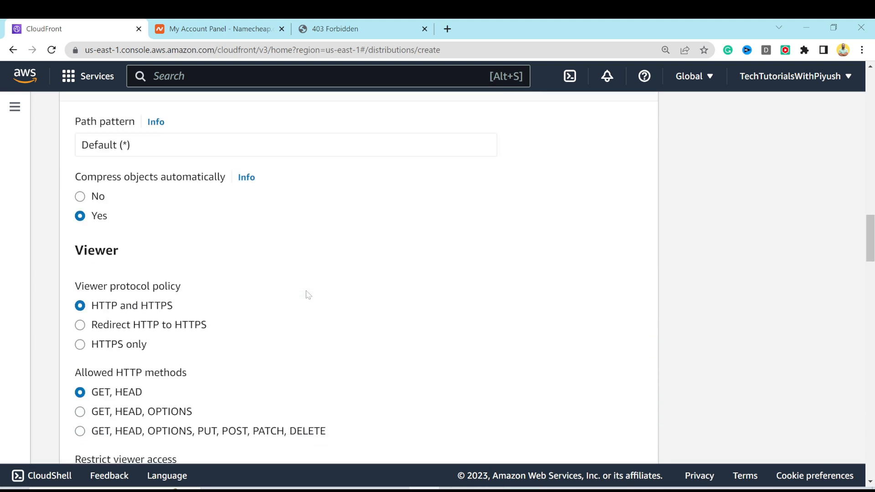
pyautogui.click(105, 327)
pyautogui.scroll(-3, 106, 328)
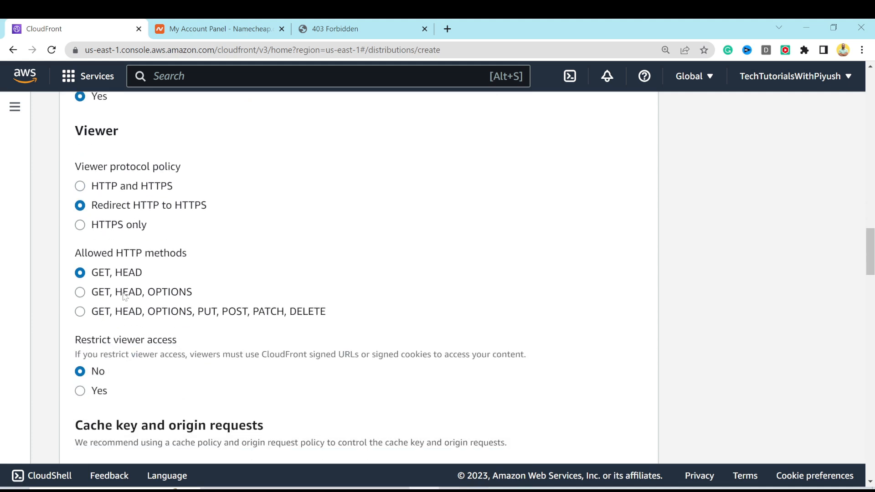
pyautogui.click(122, 315)
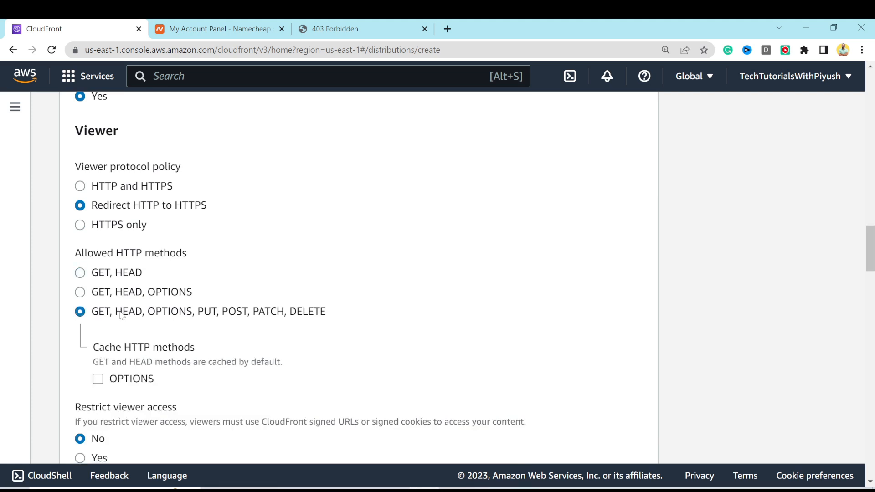
# Keep the CachingOptimized policy and all edge locations, and add techtutorialswithpiyush.com as the distribution's alternate domain name.
pyautogui.scroll(-6, 121, 315)
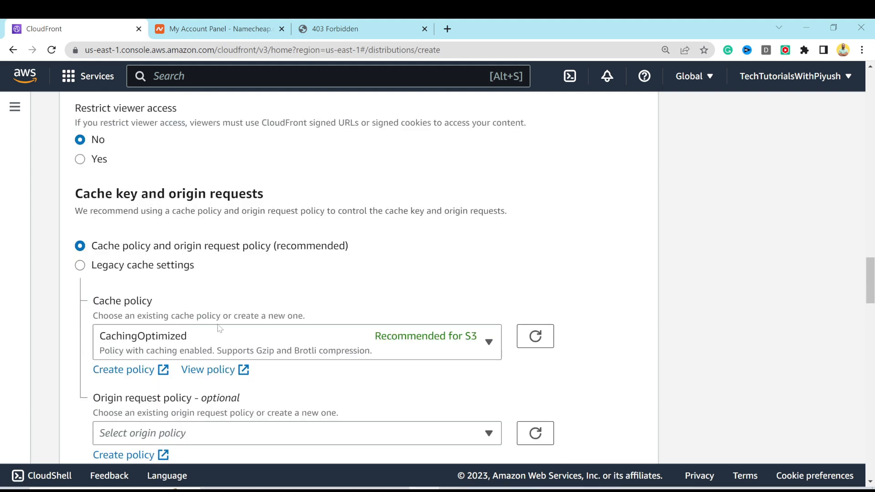
pyautogui.scroll(-1, 220, 328)
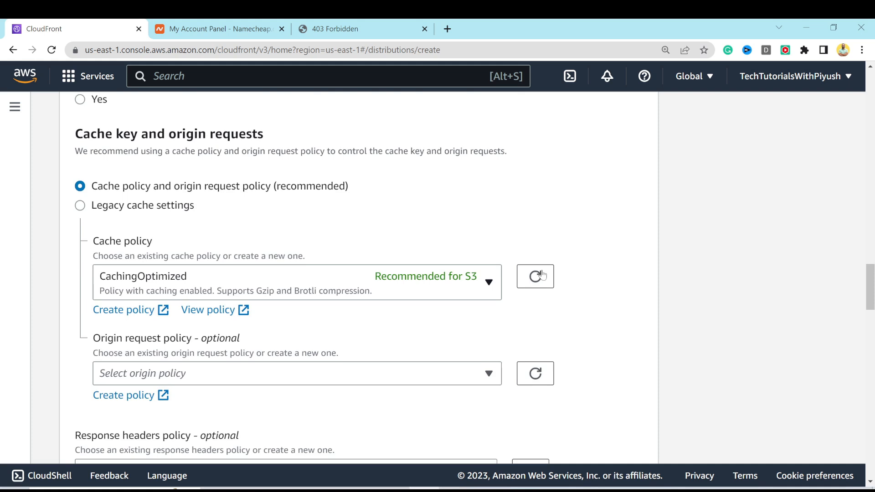
pyautogui.scroll(-3, 357, 303)
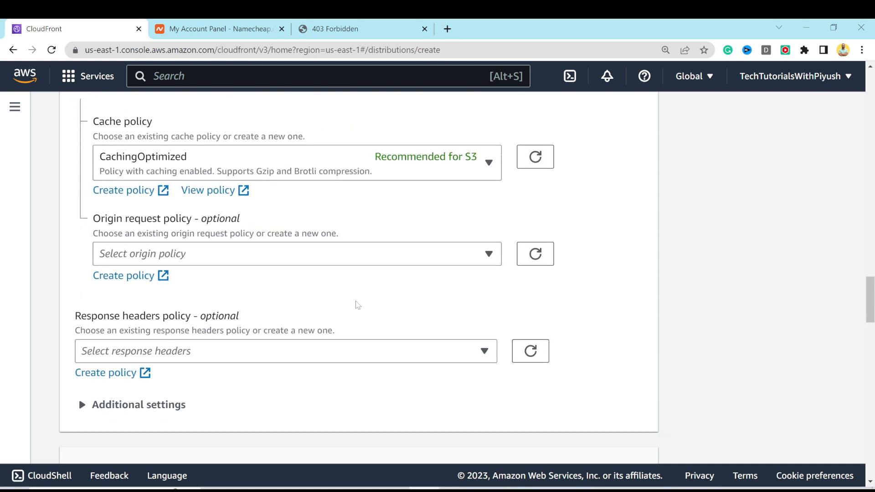
pyautogui.scroll(-8, 358, 305)
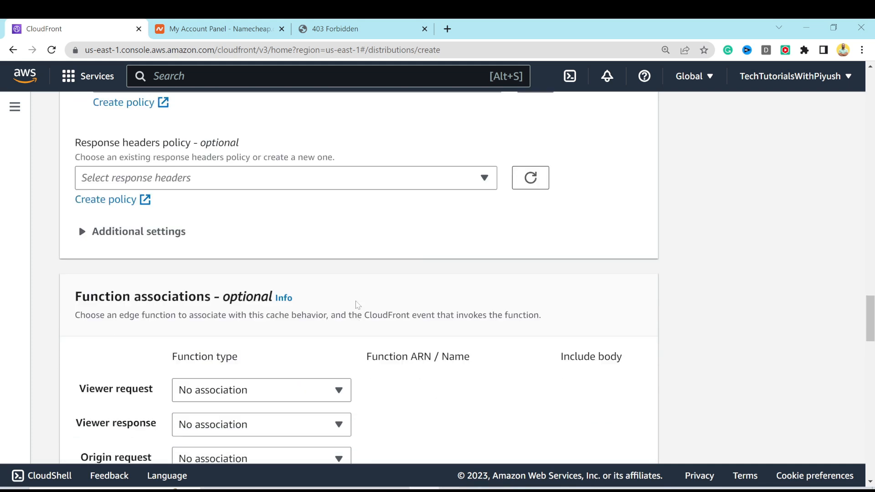
pyautogui.scroll(-5, 358, 304)
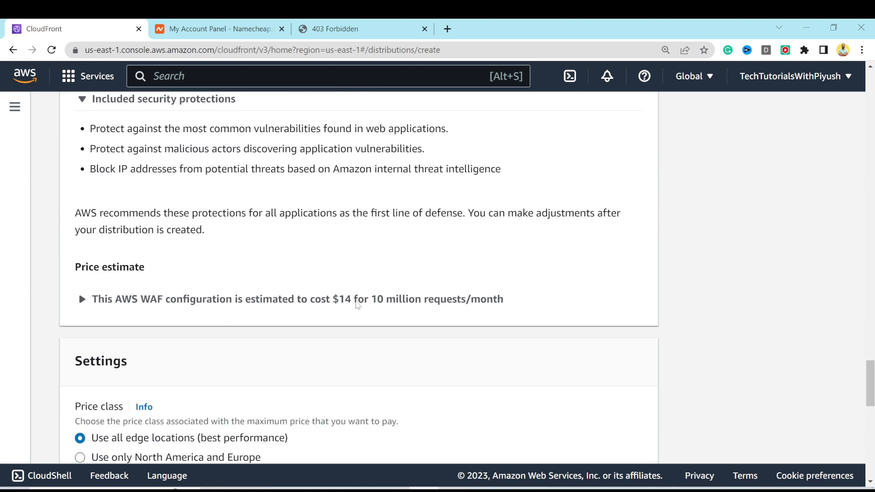
pyautogui.scroll(-2, 358, 305)
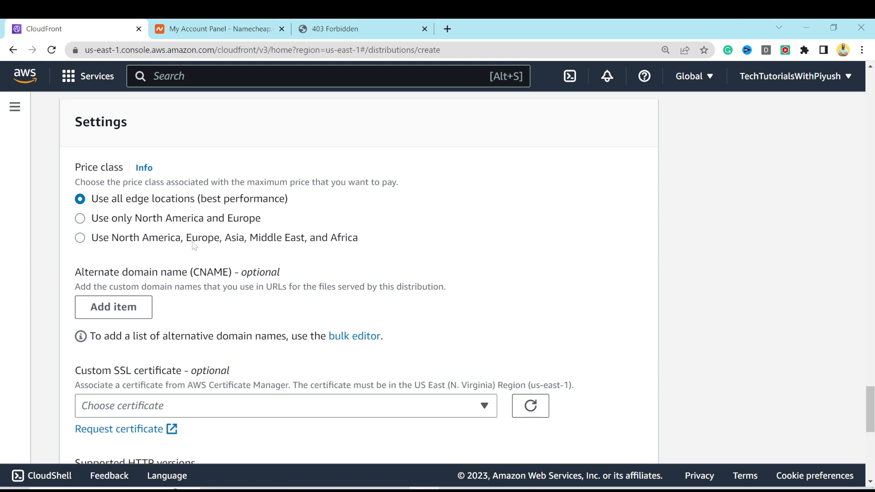
pyautogui.scroll(-1, 196, 248)
pyautogui.click(132, 252)
pyautogui.write('techtutorialswit')
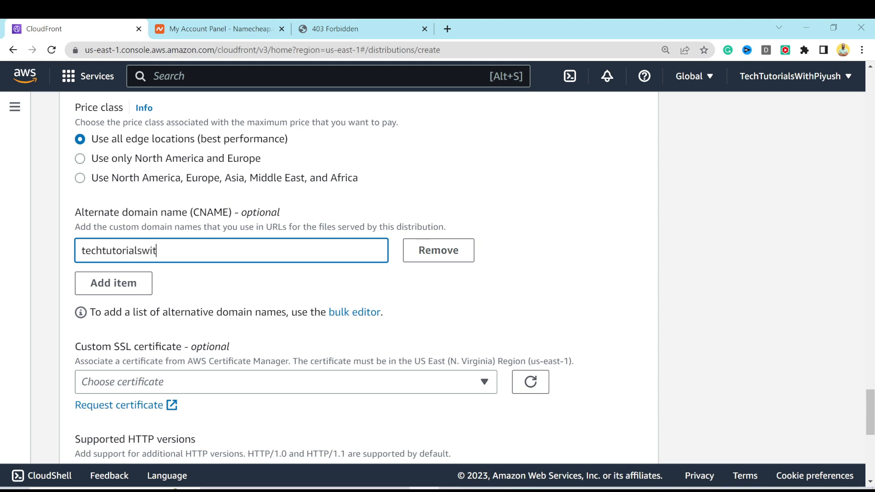
pyautogui.write('hpiyush.com')
# Check the custom SSL certificate's region requirement and open a new certificate request in AWS Certificate Manager.
pyautogui.scroll(-3, 285, 205)
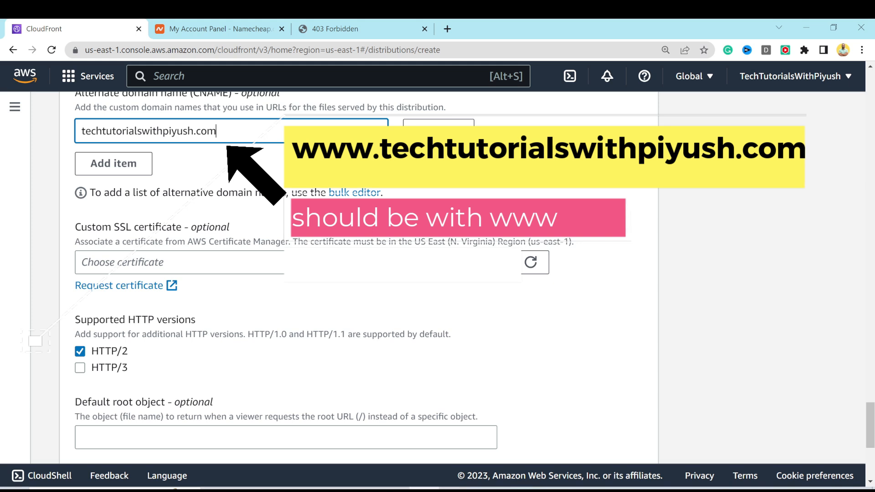
pyautogui.click(216, 265)
pyautogui.click(215, 264)
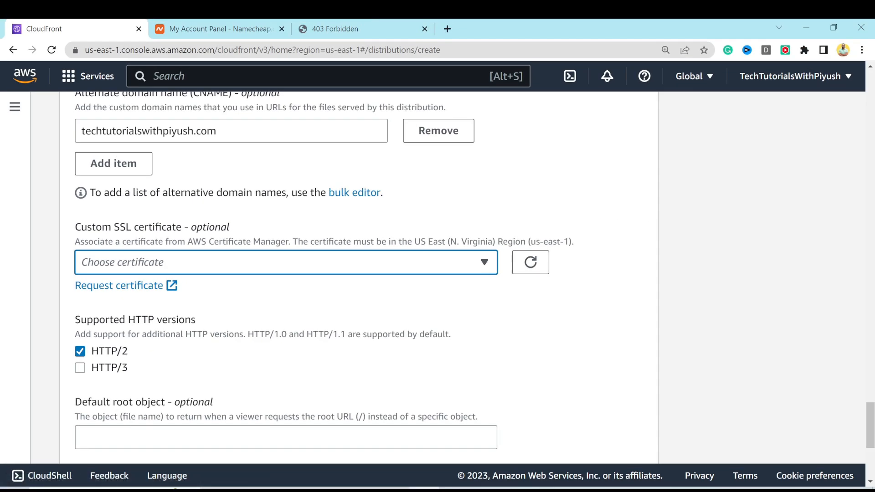
pyautogui.moveTo(88, 242); pyautogui.dragTo(579, 245)
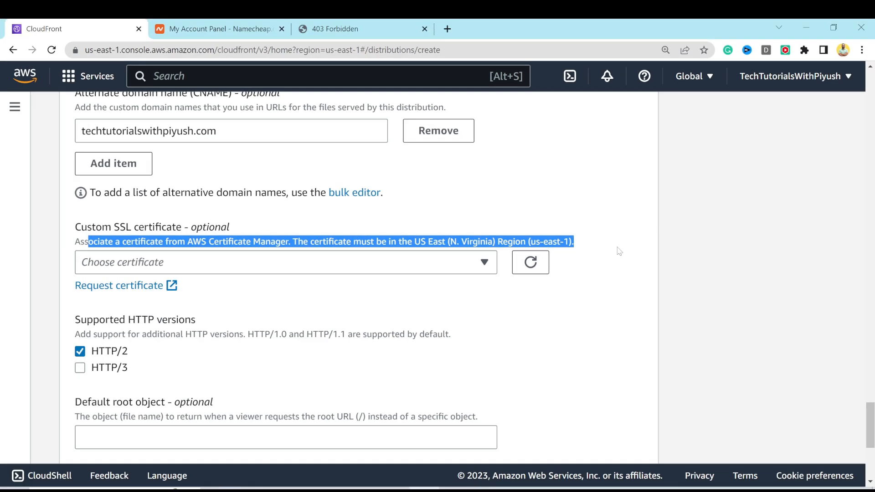
pyautogui.doubleClick(551, 241)
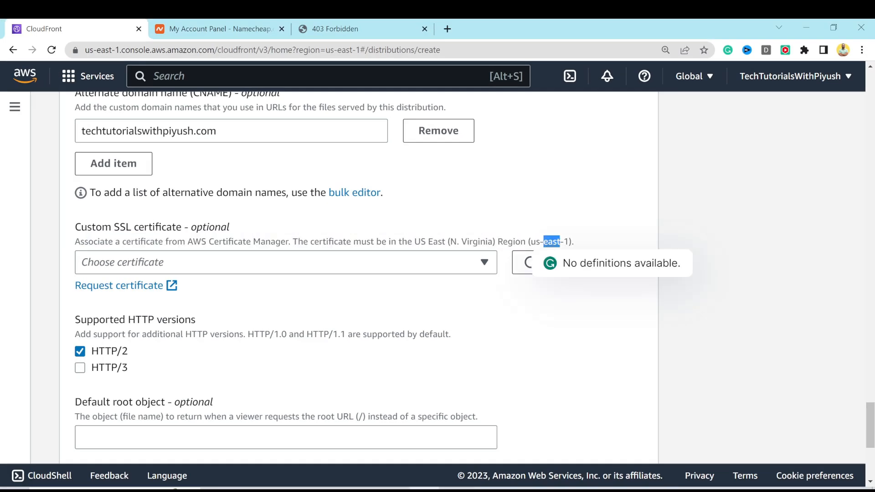
pyautogui.click(353, 285)
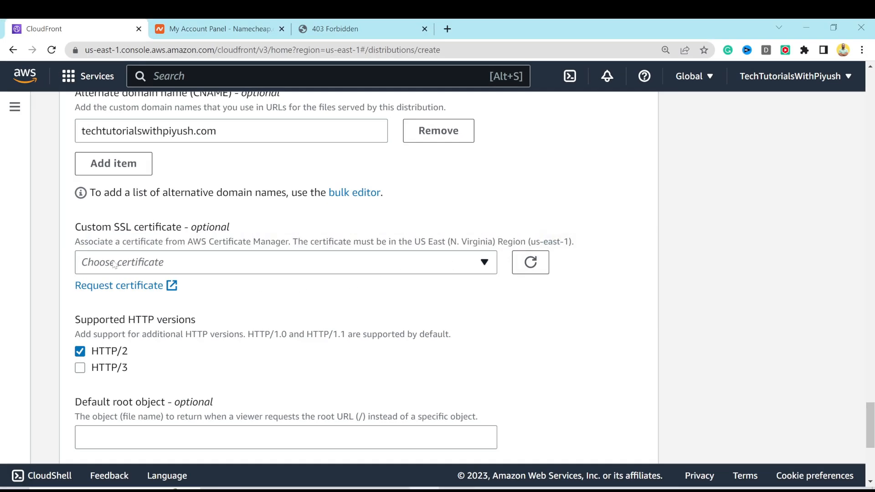
pyautogui.click(111, 286)
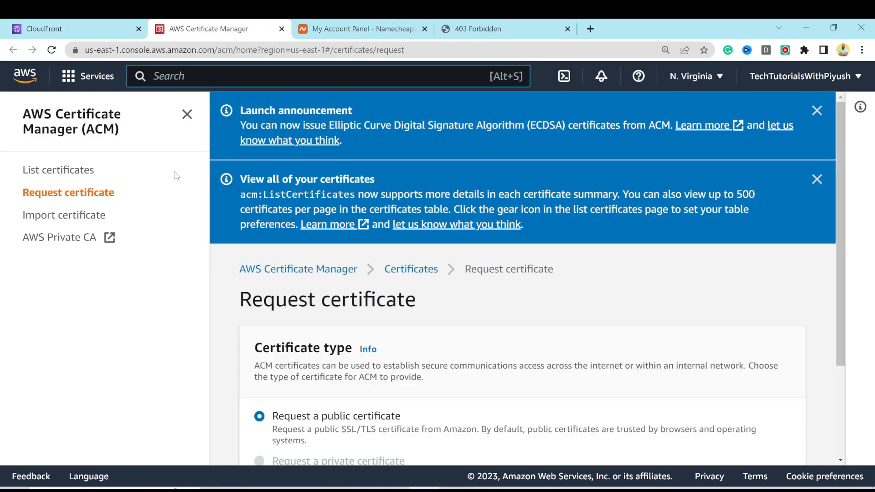
# Choose a public certificate and set its fully qualified domain name to *.techtutorialswithpiyush.com.
pyautogui.scroll(-3, 403, 280)
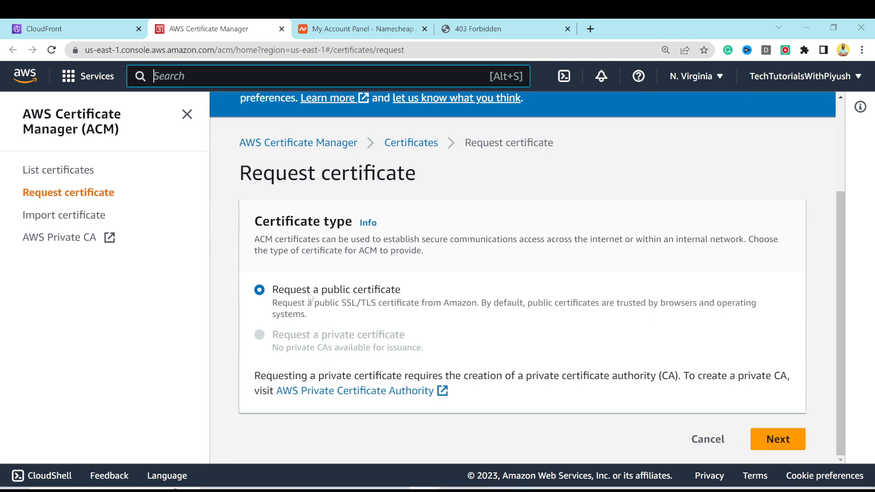
pyautogui.click(796, 441)
pyautogui.scroll(-1, 365, 269)
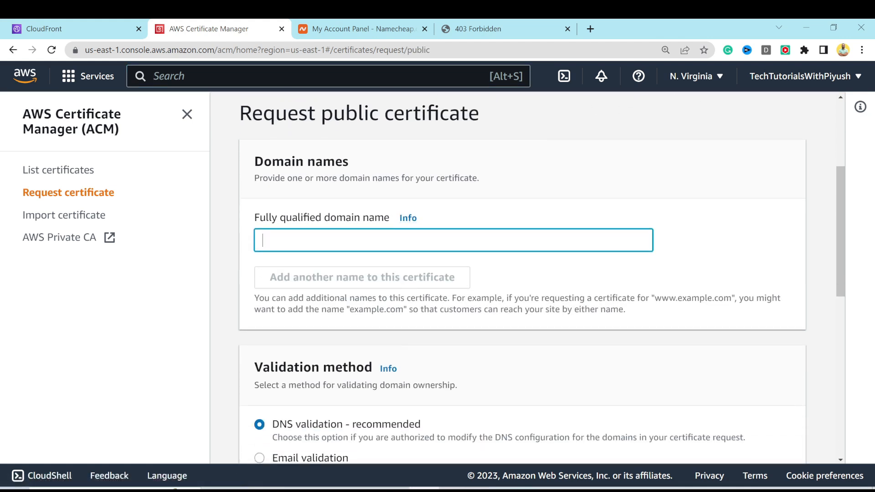
pyautogui.write('*.')
pyautogui.write('techtutorialswithpiyush.com')
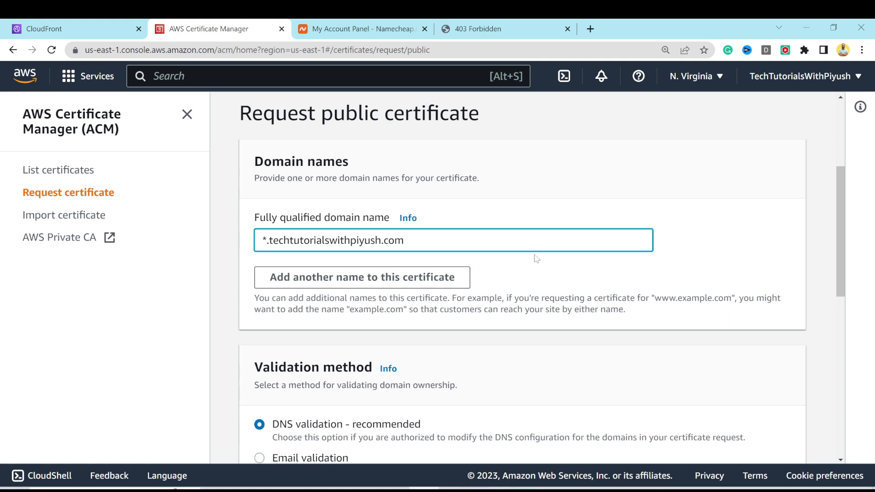
# Keep DNS validation and the RSA 2048 key algorithm, and submit the certificate request.
pyautogui.scroll(-3, 537, 258)
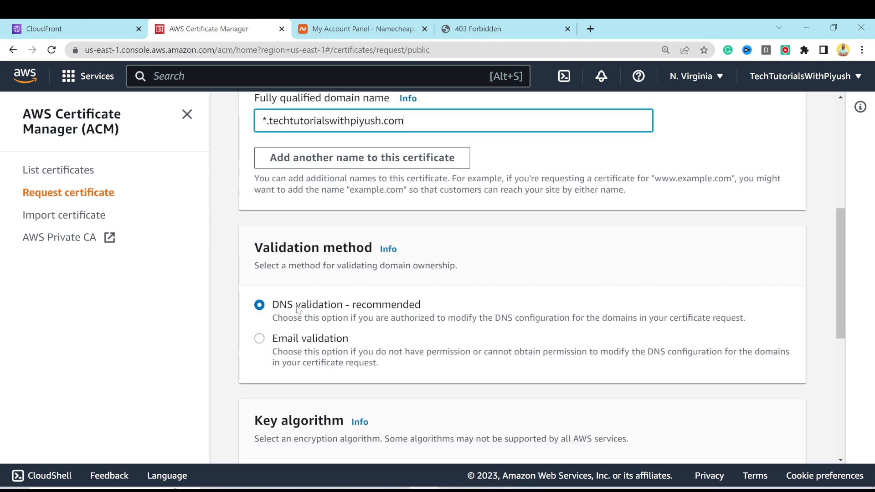
pyautogui.scroll(-3, 298, 310)
pyautogui.scroll(2, 309, 276)
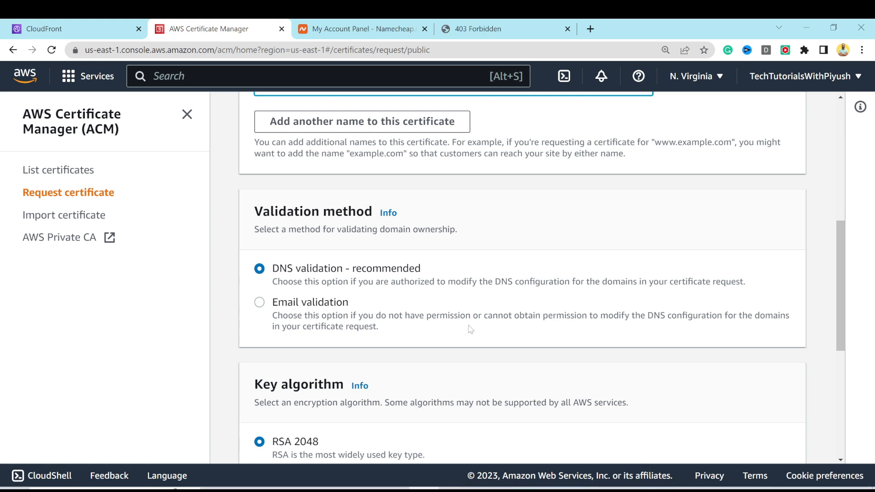
pyautogui.scroll(-6, 474, 329)
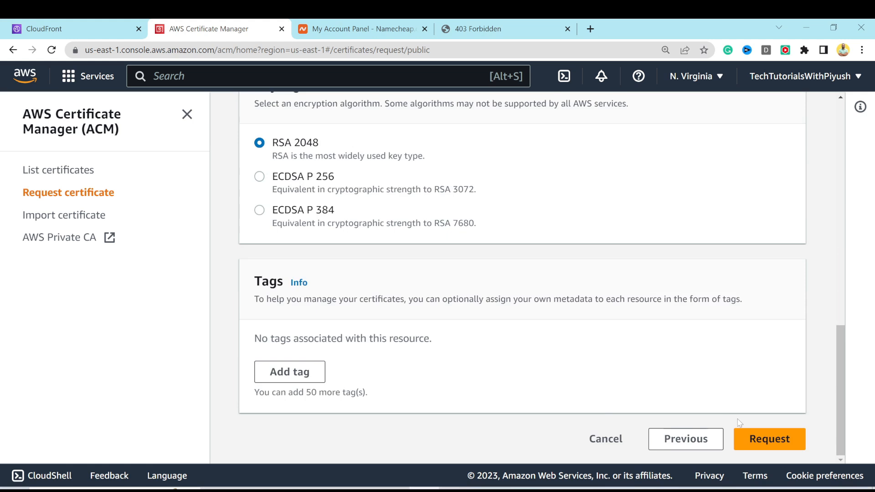
pyautogui.click(768, 440)
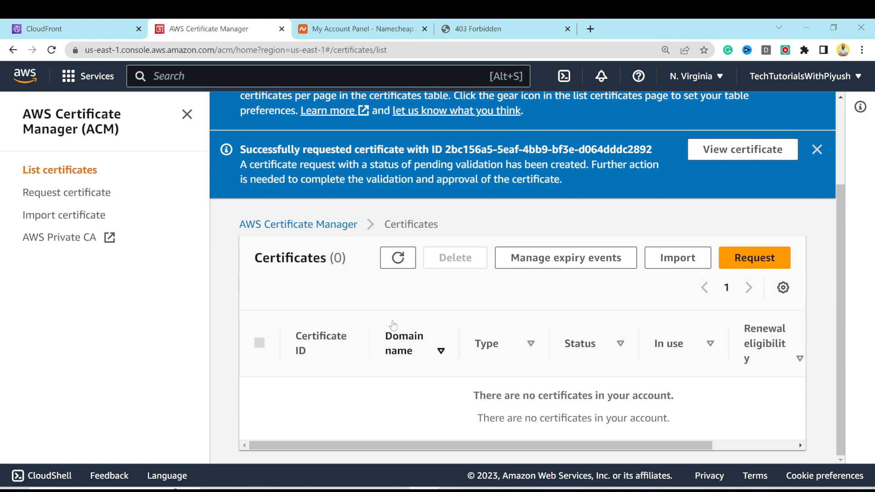
# Refresh the certificate list and open the *.techtutorialswithpiyush.com certificate to examine its domain's CNAME name and value.
pyautogui.click(397, 266)
pyautogui.scroll(-1, 397, 328)
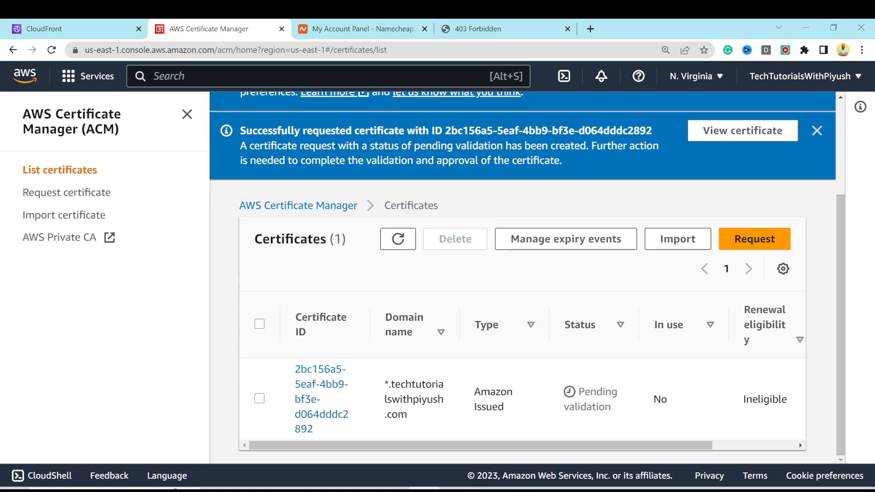
pyautogui.moveTo(565, 443); pyautogui.dragTo(529, 432)
pyautogui.click(319, 389)
pyautogui.scroll(-7, 527, 276)
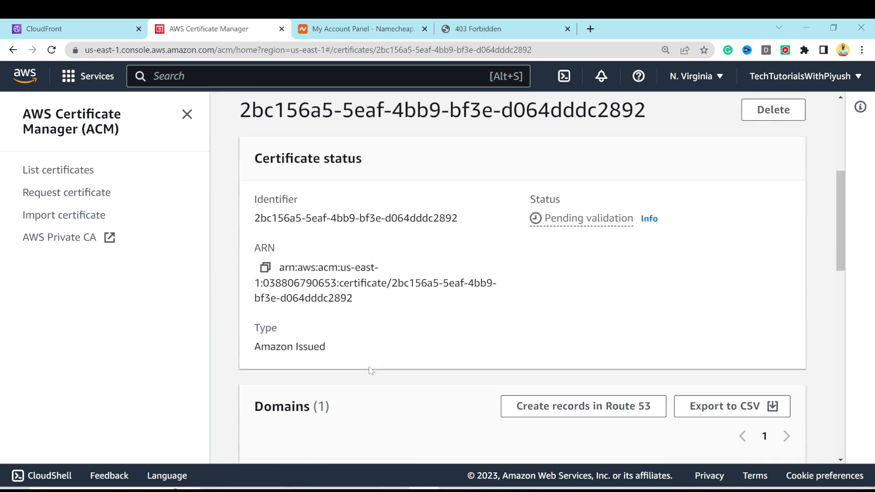
pyautogui.scroll(-3, 550, 330)
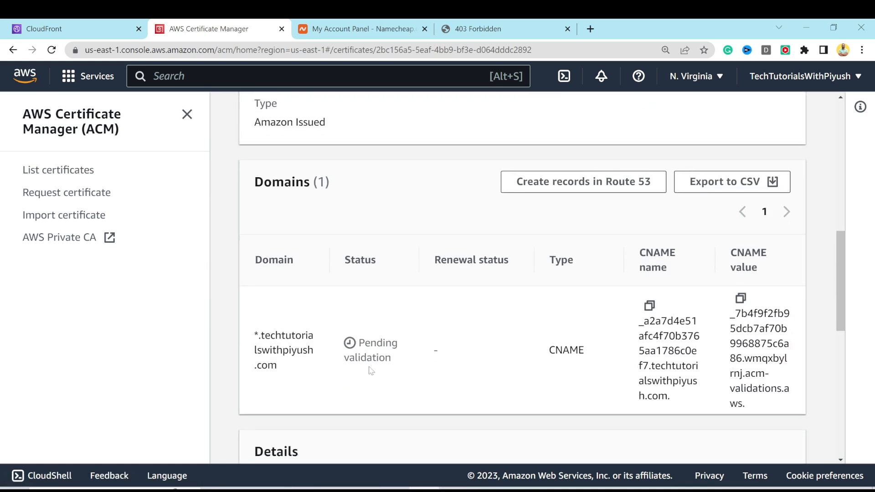
pyautogui.scroll(1, 550, 330)
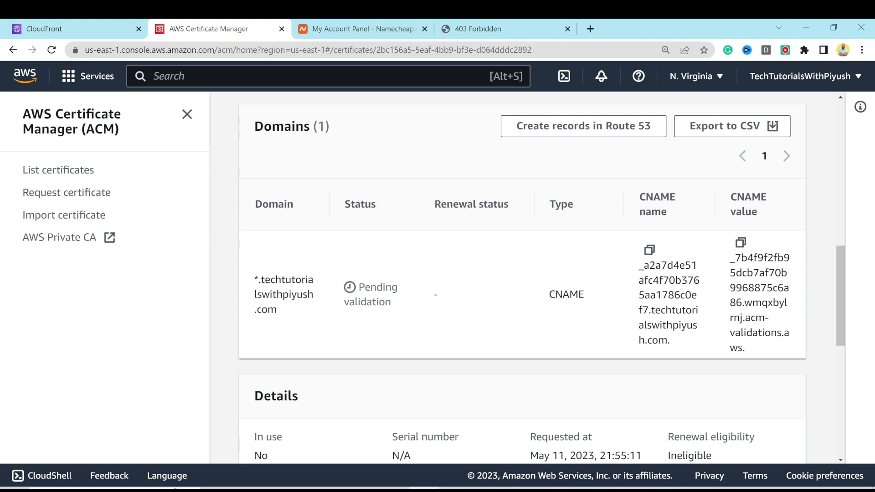
# Switch to the Namecheap account and open the management page of the techtutorialswithpiyush.com domain.
pyautogui.click(377, 32)
pyautogui.scroll(-1, 292, 292)
pyautogui.scroll(-2, 245, 306)
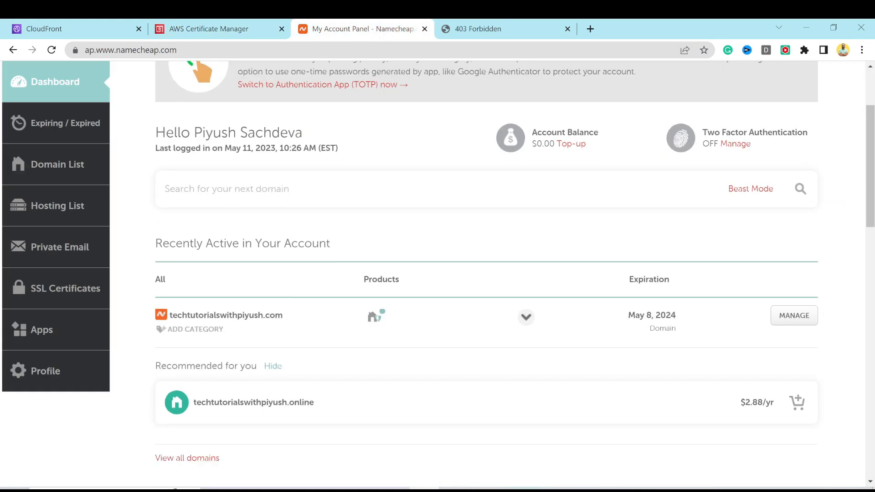
pyautogui.click(787, 319)
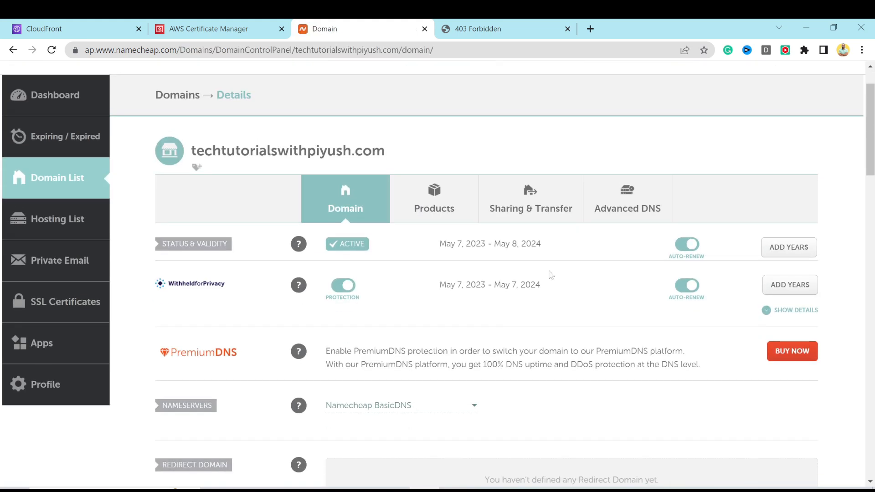
# Open the domain's advanced DNS settings and add a new host record of type CNAME Record.
pyautogui.click(628, 211)
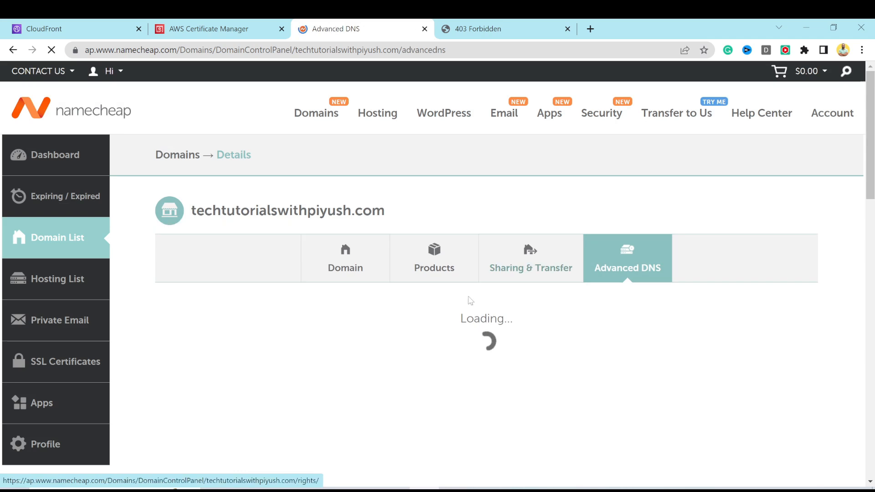
pyautogui.scroll(-4, 420, 331)
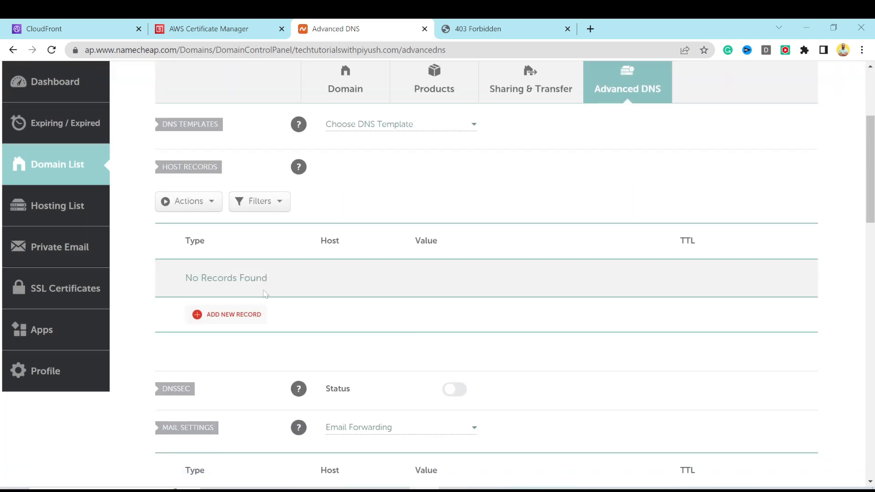
pyautogui.click(230, 319)
pyautogui.scroll(-2, 228, 292)
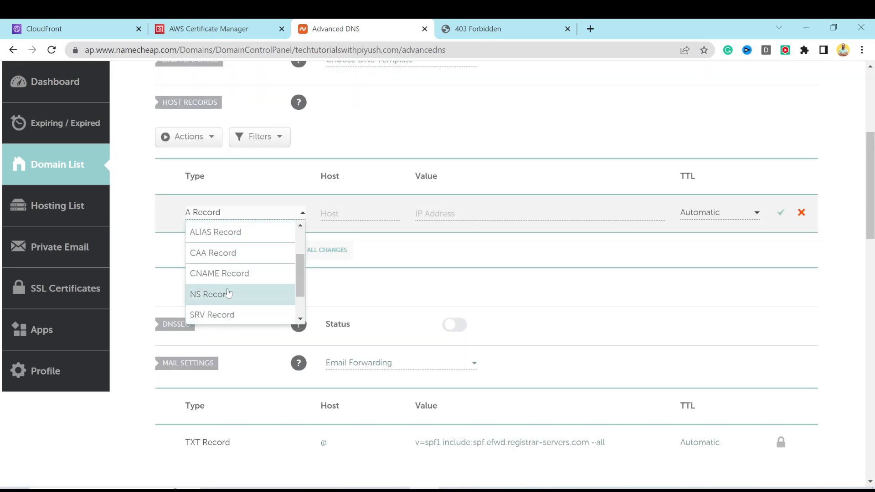
pyautogui.click(231, 273)
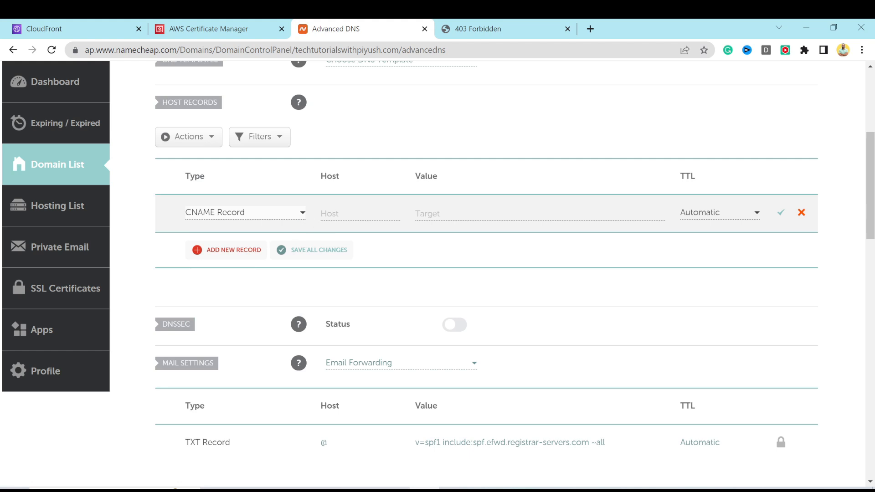
pyautogui.click(352, 214)
pyautogui.click(420, 215)
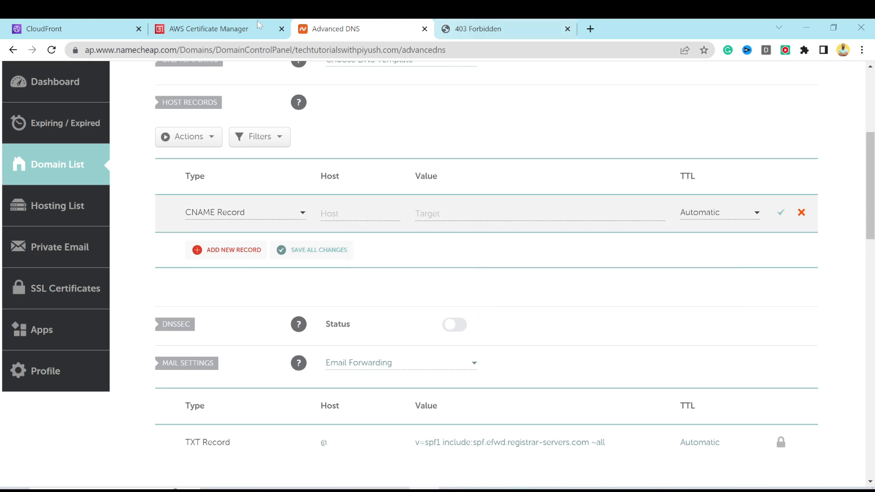
# Copy the ACM certificate's CNAME name without the domain suffix into the host of the new Namecheap record.
pyautogui.click(218, 30)
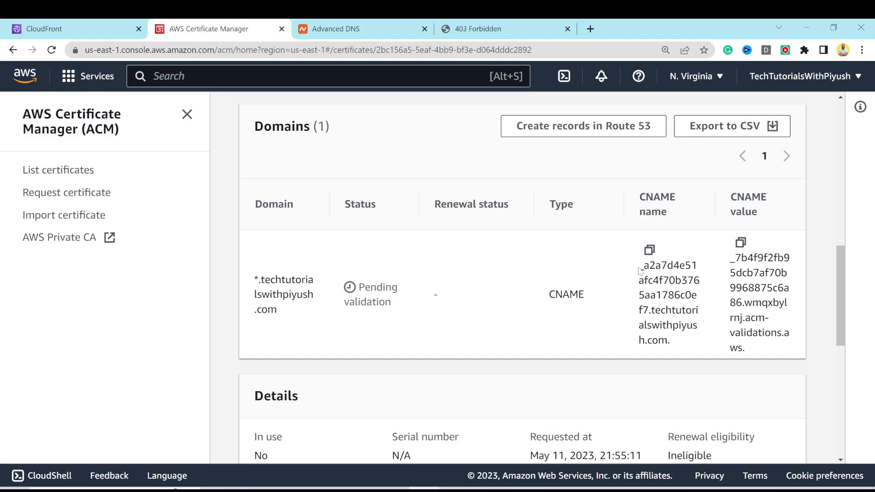
pyautogui.moveTo(639, 265); pyautogui.dragTo(648, 311)
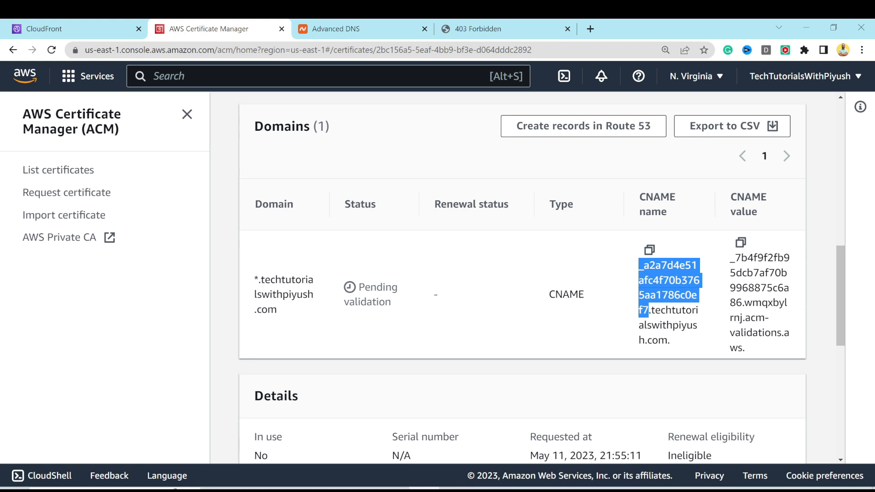
pyautogui.click(392, 29)
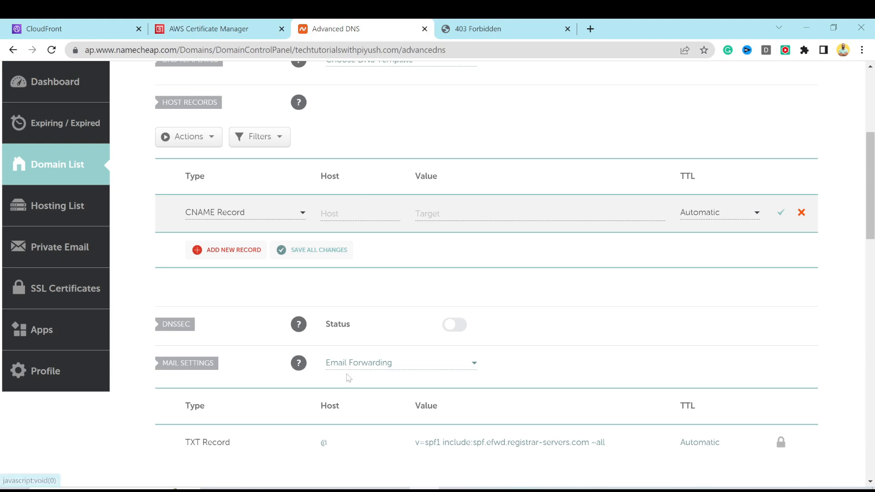
pyautogui.click(329, 214)
pyautogui.hotkey('ctrl', 'v')
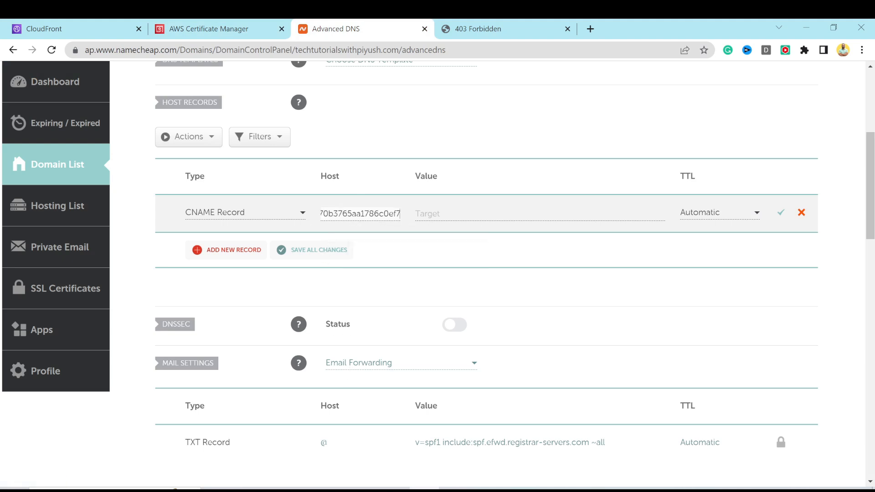
# Enter the certificate's CNAME value without the trailing dot as the record's target, and save the record.
pyautogui.click(429, 214)
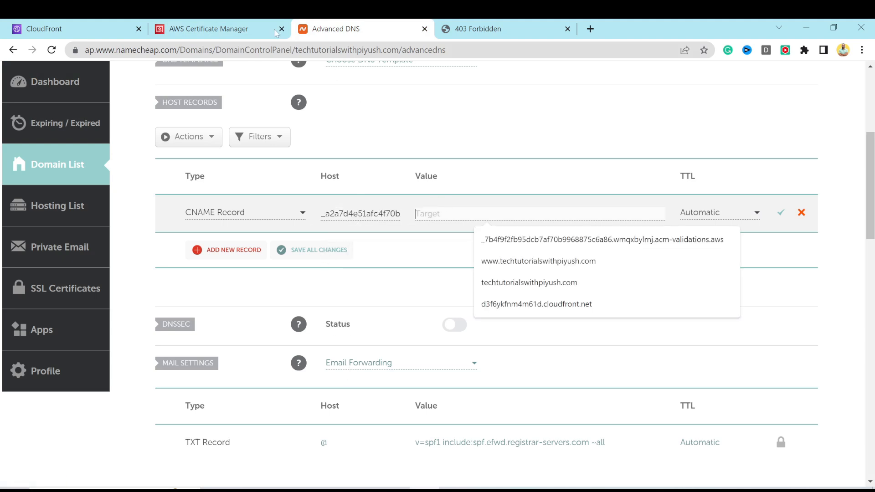
pyautogui.click(256, 27)
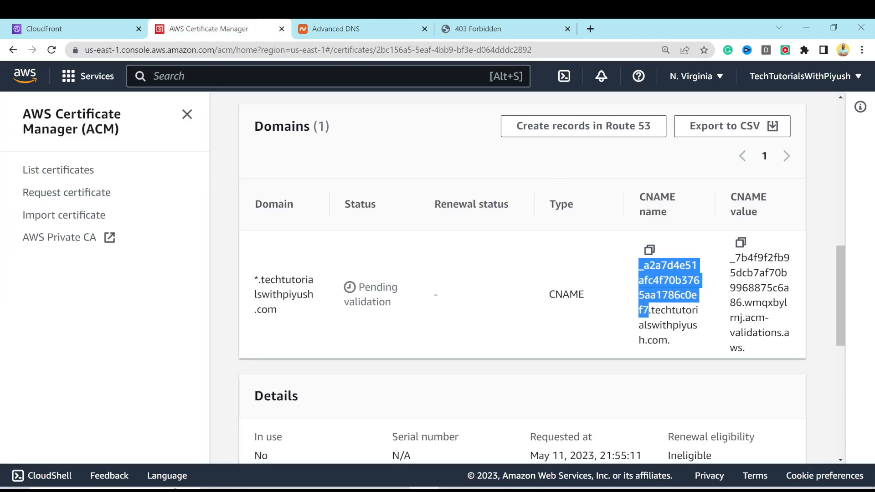
pyautogui.moveTo(729, 258); pyautogui.dragTo(743, 347)
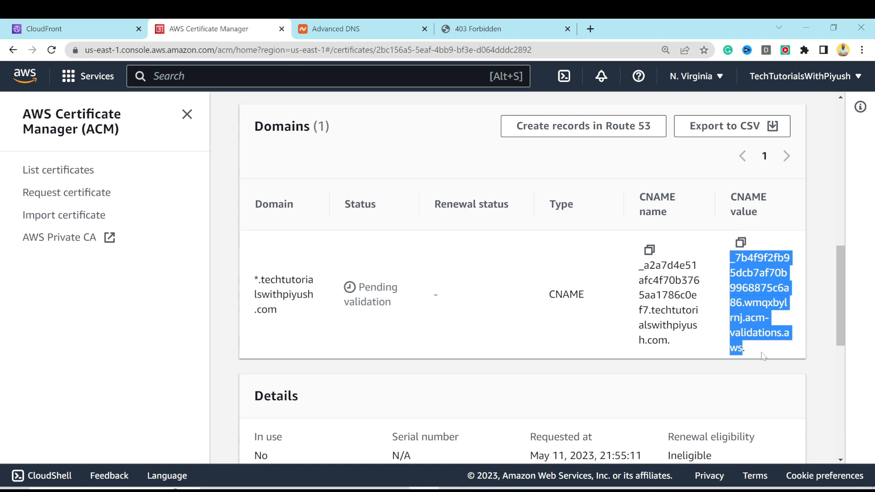
pyautogui.click(398, 28)
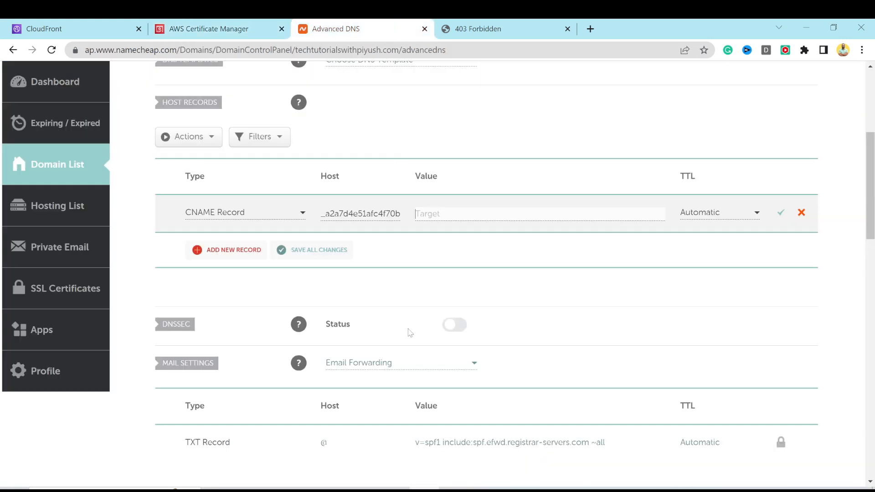
pyautogui.click(416, 214)
pyautogui.click(492, 240)
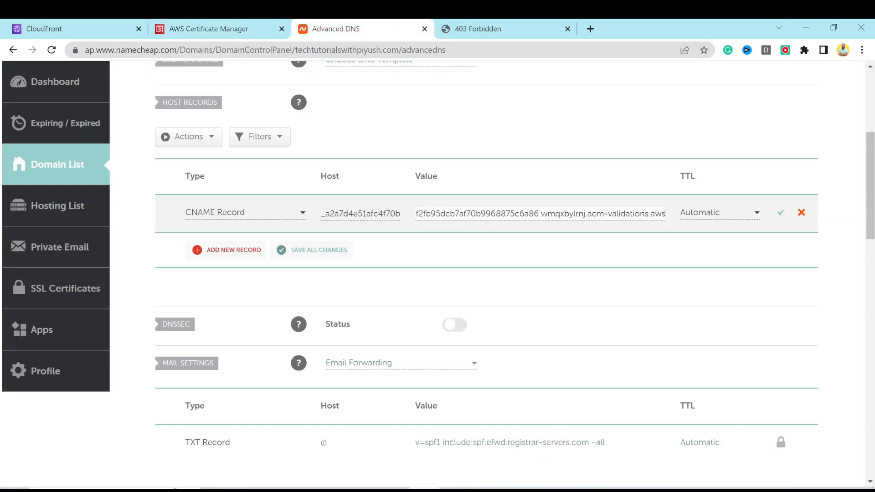
pyautogui.click(782, 214)
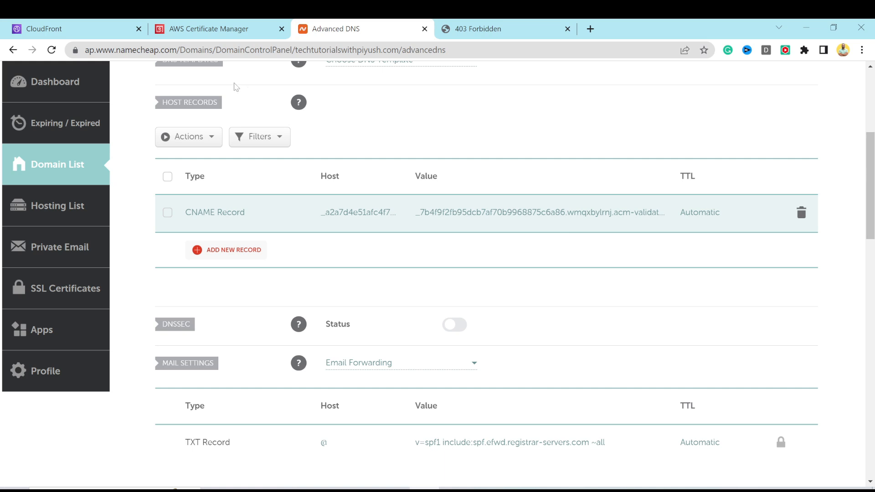
# Return to the list of ACM certificates and refresh it to check the certificate's validation status.
pyautogui.click(228, 31)
pyautogui.scroll(10, 540, 308)
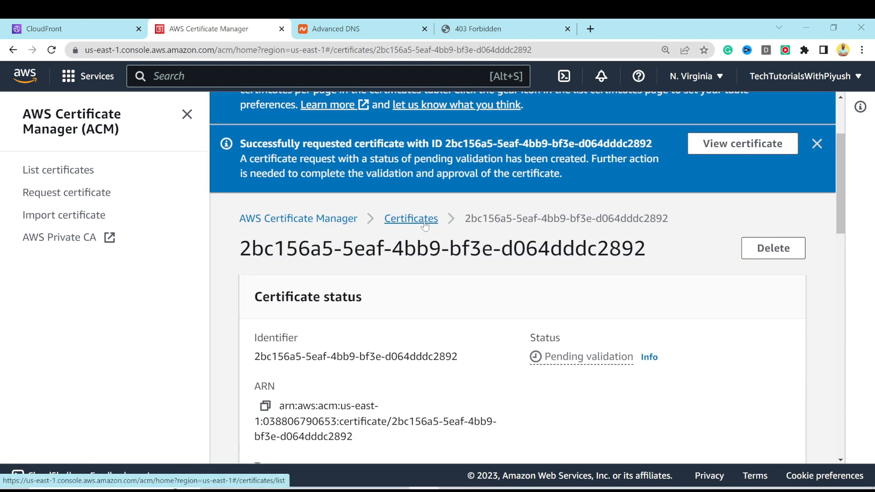
pyautogui.click(411, 219)
pyautogui.scroll(-1, 405, 256)
pyautogui.click(400, 247)
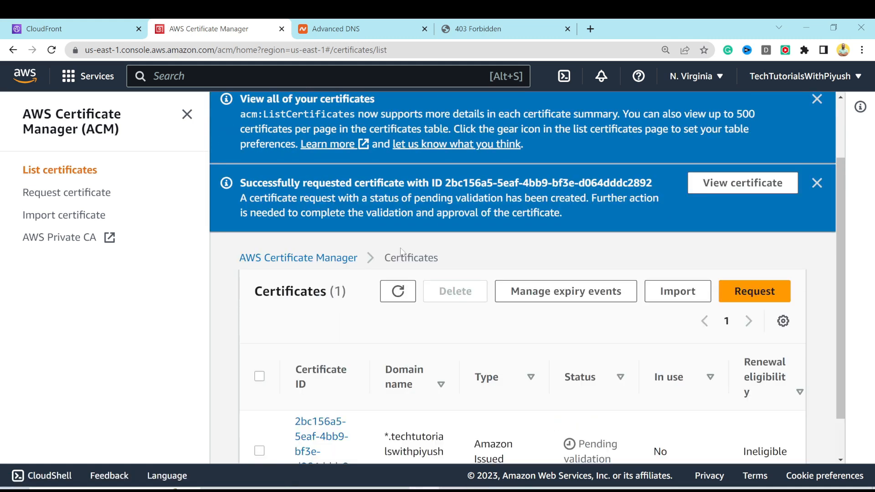
pyautogui.scroll(-1, 405, 293)
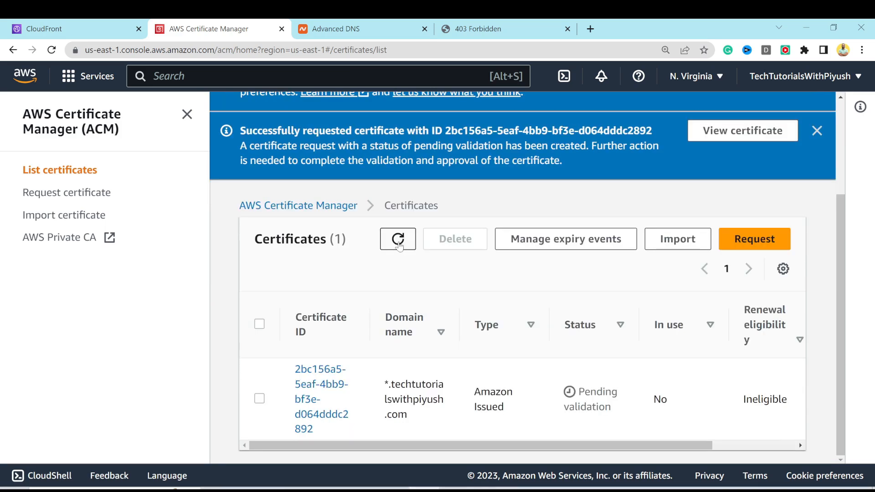
pyautogui.click(400, 246)
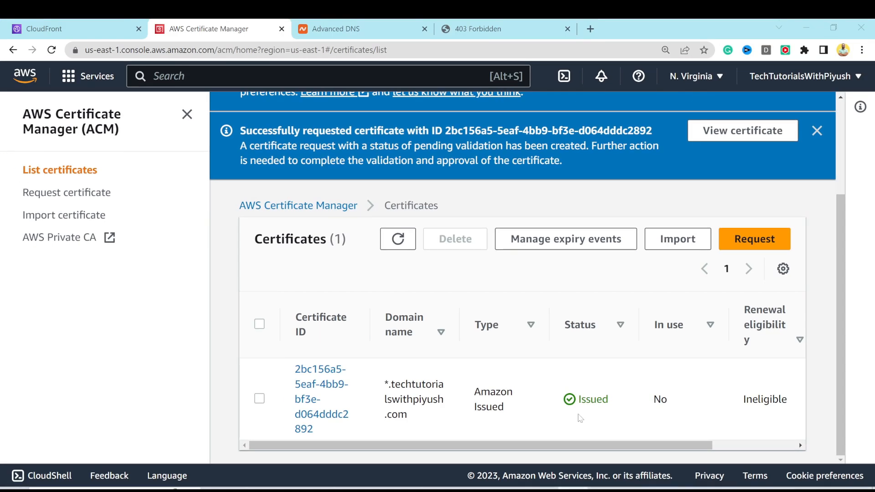
# In the CloudFront distribution form, refresh the custom SSL certificates and select the *.techtutorialswithpiyush.com ACM certificate.
pyautogui.click(68, 36)
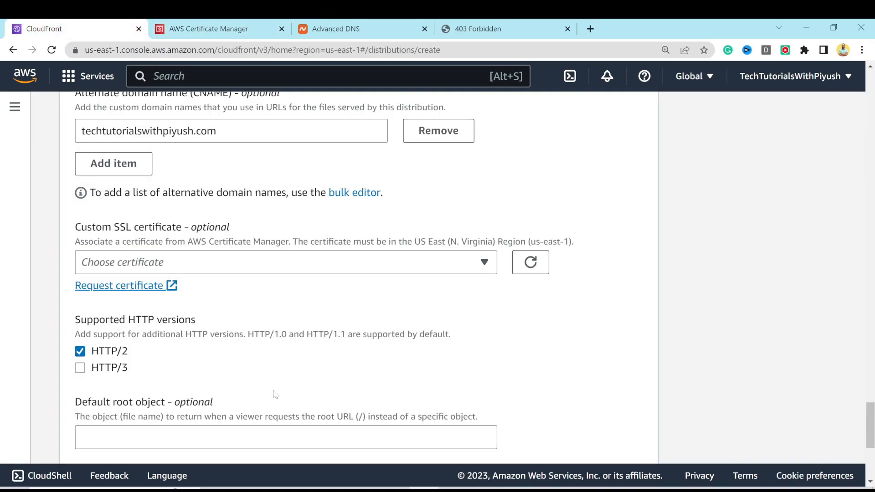
pyautogui.click(152, 266)
pyautogui.click(152, 267)
pyautogui.click(531, 263)
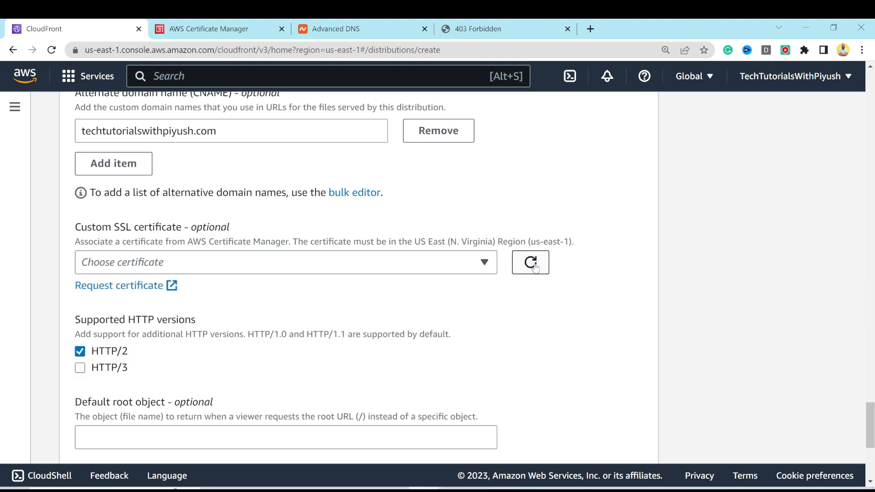
pyautogui.click(348, 262)
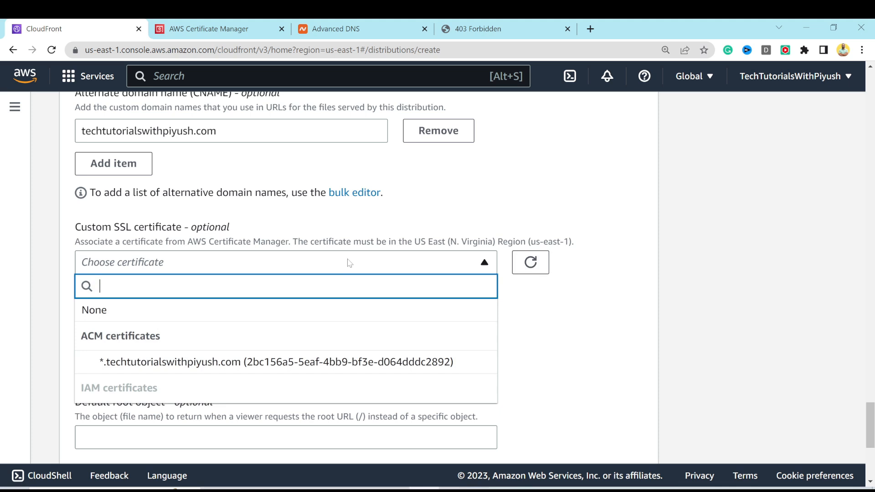
pyautogui.click(205, 362)
# Keep the TLSv1.2_2021 security policy, set the default root object to index.html, and submit the distribution.
pyautogui.scroll(-3, 176, 268)
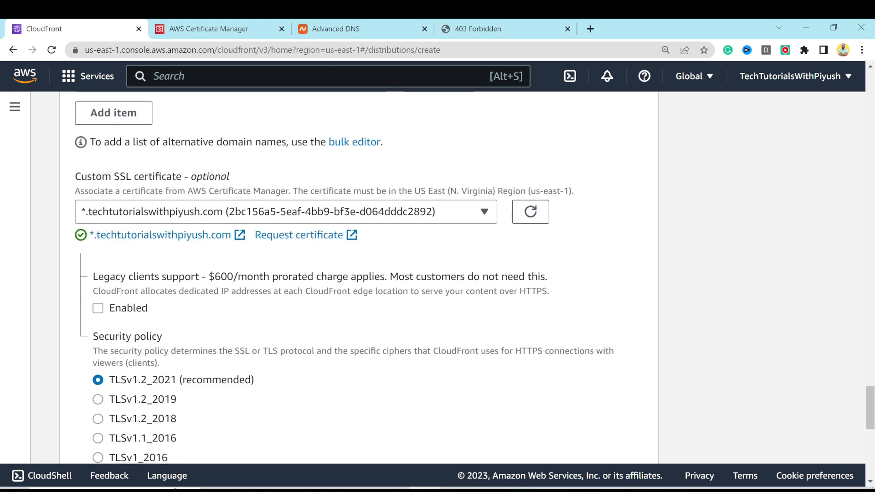
pyautogui.scroll(-1, 177, 268)
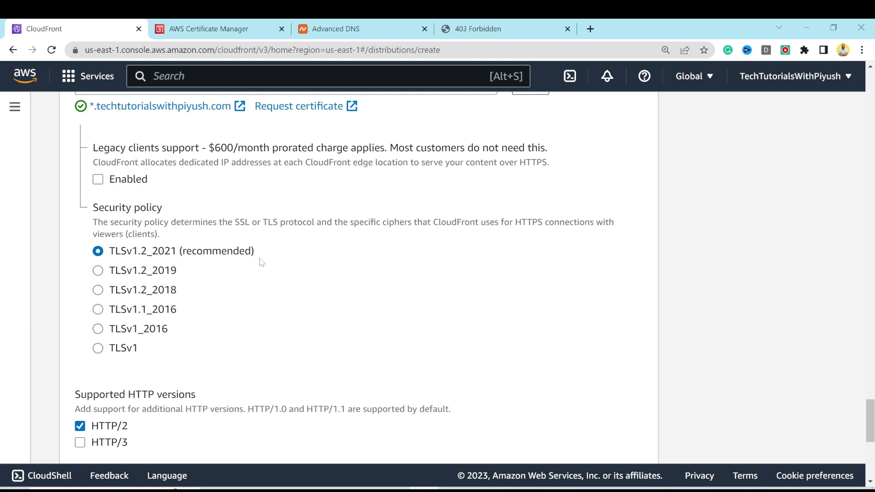
pyautogui.scroll(-4, 261, 261)
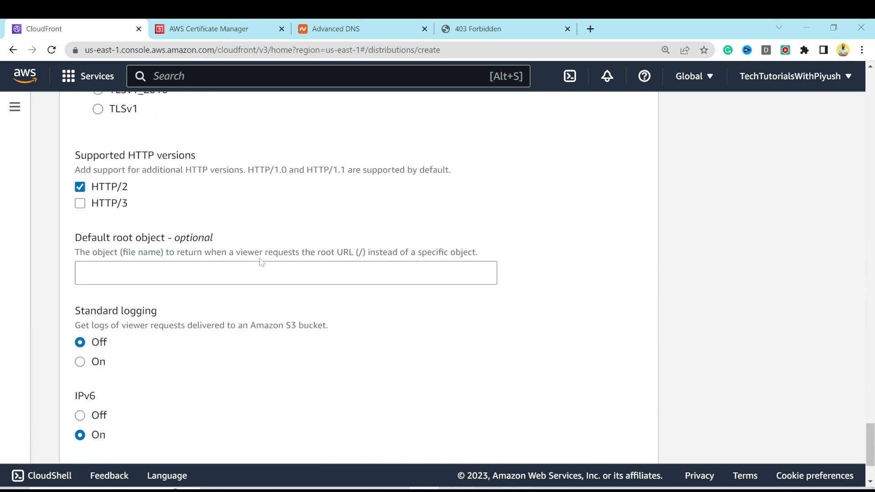
pyautogui.scroll(-1, 261, 262)
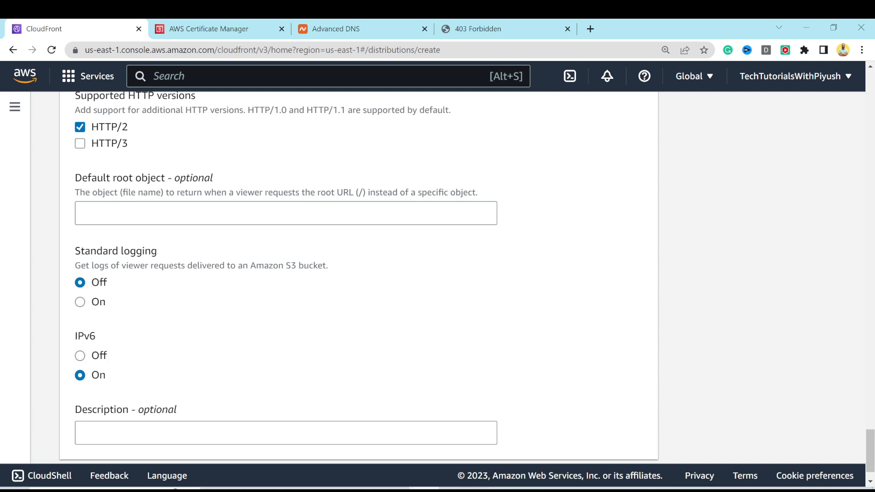
pyautogui.click(286, 214)
pyautogui.write('index.html')
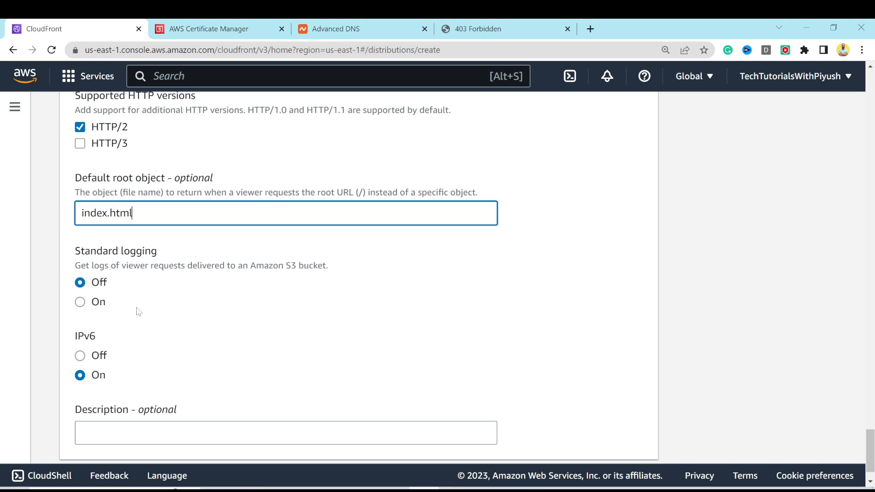
pyautogui.scroll(-2, 139, 312)
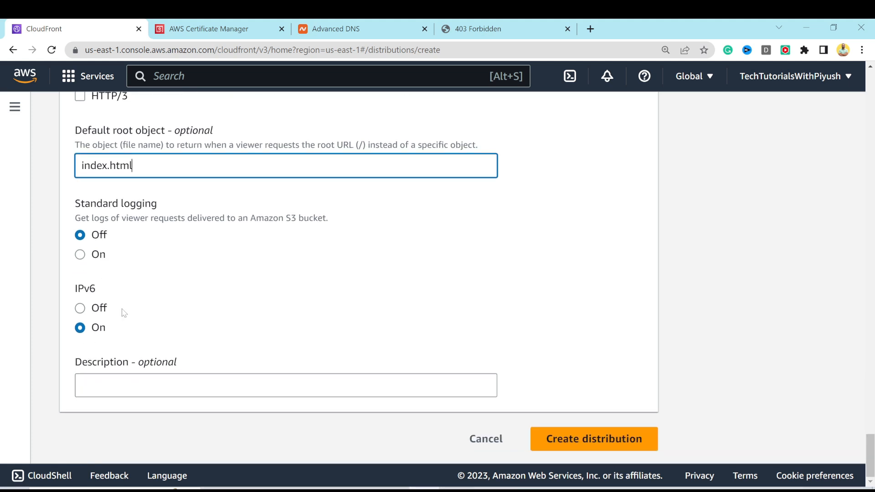
pyautogui.click(563, 439)
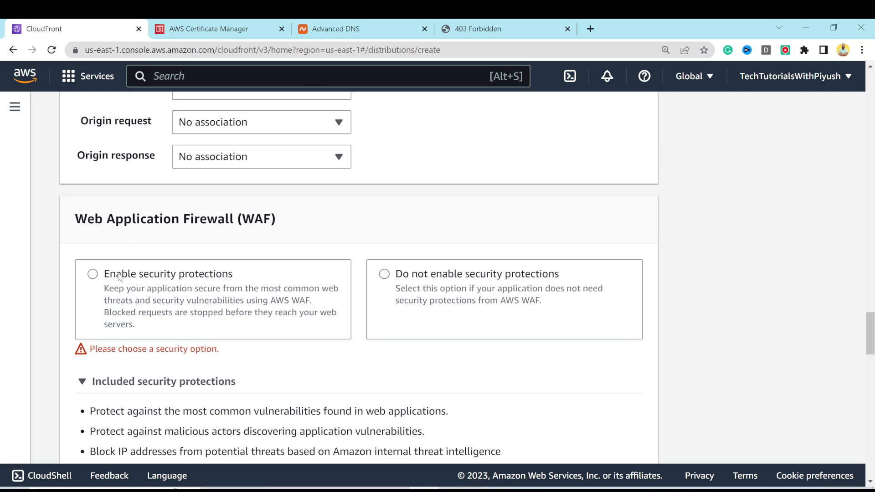
# Enable the Web Application Firewall security protections without monitor mode and create the distribution.
pyautogui.click(92, 276)
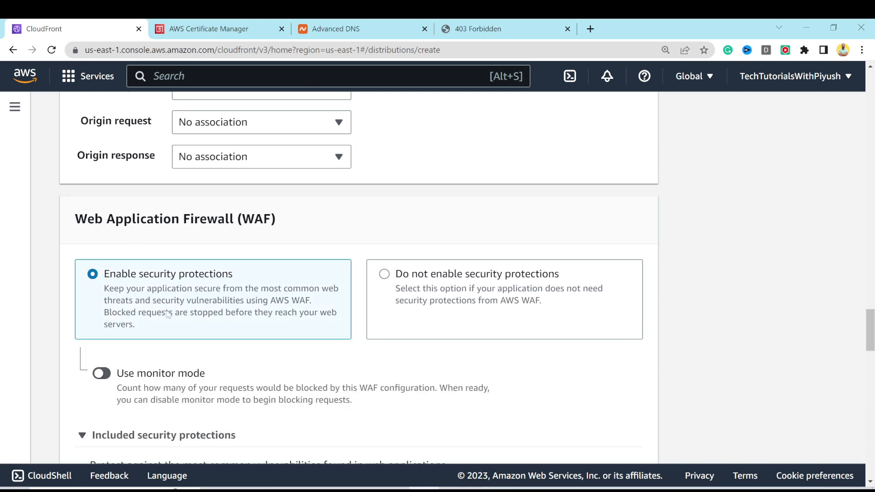
pyautogui.scroll(-8, 167, 314)
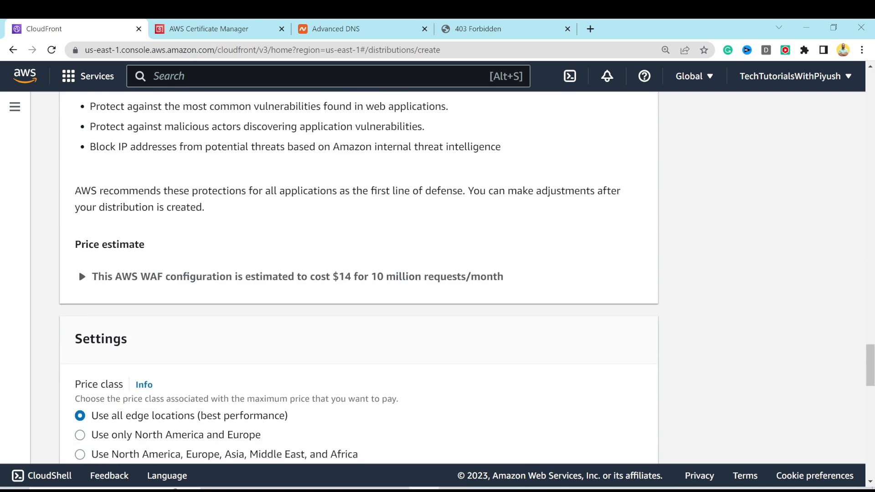
pyautogui.scroll(7, 229, 310)
pyautogui.scroll(4, 229, 310)
pyautogui.scroll(-5, 229, 309)
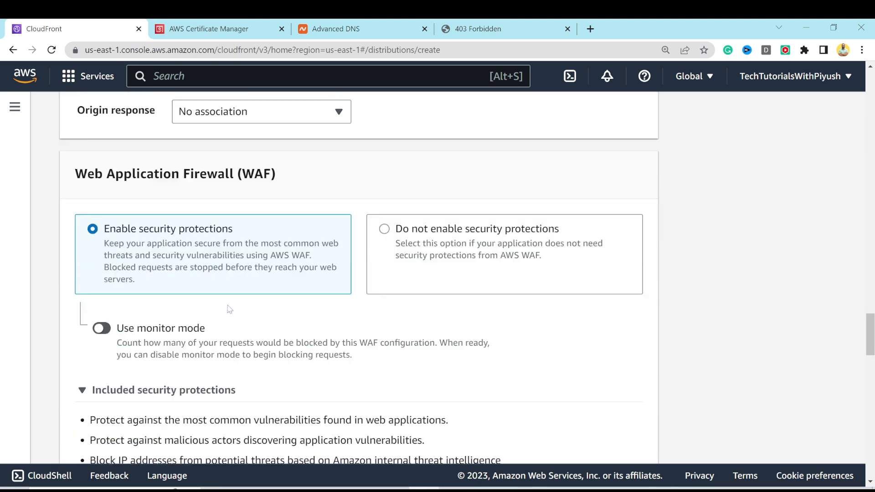
pyautogui.scroll(-10, 230, 309)
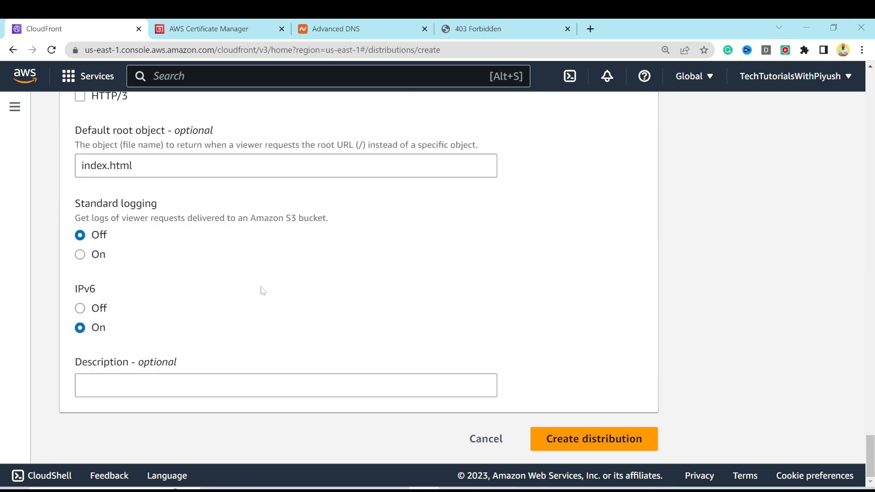
pyautogui.click(566, 444)
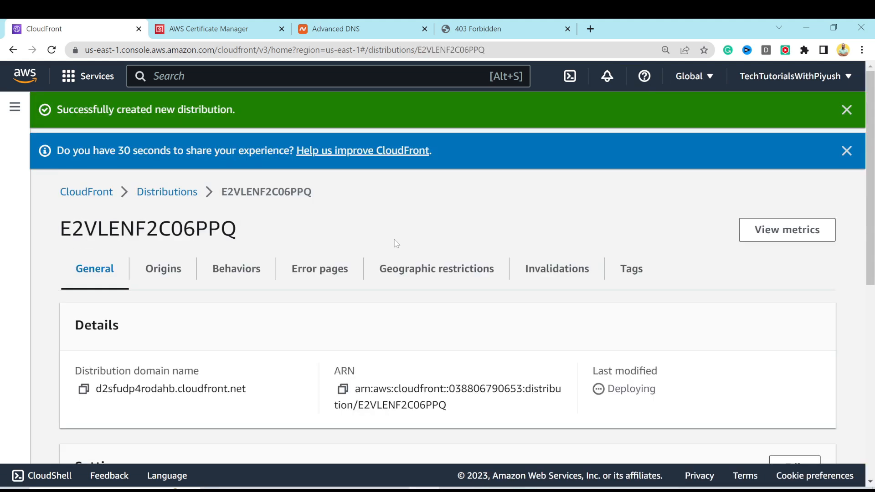
pyautogui.scroll(-2, 396, 244)
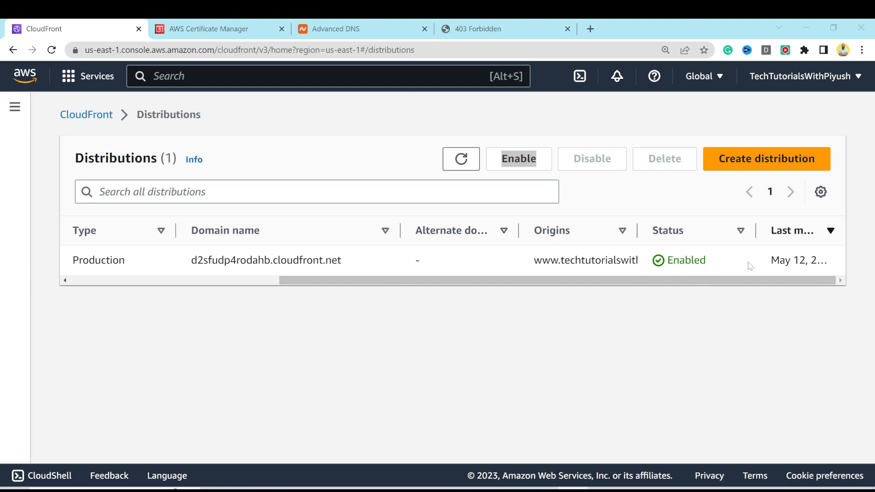
# Copy the CloudFront distribution's domain name and load it in the browser tab holding the 403 Forbidden page to test the site.
pyautogui.moveTo(191, 261); pyautogui.dragTo(345, 261)
pyautogui.hotkey('ctrl', 'c')
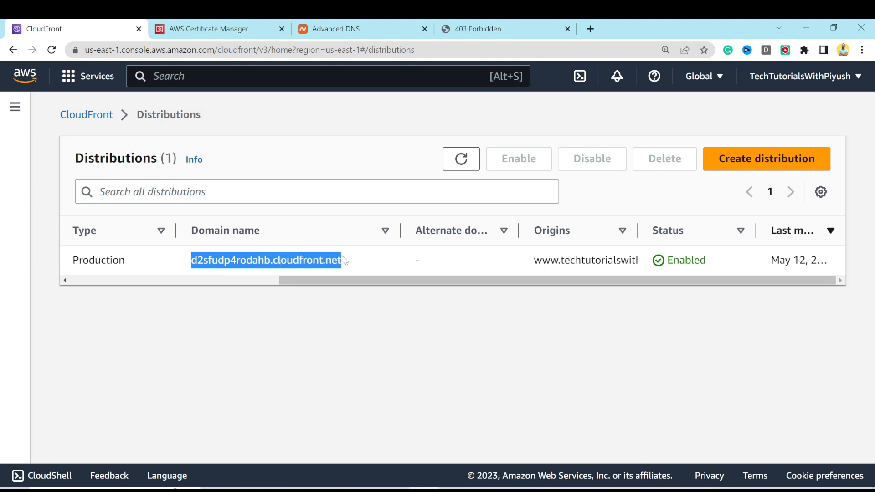
pyautogui.click(524, 28)
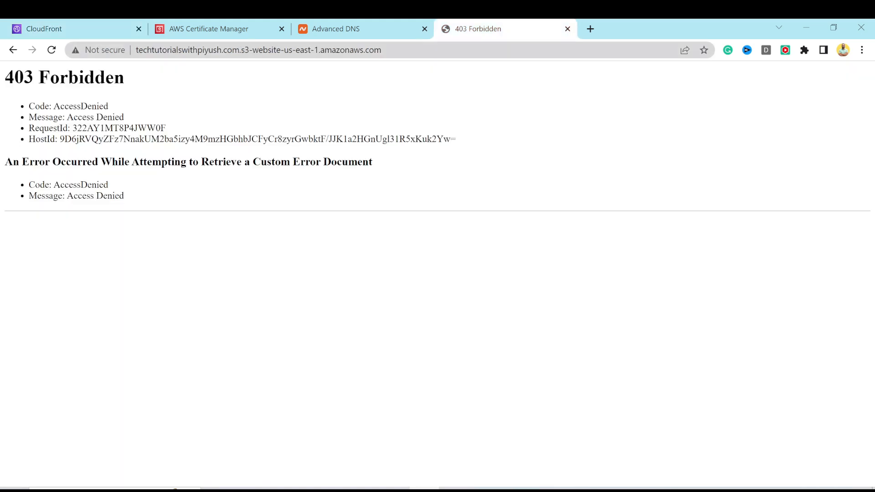
pyautogui.click(392, 50)
pyautogui.hotkey('ctrl', 'v')
pyautogui.press('Return')
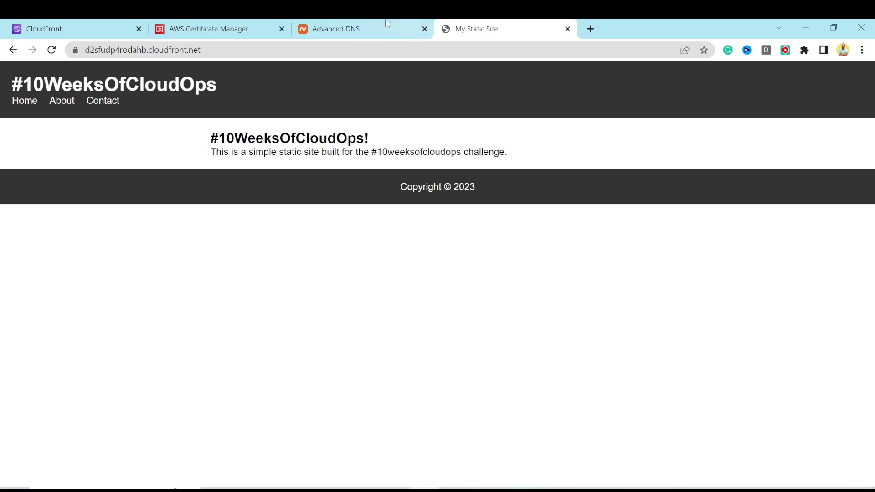
pyautogui.click(223, 24)
pyautogui.click(223, 76)
pyautogui.write('s3')
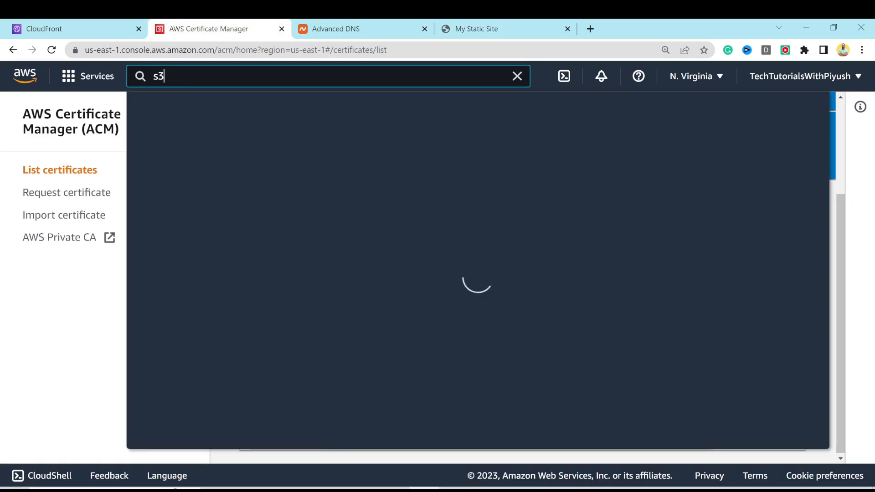
pyautogui.click(364, 200)
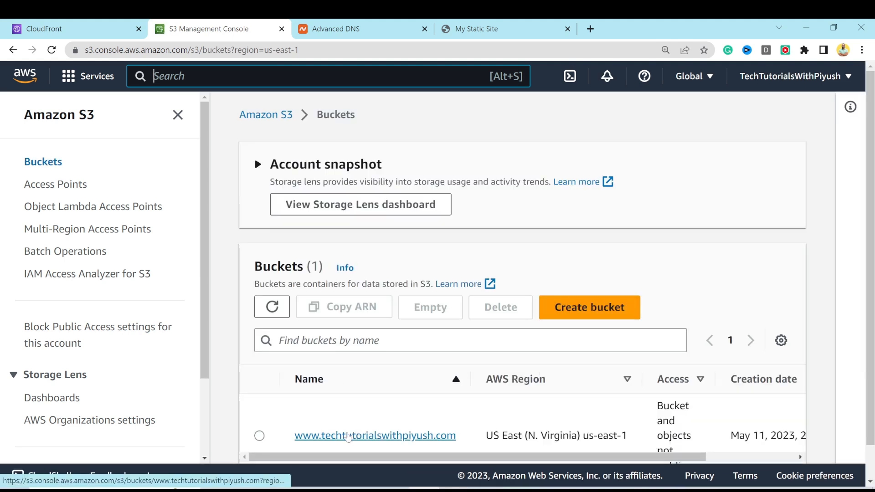
pyautogui.click(349, 435)
pyautogui.click(350, 208)
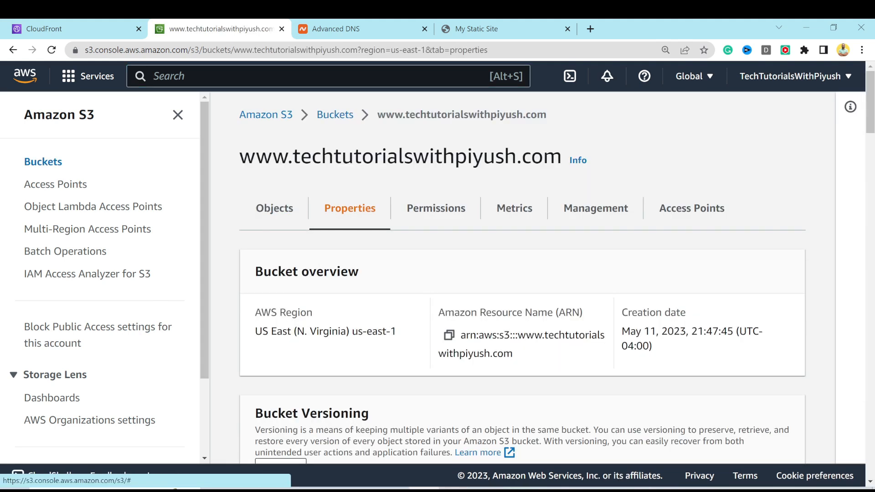
pyautogui.click(431, 210)
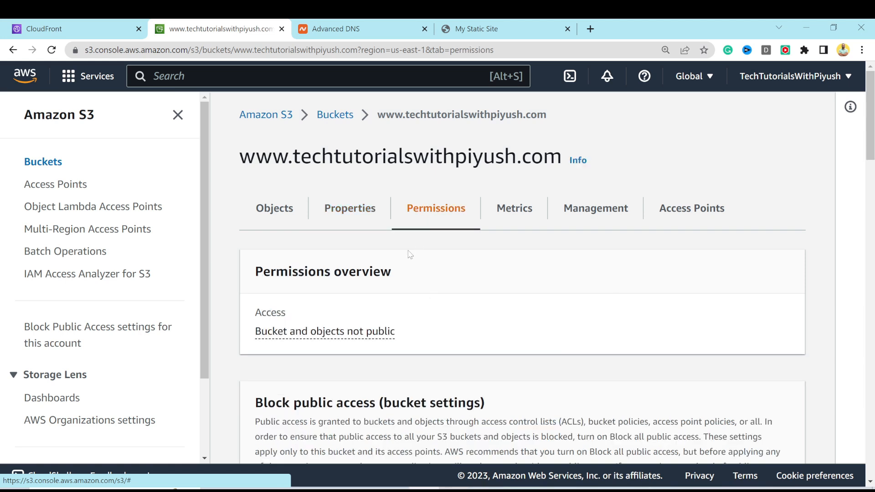
pyautogui.scroll(-6, 408, 257)
pyautogui.scroll(-8, 407, 256)
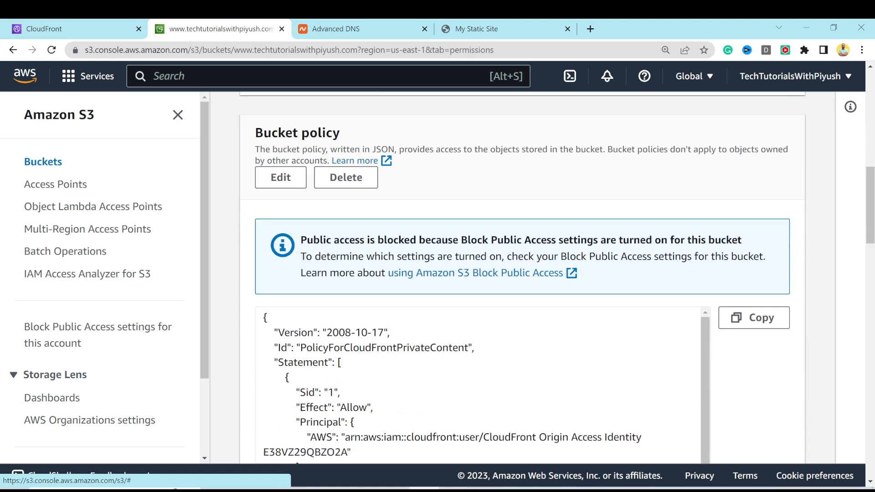
pyautogui.scroll(3, 479, 319)
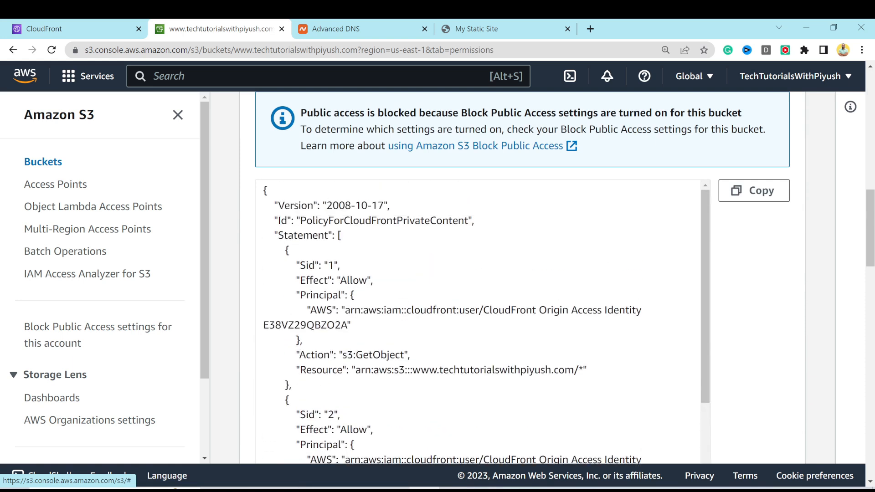
# Examine the bucket policy's first statement, including its effect, origin access identity principal, s3:GetObject action and bucket resource.
pyautogui.moveTo(292, 386); pyautogui.dragTo(269, 205)
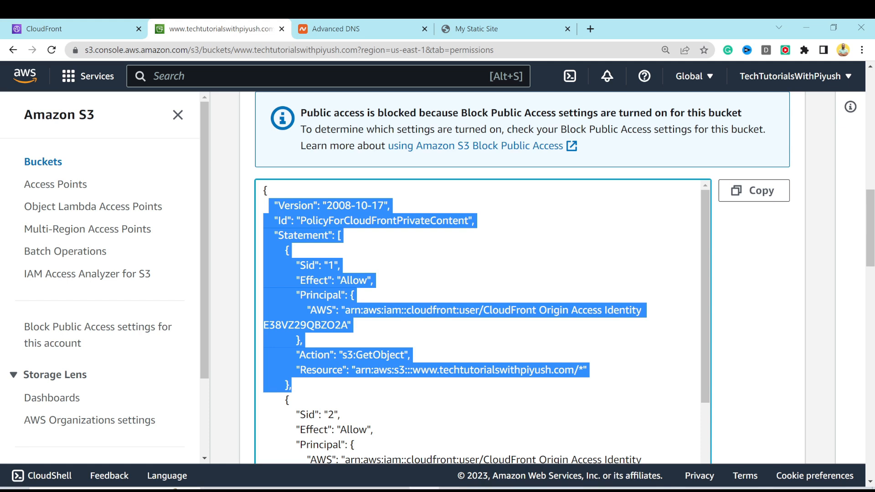
pyautogui.click(319, 386)
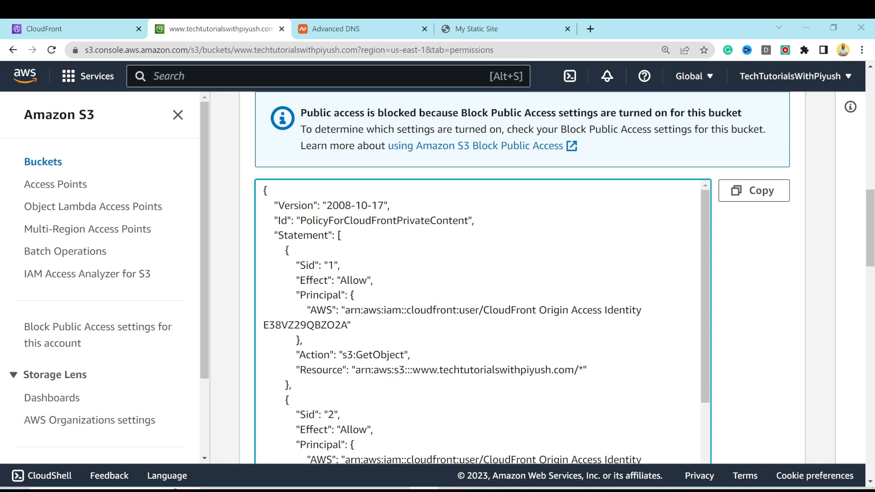
pyautogui.moveTo(340, 281); pyautogui.dragTo(373, 281)
pyautogui.moveTo(344, 310)
pyautogui.mouseDown()
pyautogui.moveTo(625, 310)
pyautogui.moveTo(351, 325)
pyautogui.mouseUp()
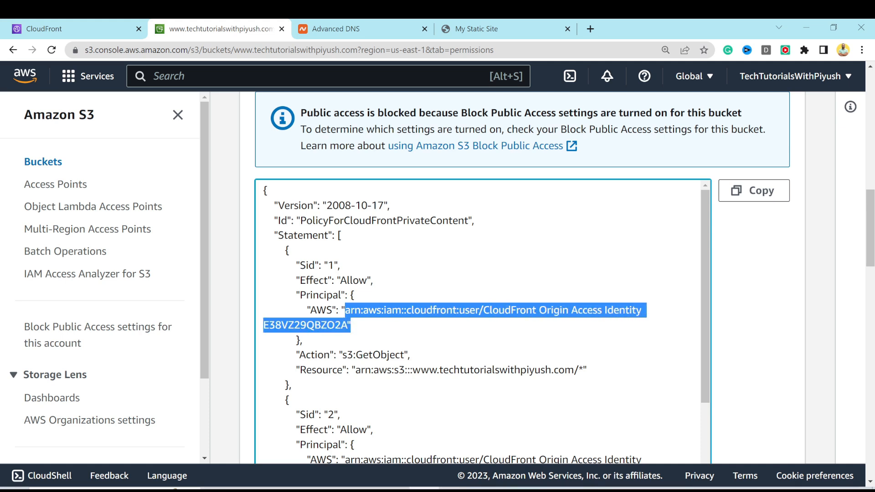
pyautogui.moveTo(339, 356); pyautogui.dragTo(408, 355)
pyautogui.click(408, 356)
pyautogui.moveTo(346, 370); pyautogui.dragTo(587, 370)
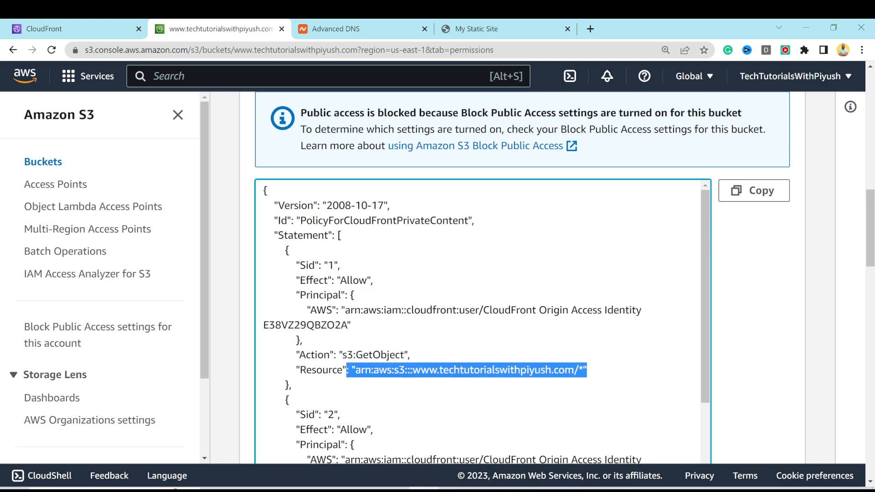
pyautogui.click(587, 370)
pyautogui.moveTo(329, 355); pyautogui.dragTo(541, 370)
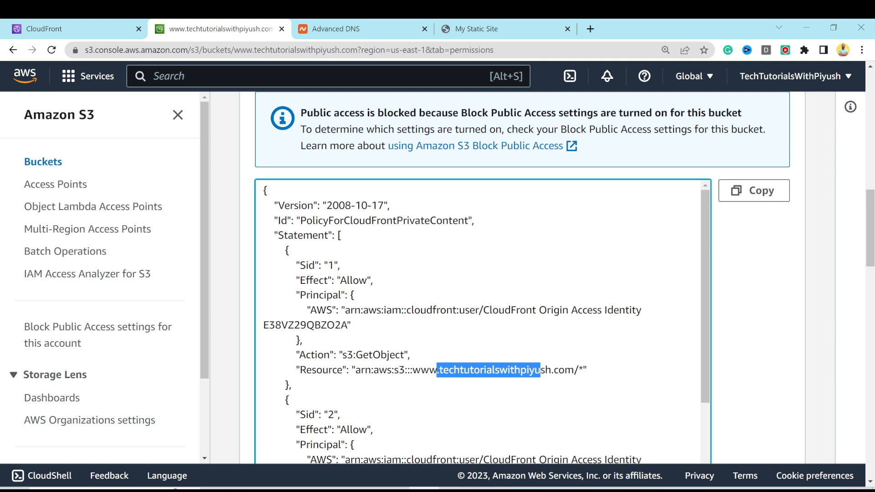
pyautogui.moveTo(445, 311); pyautogui.dragTo(619, 310)
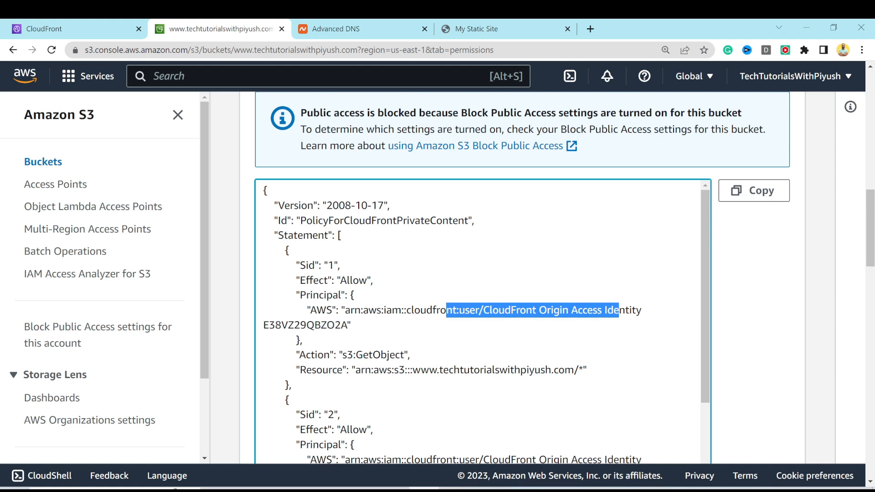
# Copy the static site's CloudFront address and start a new CNAME record with host www in Namecheap's Advanced DNS.
pyautogui.click(484, 29)
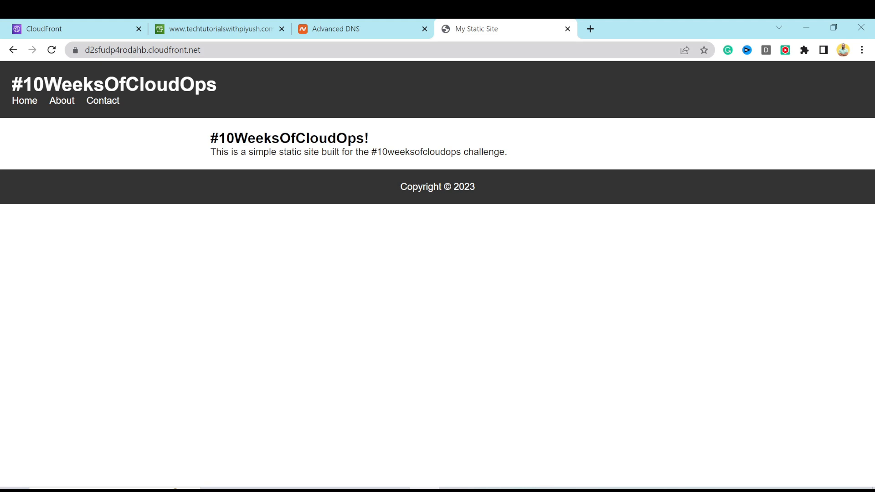
pyautogui.hotkey('ctrl', 'l')
pyautogui.hotkey('ctrl', 'c')
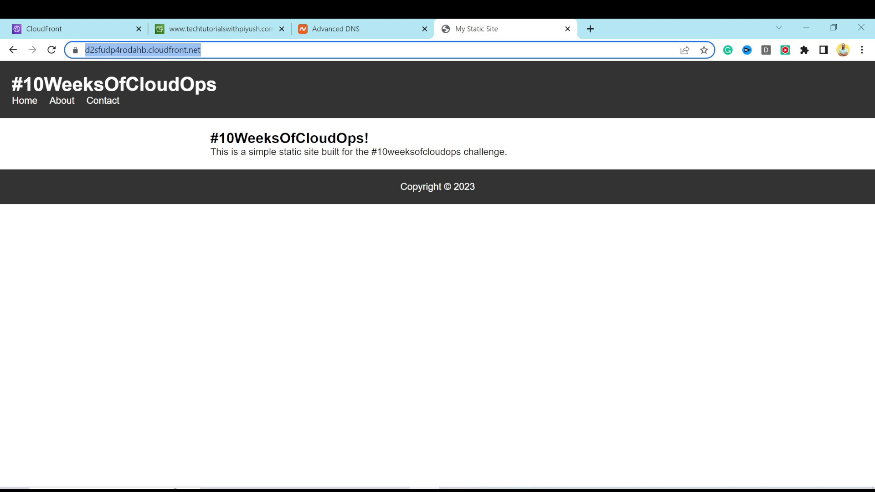
pyautogui.click(369, 28)
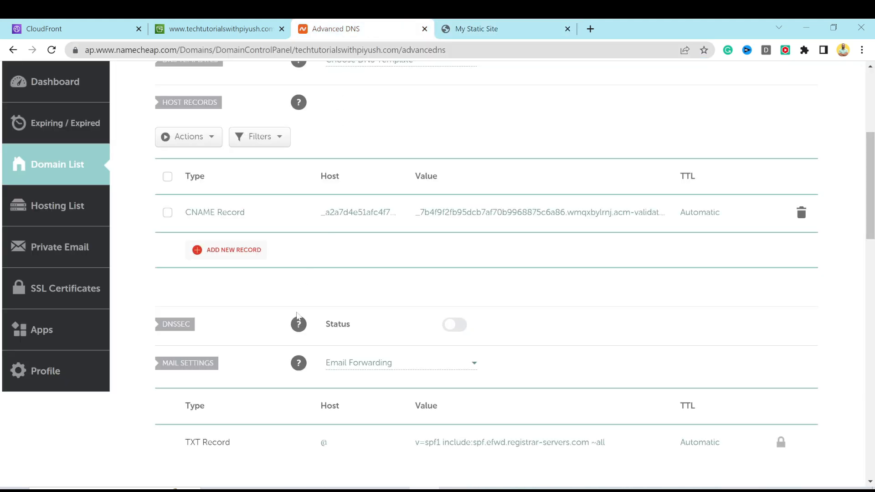
pyautogui.click(226, 253)
pyautogui.scroll(-3, 223, 314)
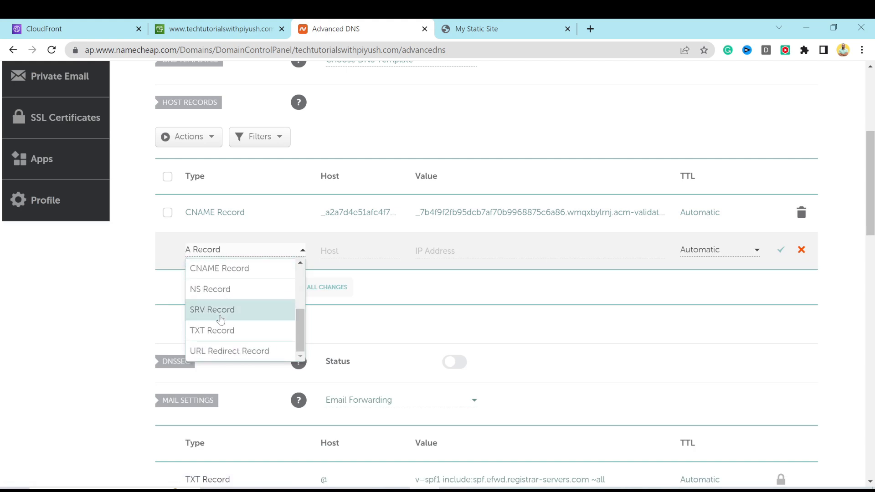
pyautogui.click(218, 269)
pyautogui.click(346, 250)
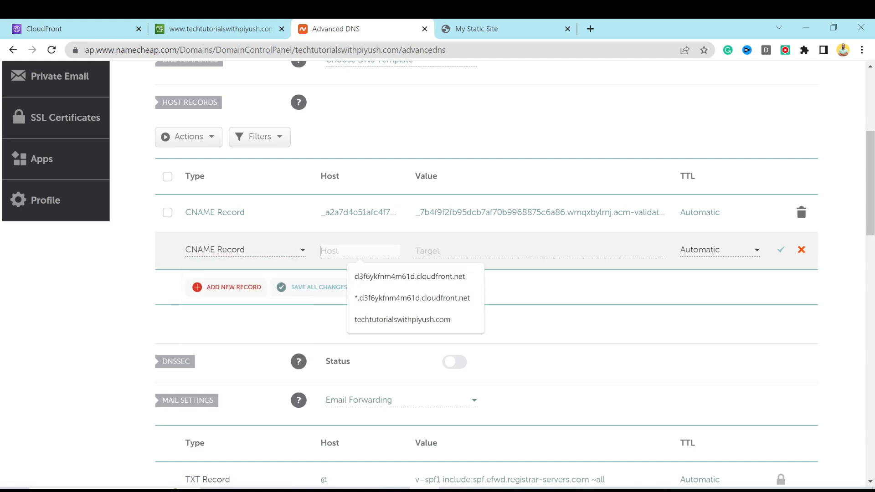
pyautogui.write('www')
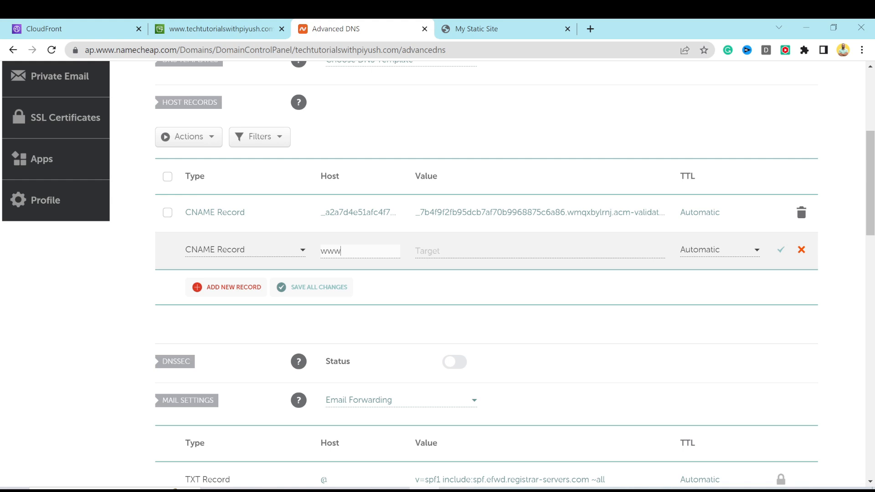
pyautogui.click(456, 252)
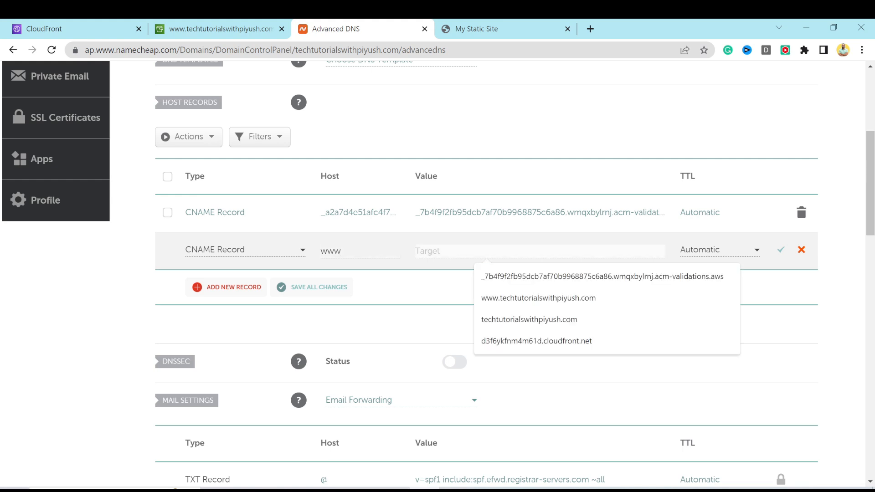
pyautogui.hotkey('ctrl', 'v')
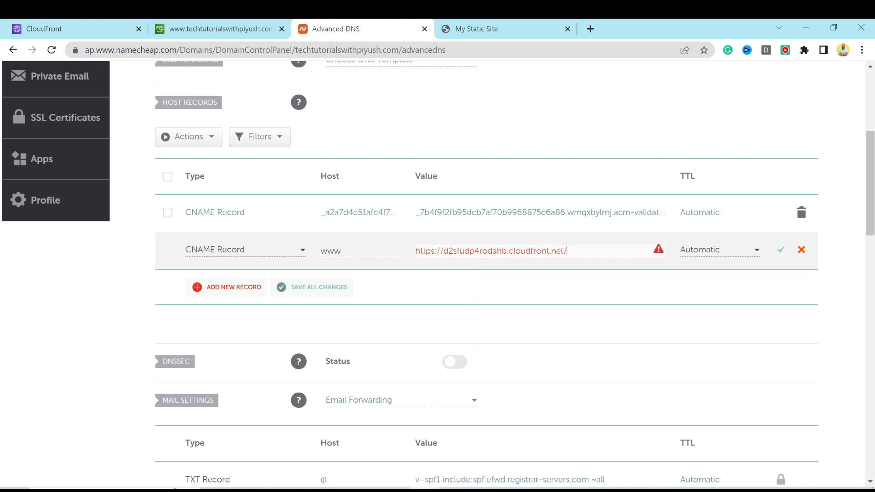
pyautogui.moveTo(444, 250); pyautogui.dragTo(409, 251)
pyautogui.press('BackSpace')
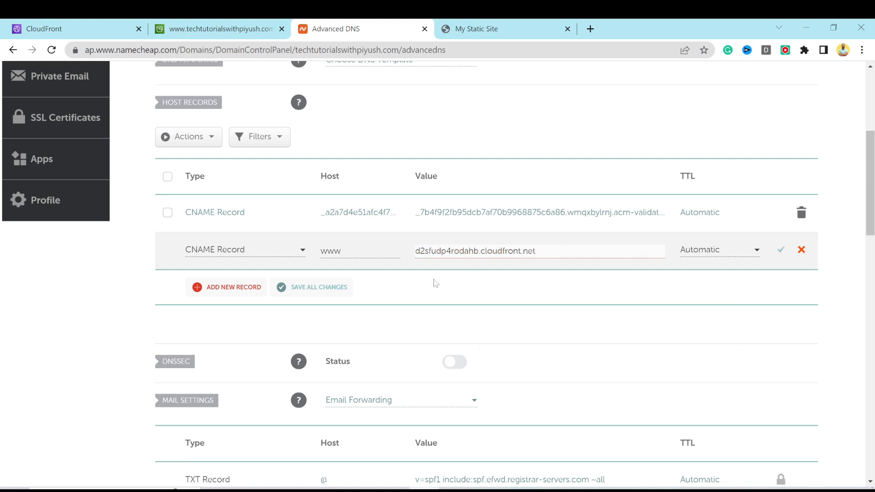
pyautogui.click(781, 249)
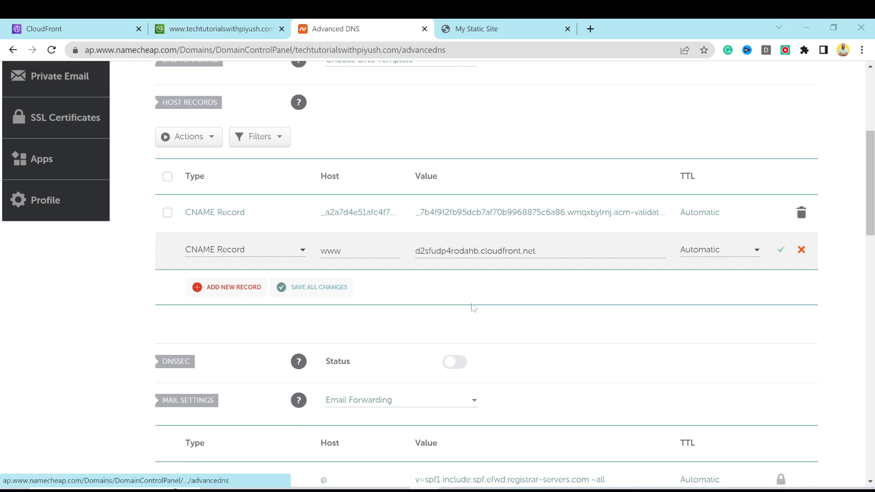
# Add and save another CNAME record with host techtutorialswithpiyush.com and target d2sfudp4rodahb.cloudfront.net, keeping the TTL automatic.
pyautogui.click(212, 288)
pyautogui.scroll(-1, 238, 328)
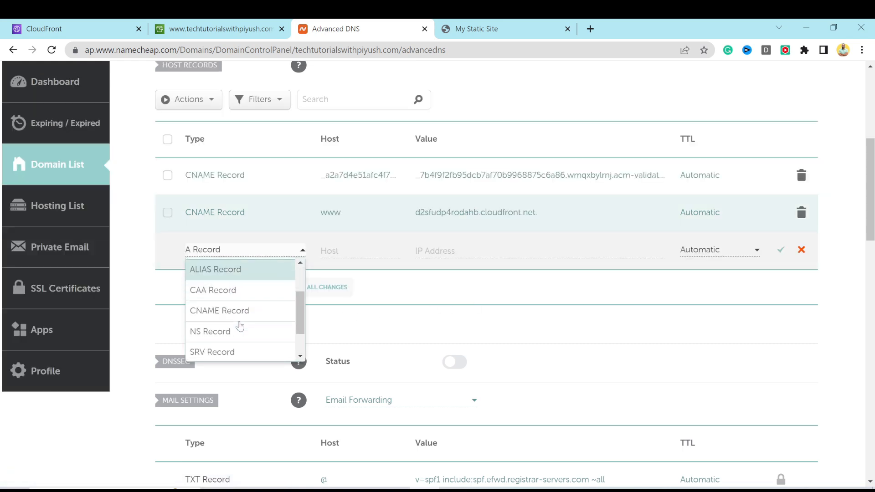
pyautogui.click(223, 312)
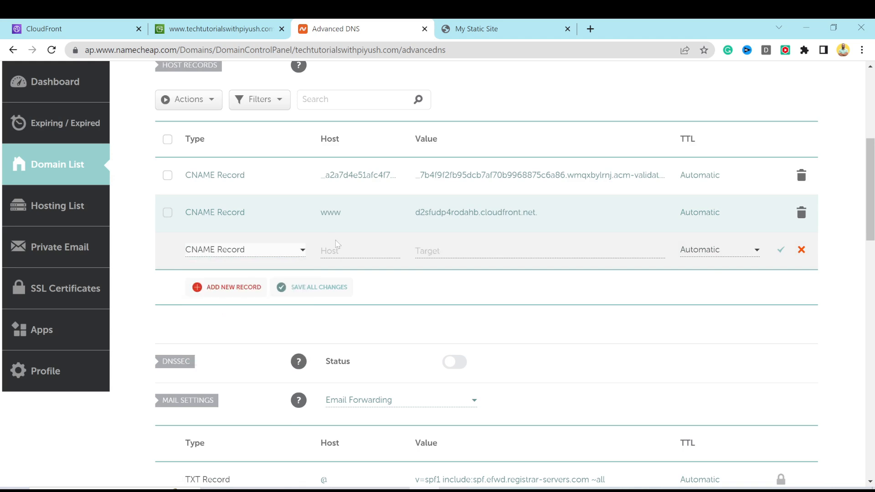
pyautogui.click(325, 250)
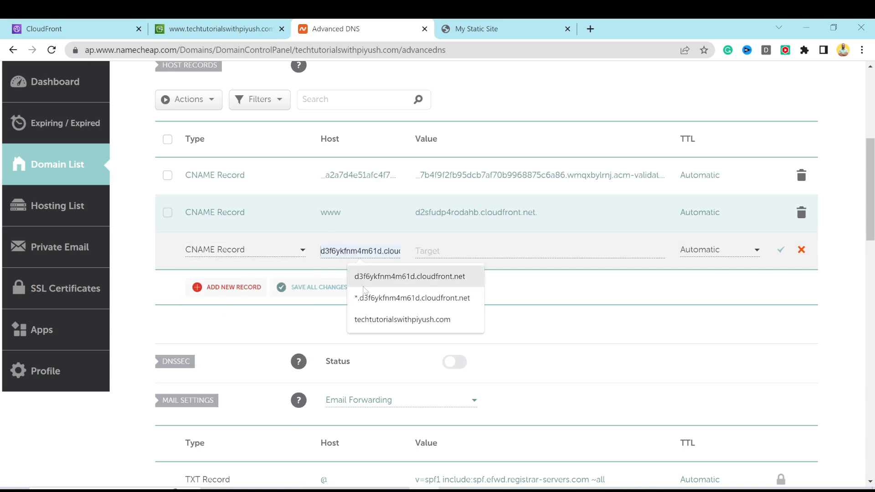
pyautogui.click(367, 318)
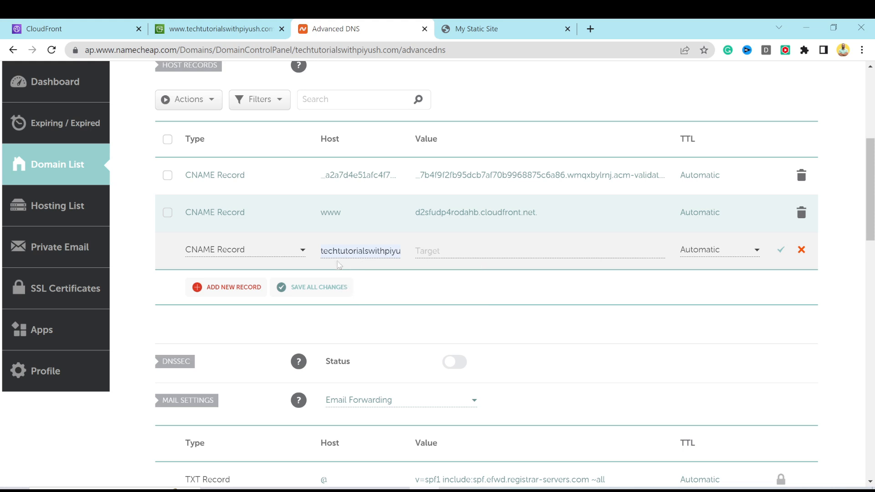
pyautogui.click(440, 251)
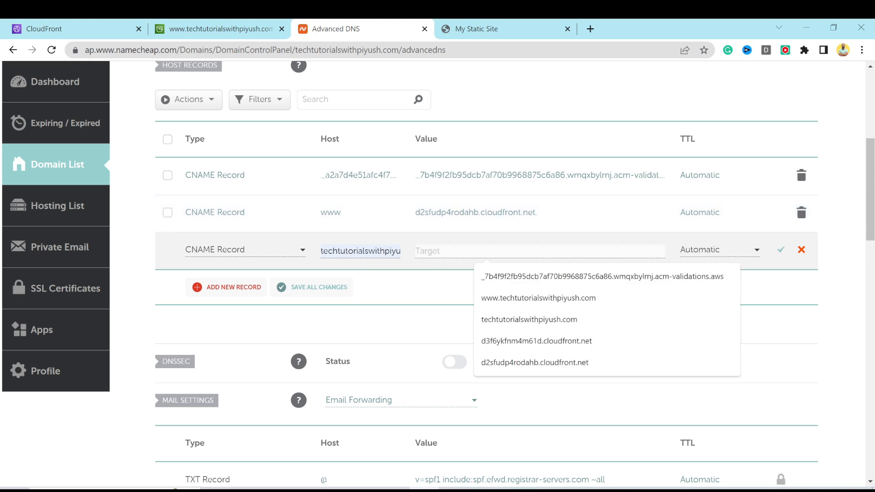
pyautogui.hotkey('ctrl', 'v')
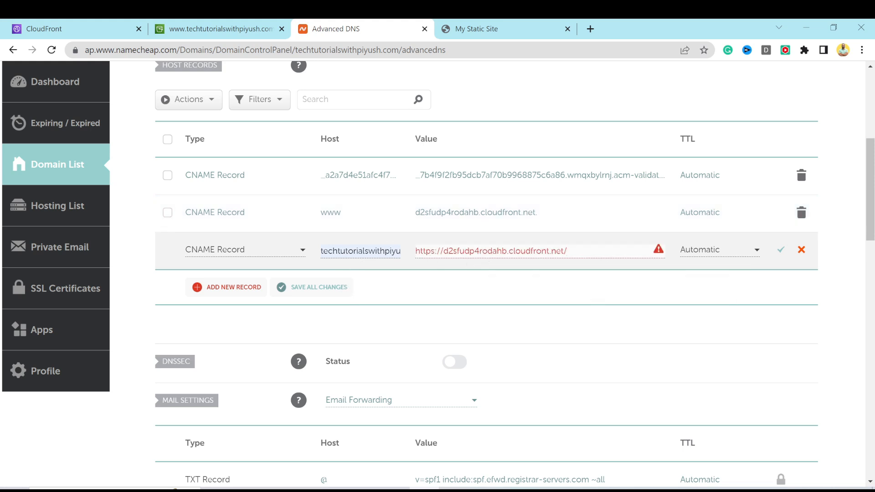
pyautogui.press('BackSpace')
pyautogui.moveTo(443, 251); pyautogui.dragTo(405, 253)
pyautogui.press('BackSpace')
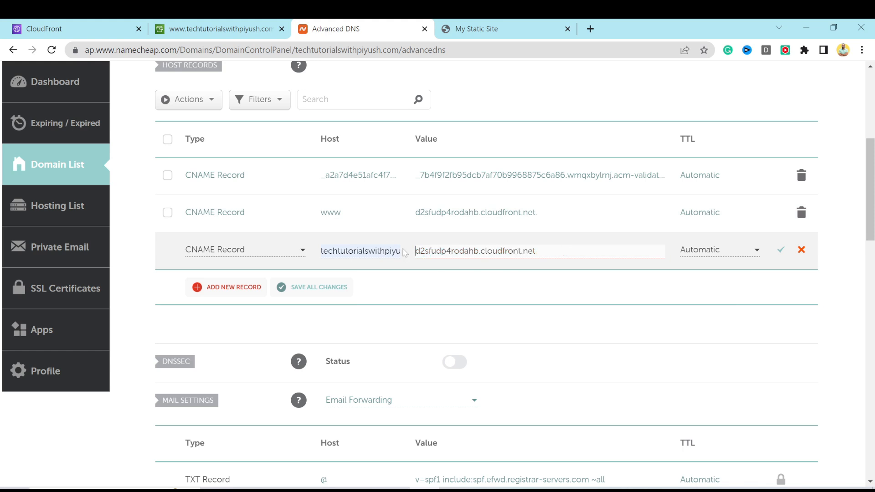
pyautogui.press('Return')
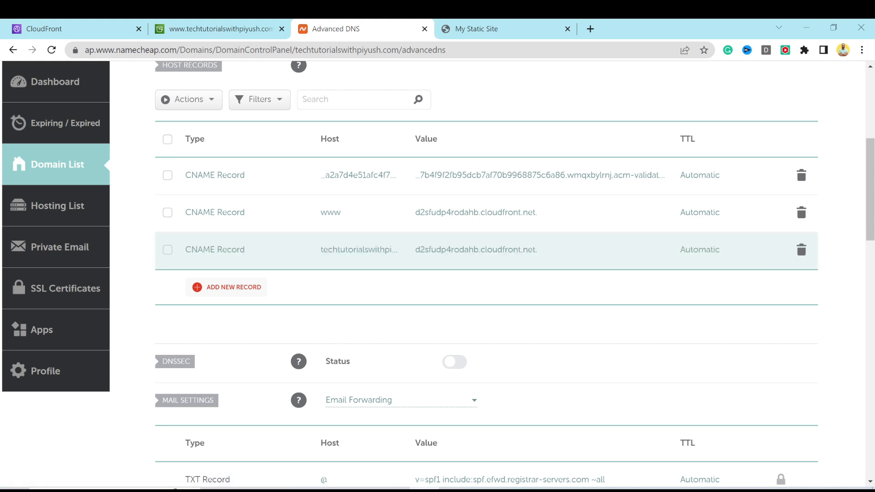
# Load techtutorialswithpiyush.com in a new browser tab to test the custom domain.
pyautogui.click(594, 32)
pyautogui.write('techt')
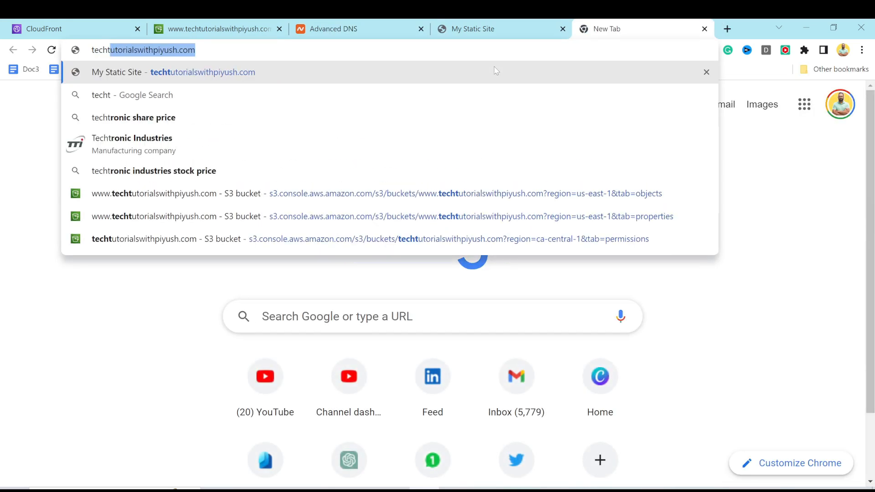
pyautogui.press('Return')
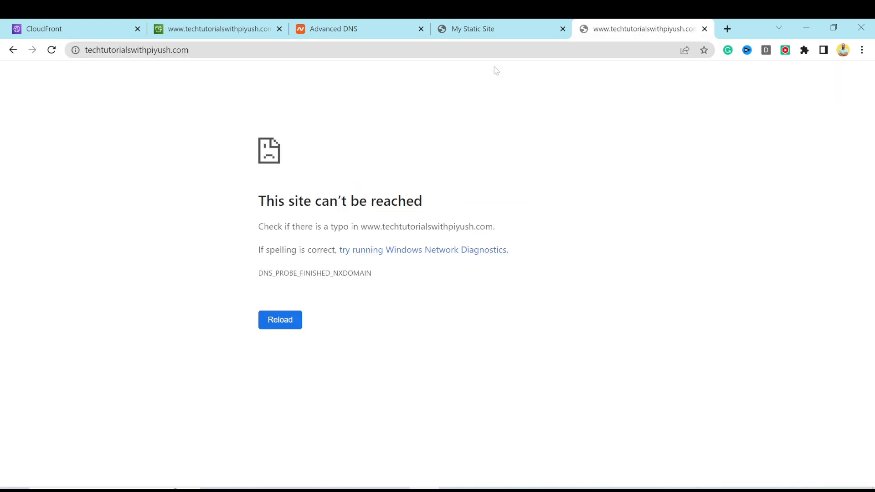
# Reload the techtutorialswithpiyush.com page to test the custom domain again.
pyautogui.click(51, 50)
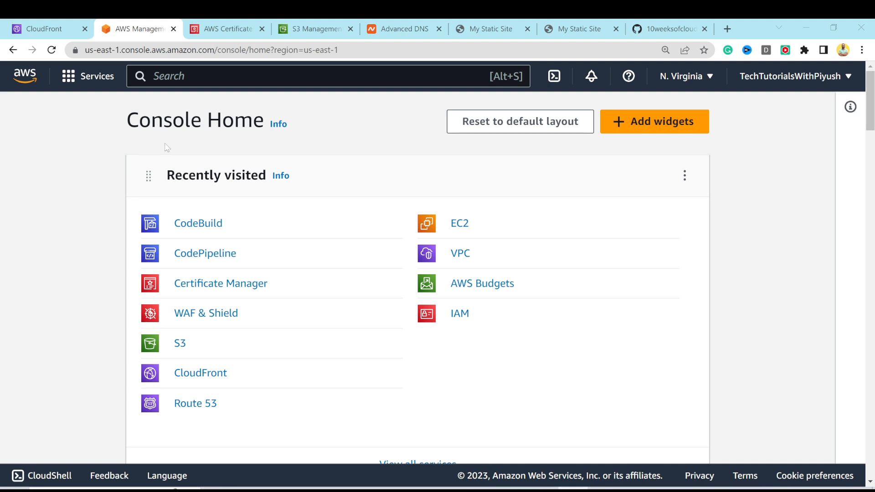
# Start a new pipeline in CodePipeline named s3-deploy, keeping the option to create a new service role.
pyautogui.click(219, 258)
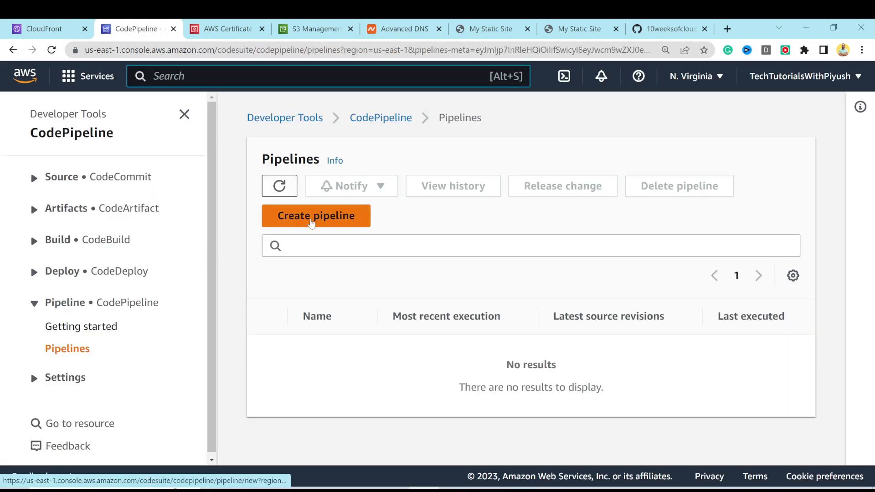
pyautogui.click(304, 217)
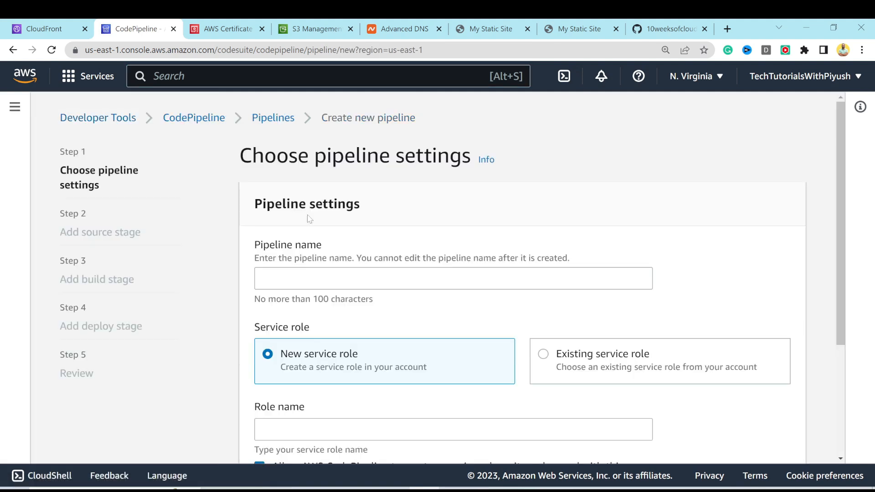
pyautogui.click(326, 279)
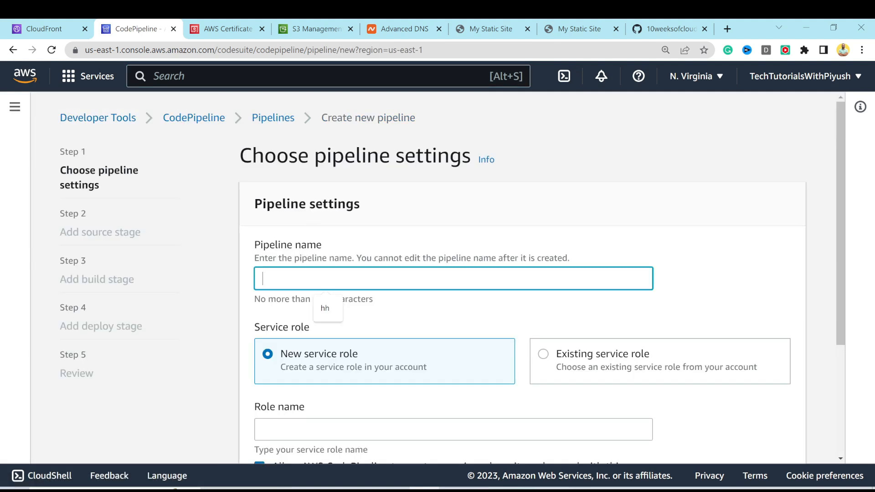
pyautogui.write('s3-deploy')
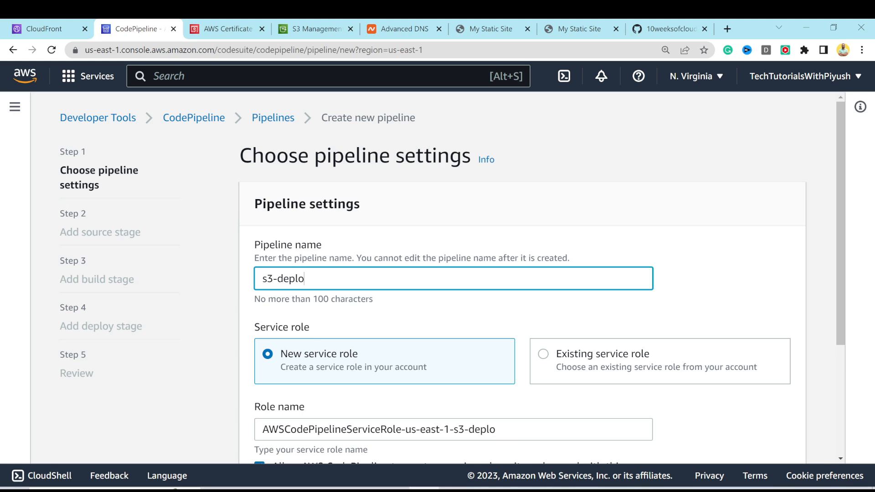
pyautogui.scroll(-3, 311, 257)
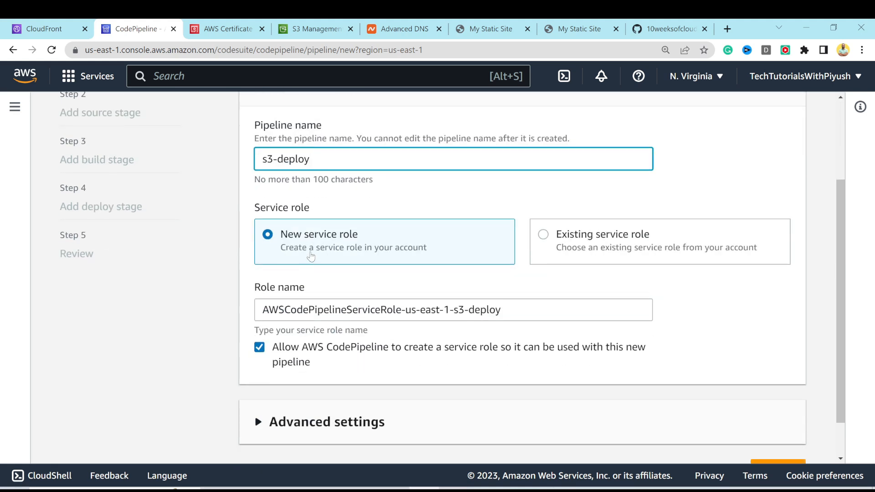
pyautogui.scroll(-1, 311, 257)
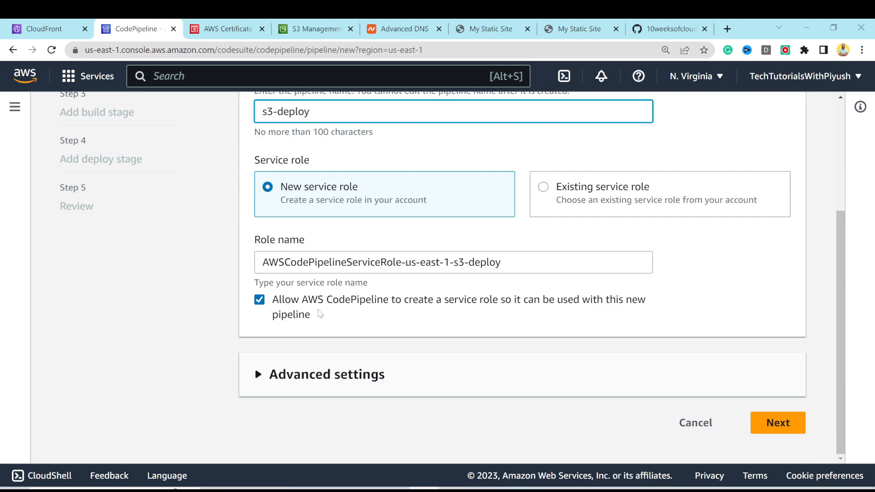
# Keep the default artifact store location and default AWS managed encryption key, and continue to the source stage.
pyautogui.click(285, 374)
pyautogui.scroll(-4, 341, 327)
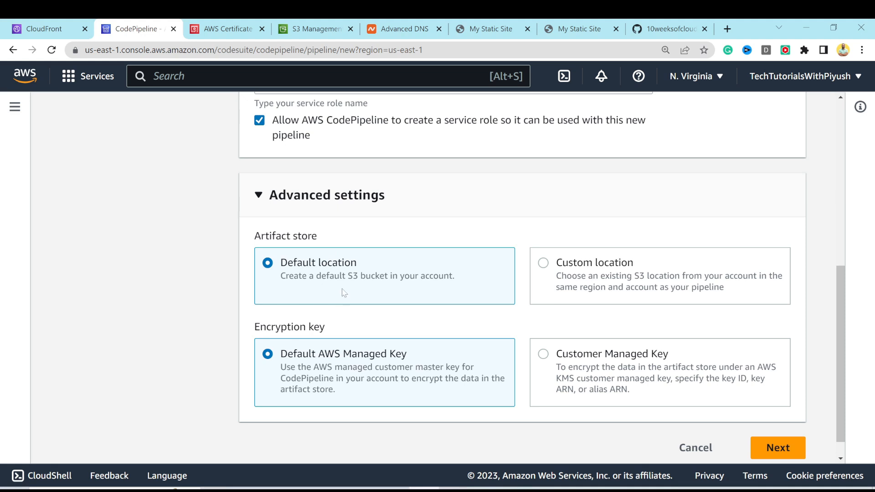
pyautogui.scroll(-1, 343, 292)
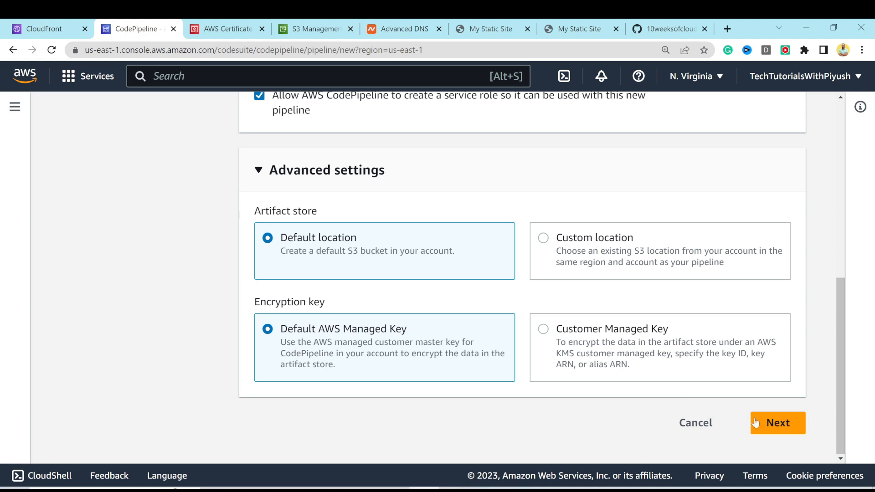
pyautogui.click(780, 423)
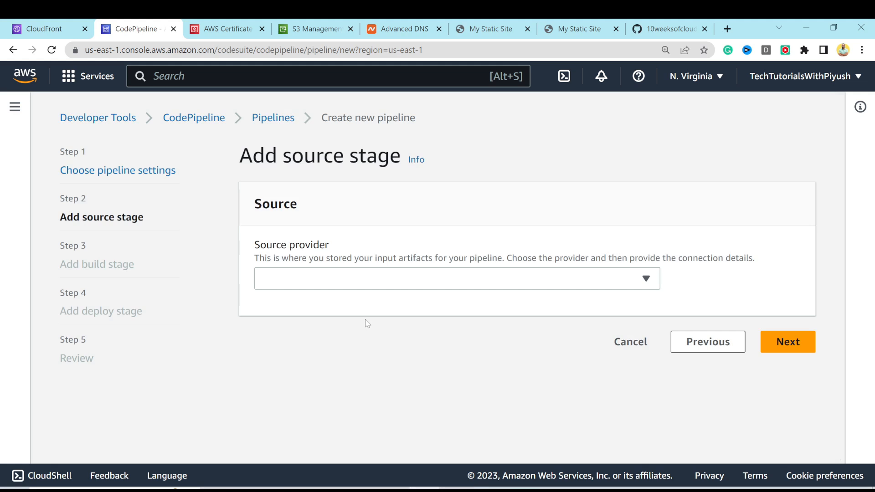
# Set the source provider to GitHub (Version 1) and authorize AWS CodePipeline's connection to the GitHub account.
pyautogui.click(403, 284)
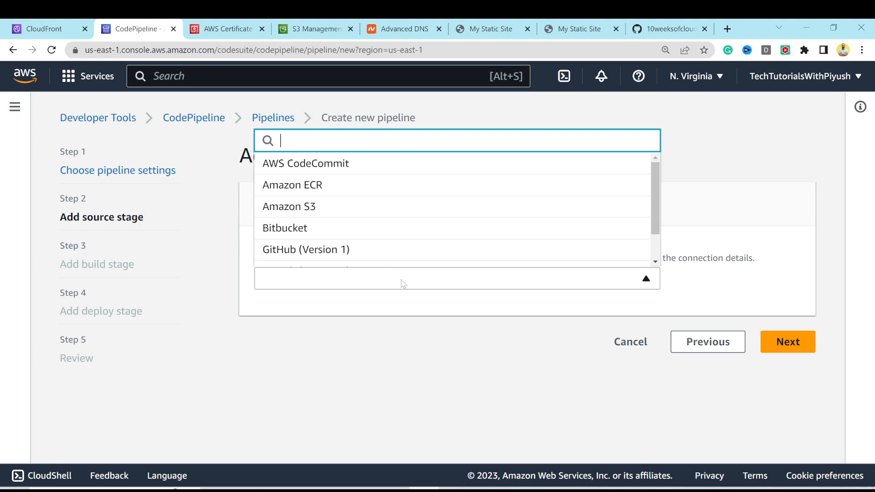
pyautogui.click(396, 255)
pyautogui.scroll(-1, 456, 300)
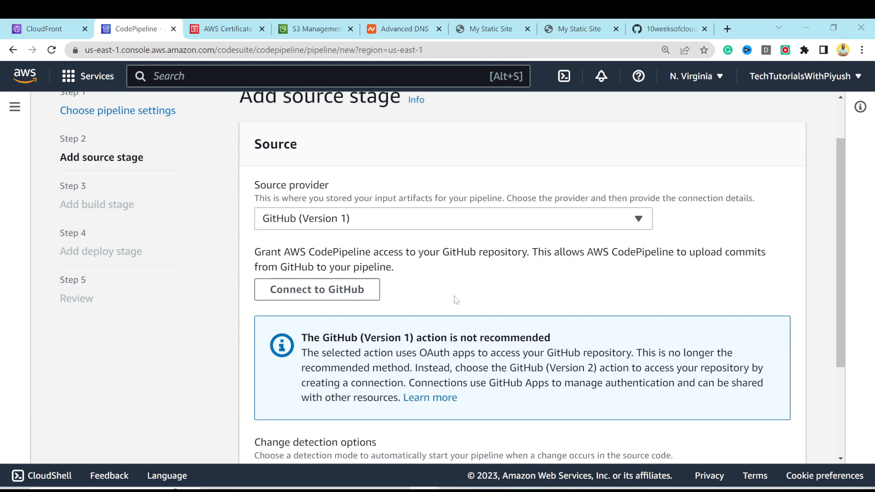
pyautogui.click(322, 294)
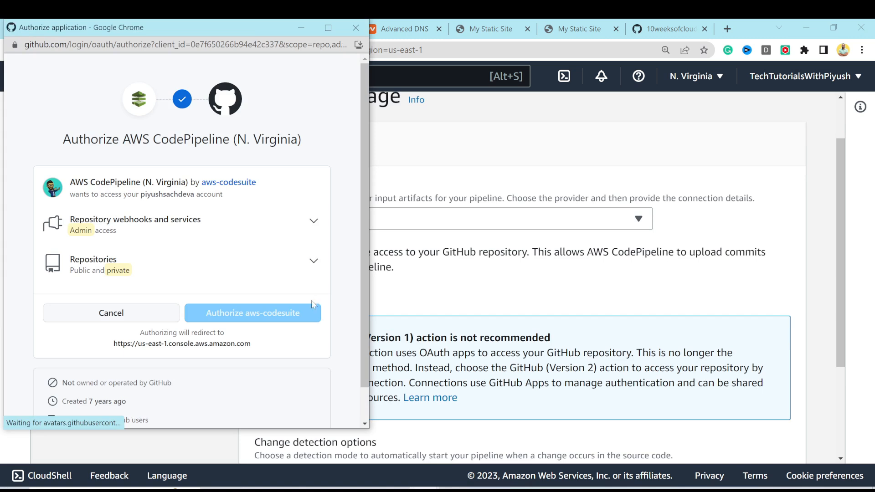
pyautogui.click(248, 319)
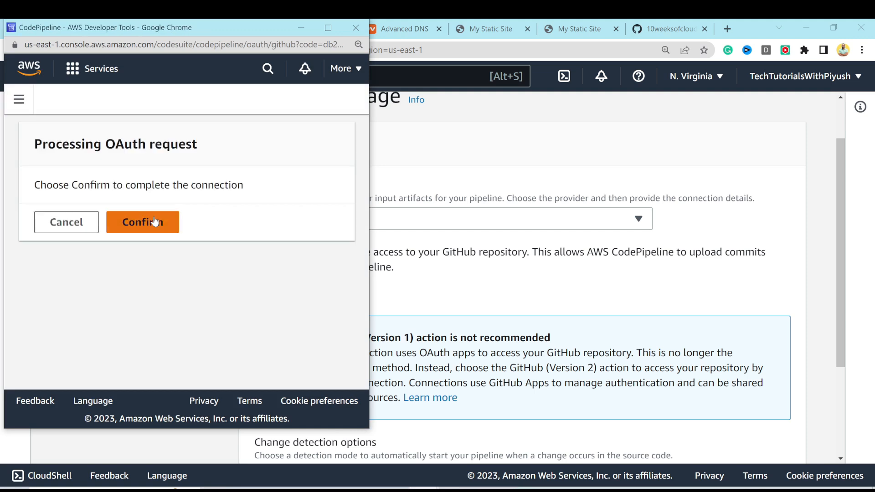
pyautogui.click(148, 228)
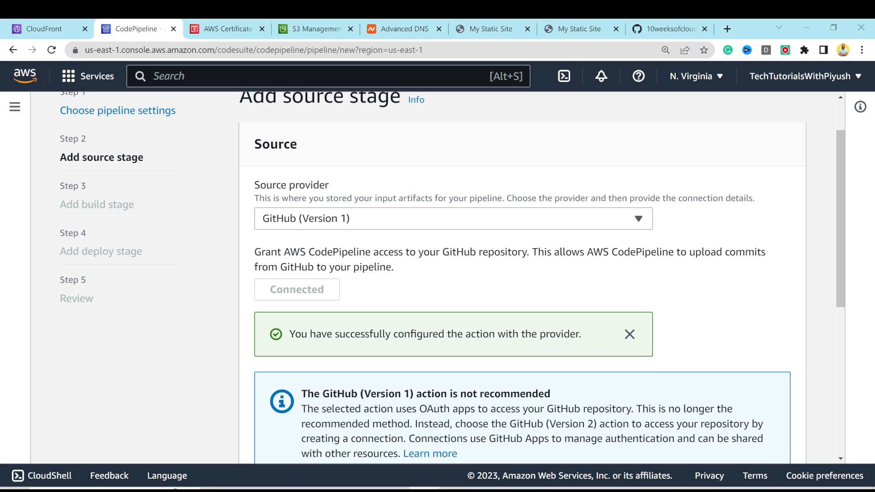
# Set the source to the 10weeksofcloudops repository's main branch, keep GitHub webhooks for change detection, and continue to the build stage.
pyautogui.scroll(-4, 499, 274)
pyautogui.click(498, 342)
pyautogui.scroll(-2, 499, 279)
pyautogui.scroll(2, 498, 273)
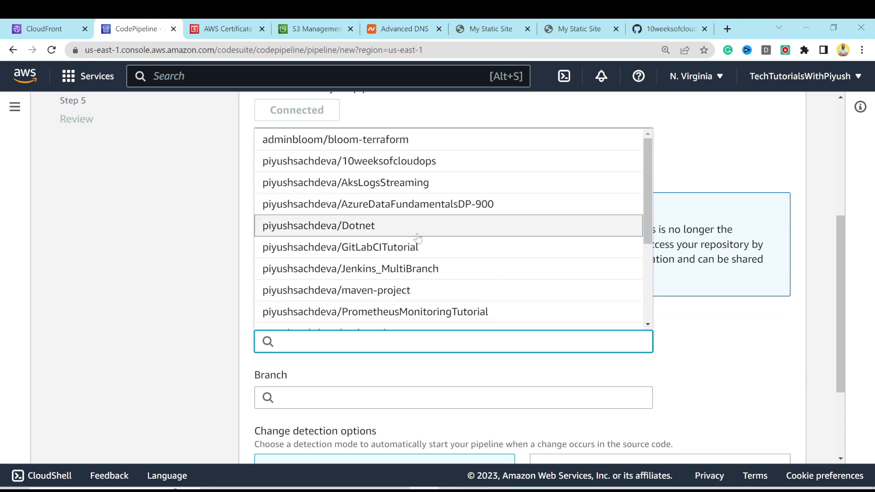
pyautogui.click(423, 171)
pyautogui.scroll(-1, 435, 335)
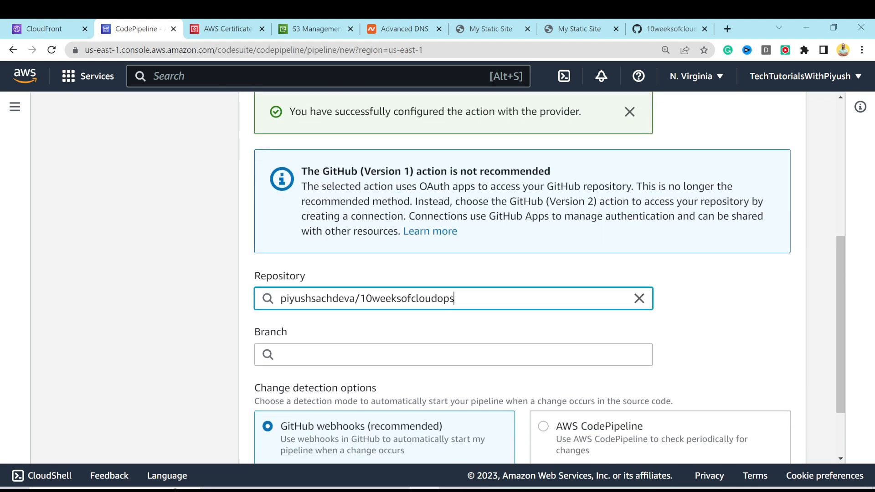
pyautogui.click(364, 338)
pyautogui.click(358, 363)
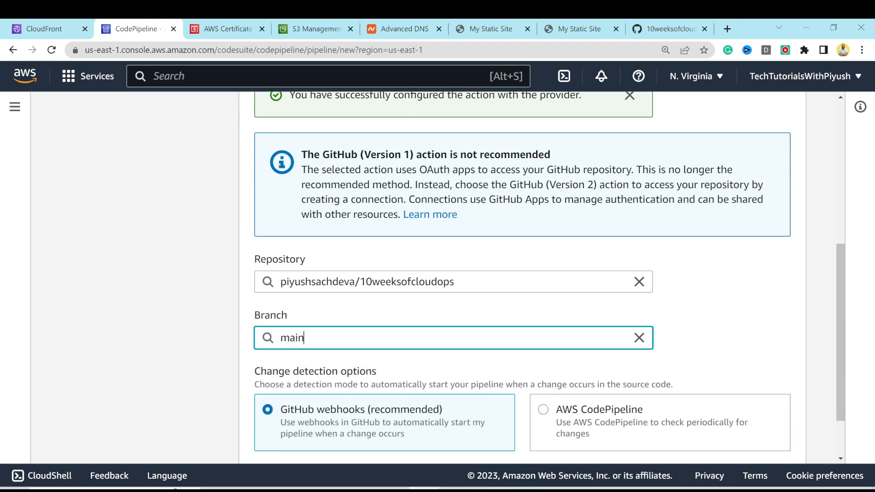
pyautogui.scroll(-1, 444, 347)
pyautogui.scroll(-1, 445, 347)
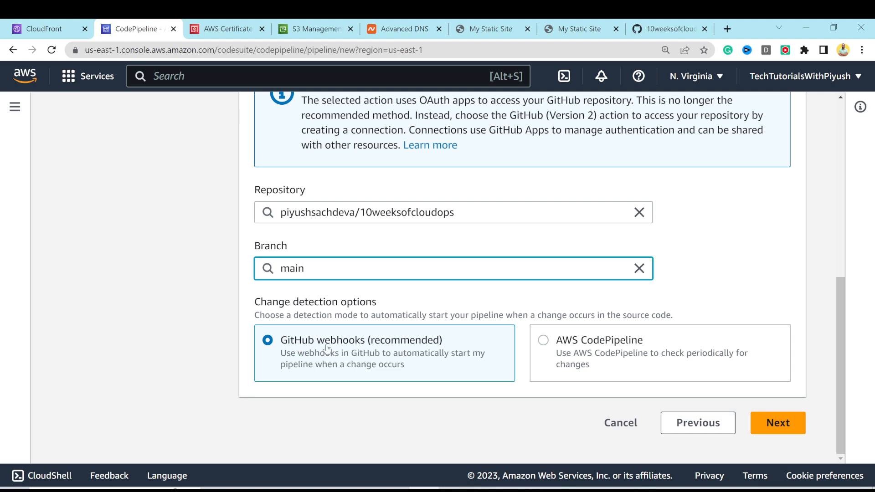
pyautogui.click(778, 423)
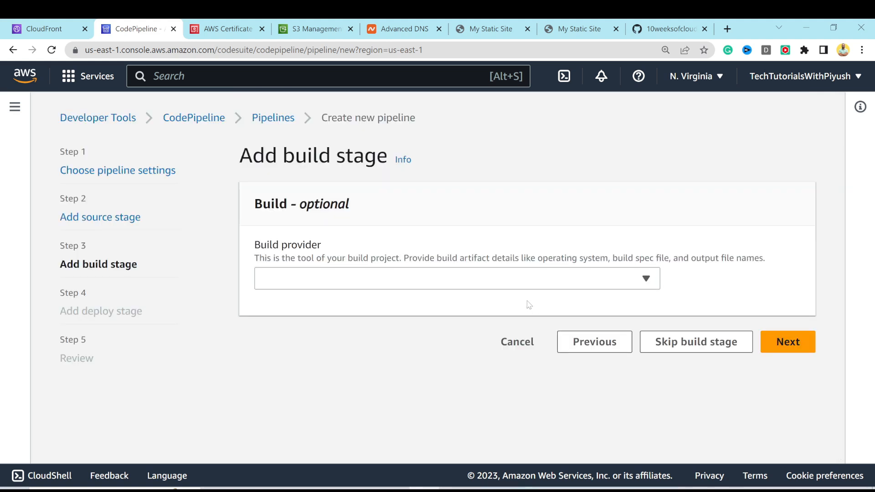
# Skip the optional build stage without choosing a build provider, and confirm the skip.
pyautogui.click(335, 281)
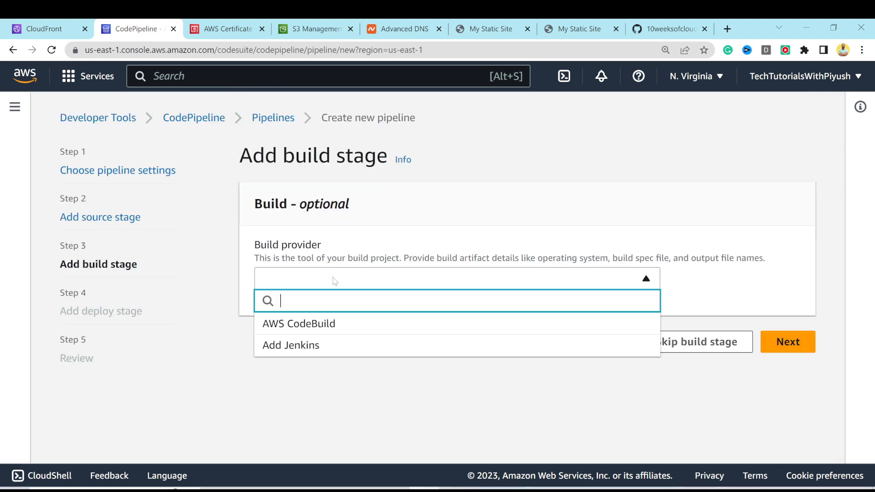
pyautogui.click(334, 282)
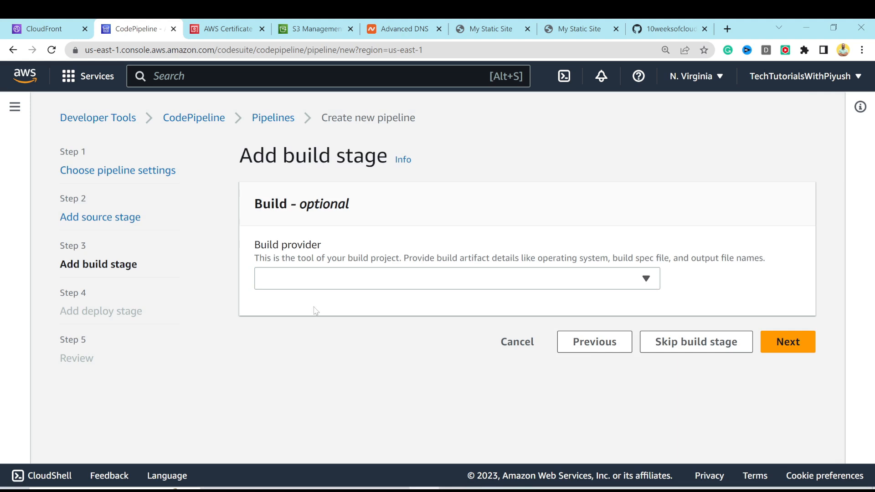
pyautogui.click(692, 346)
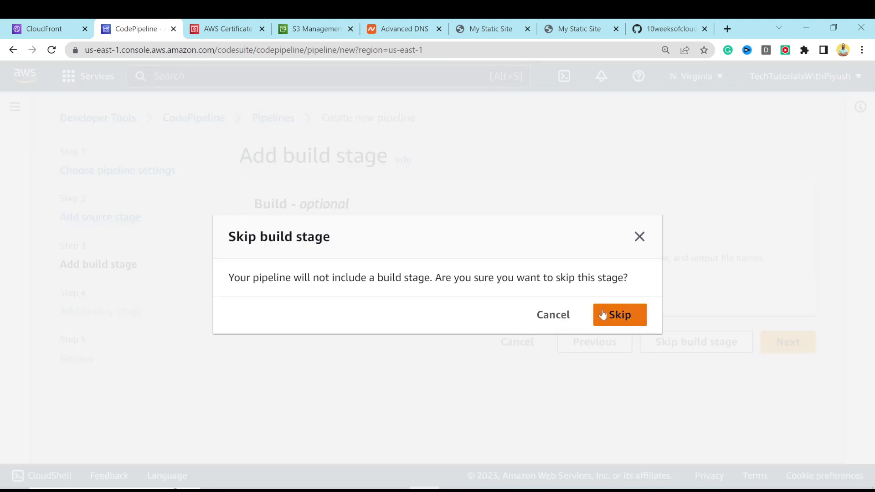
pyautogui.click(621, 314)
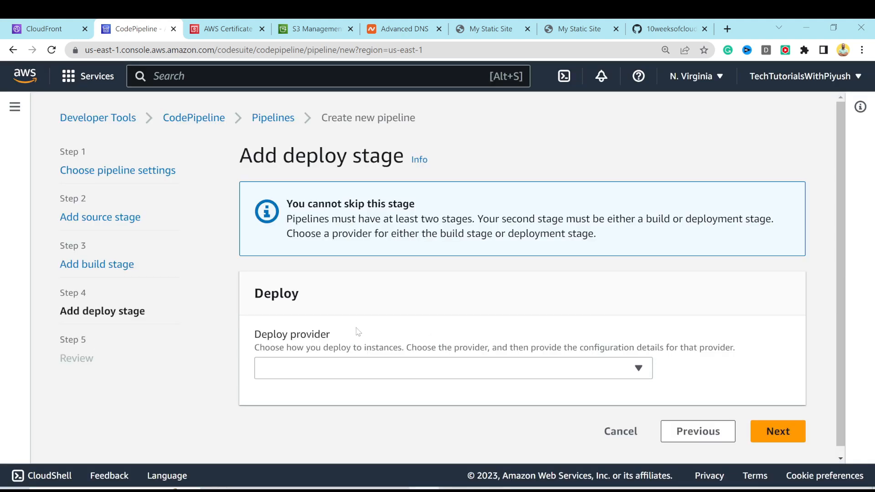
pyautogui.scroll(-1, 351, 299)
pyautogui.click(280, 361)
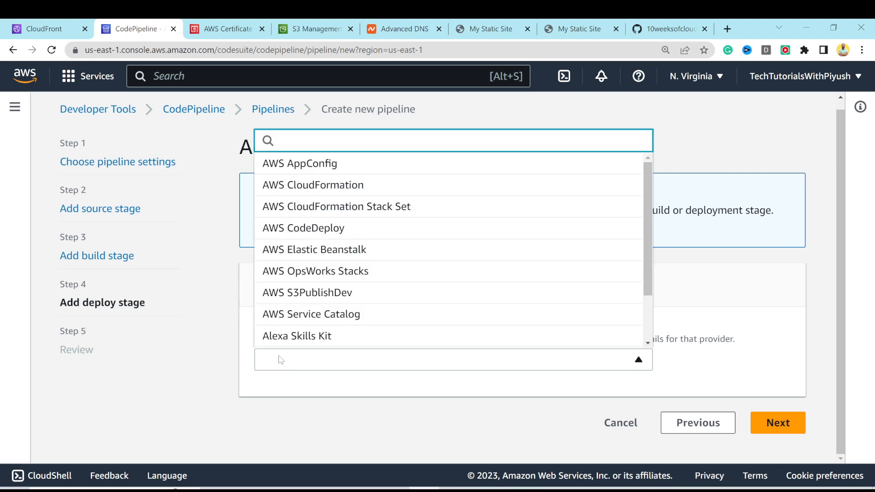
pyautogui.scroll(-3, 315, 319)
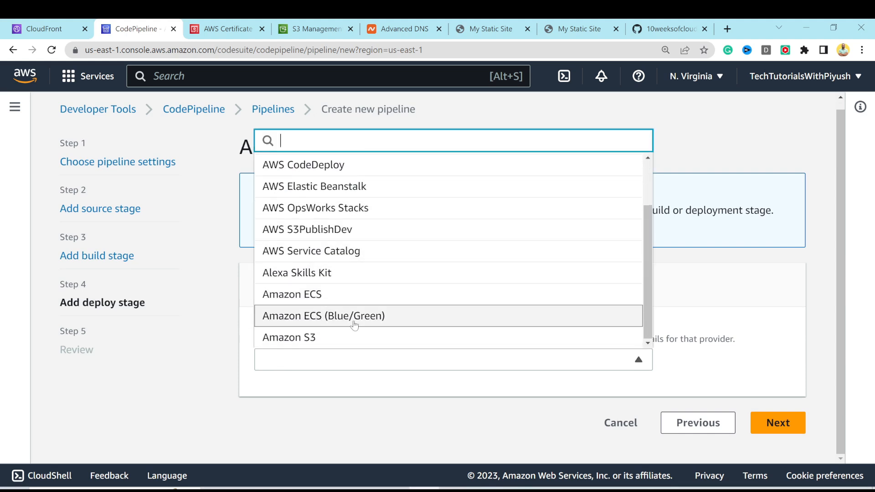
pyautogui.click(328, 343)
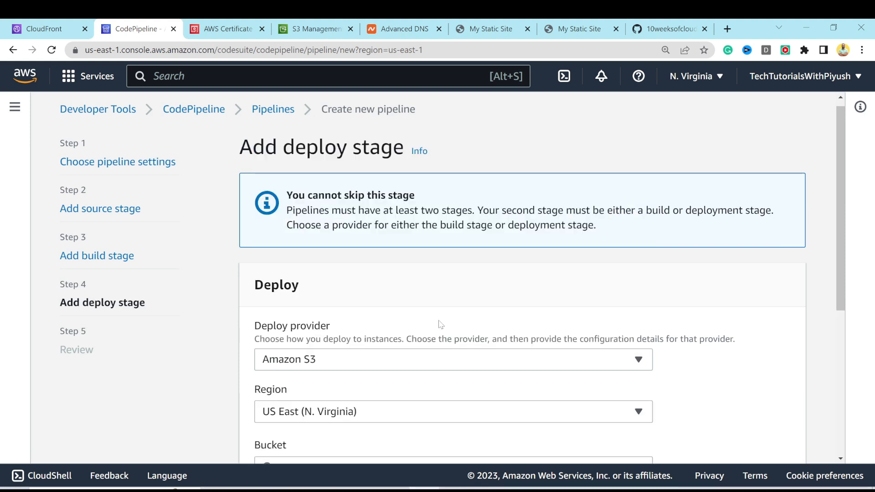
pyautogui.scroll(-5, 440, 325)
pyautogui.click(310, 228)
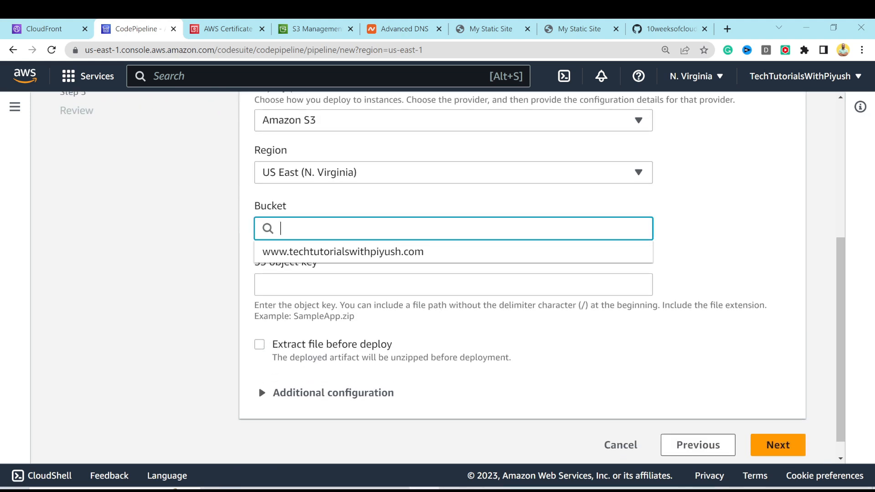
pyautogui.click(332, 255)
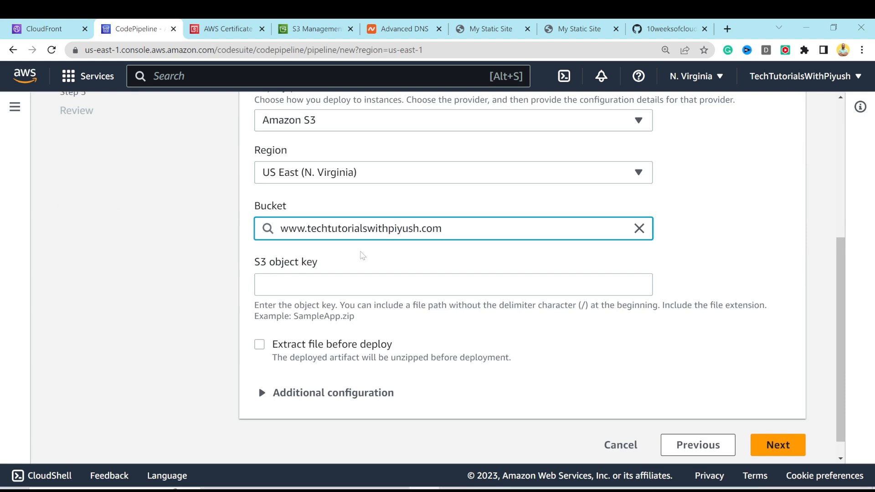
# Enable extracting the file before deploy, leave the deployment path and additional configuration empty, and continue to the review.
pyautogui.scroll(-1, 353, 254)
pyautogui.click(354, 261)
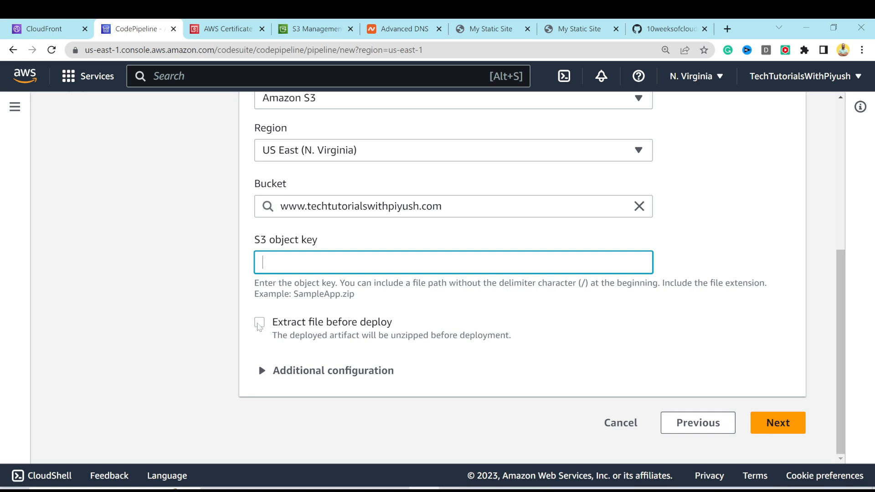
pyautogui.click(259, 323)
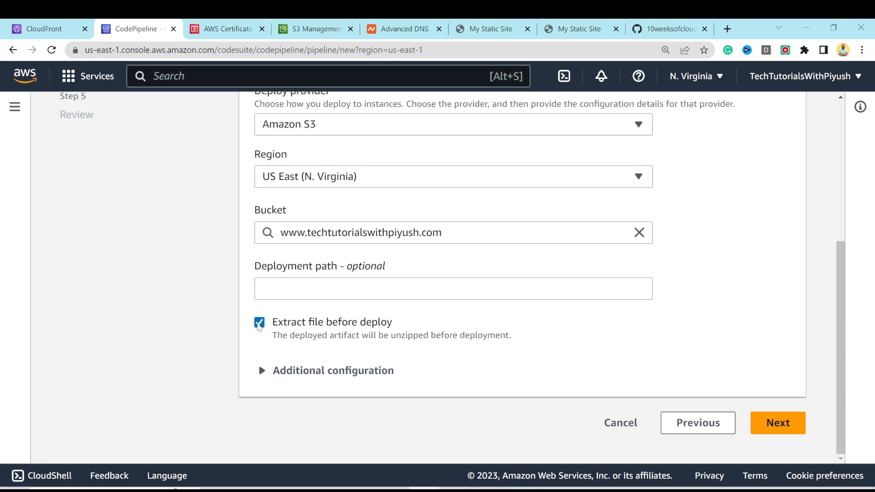
pyautogui.click(262, 370)
pyautogui.scroll(-5, 399, 346)
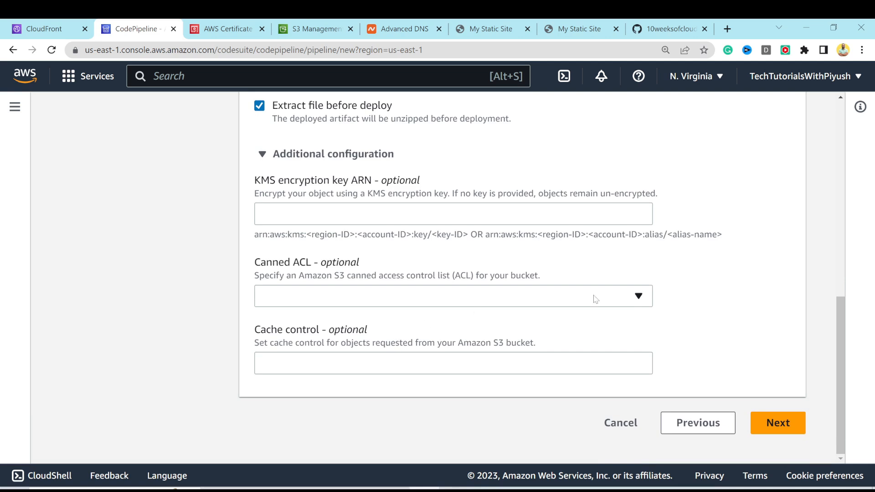
pyautogui.click(779, 424)
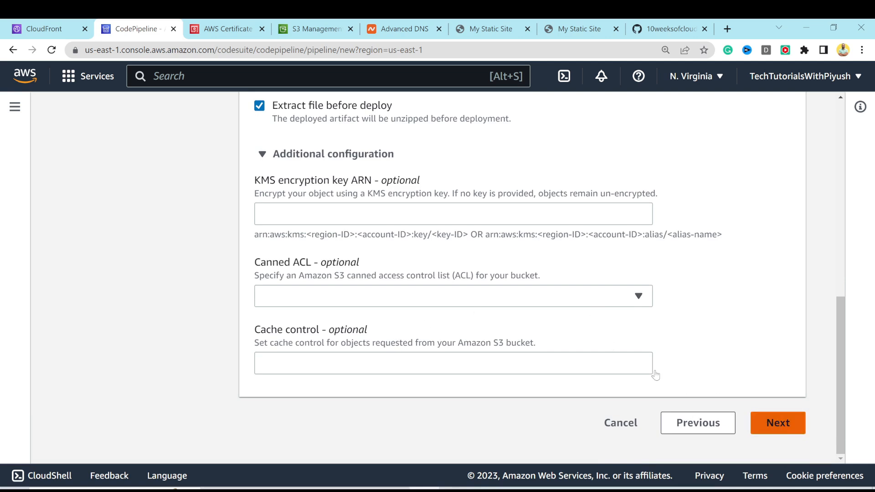
# Review the pipeline's stage settings and create the s3-deploy pipeline.
pyautogui.scroll(-5, 413, 314)
pyautogui.scroll(-2, 413, 314)
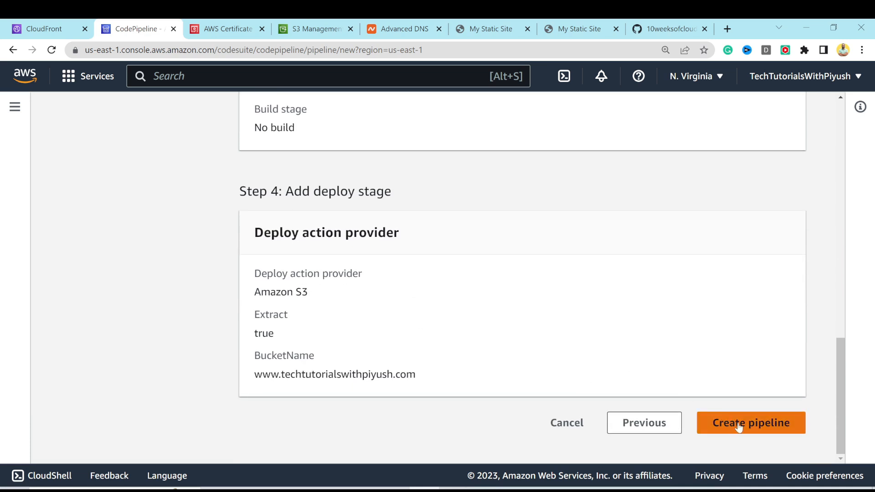
pyautogui.click(739, 427)
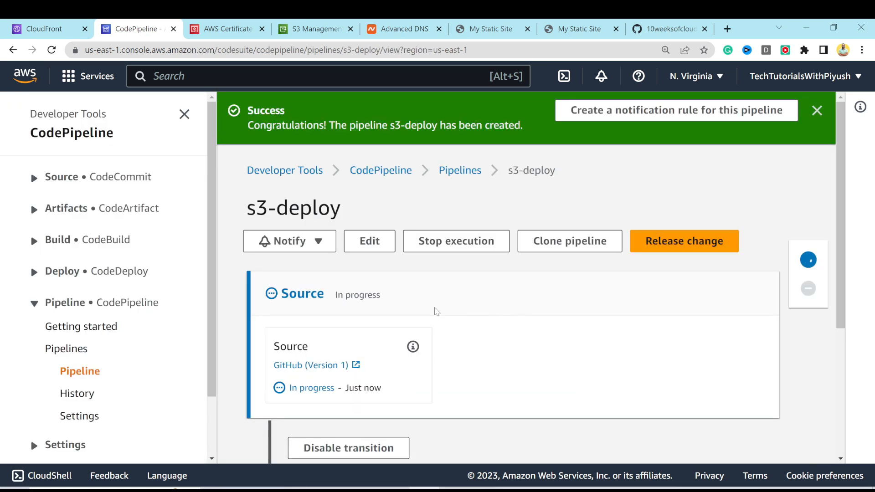
# Examine the progress of the Source and Deploy stages of the s3-deploy pipeline.
pyautogui.scroll(-1, 434, 310)
pyautogui.scroll(-1, 433, 309)
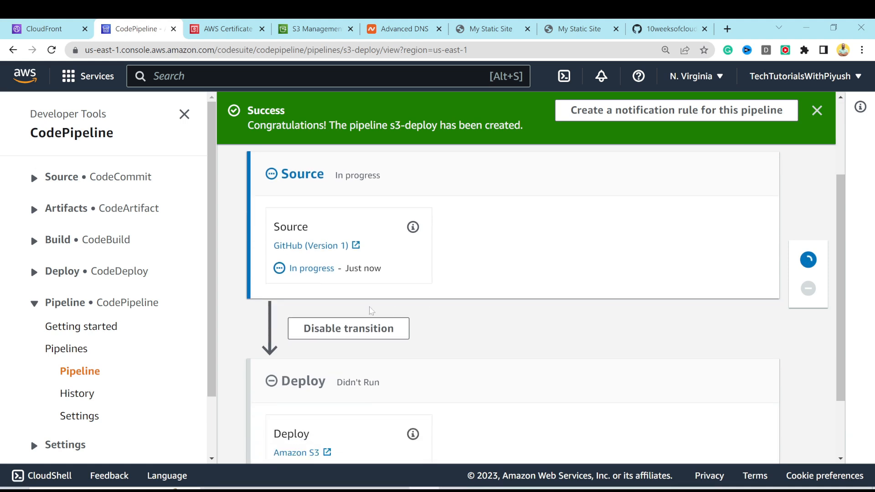
pyautogui.scroll(-2, 336, 302)
pyautogui.scroll(2, 336, 301)
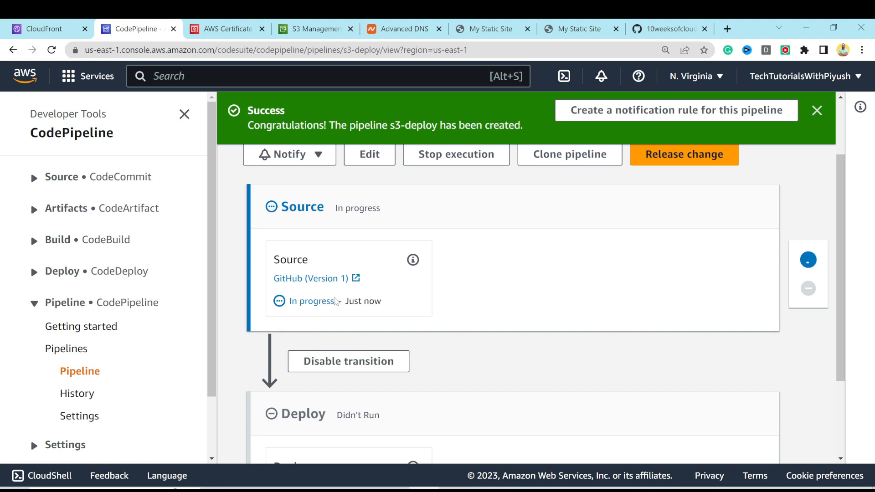
pyautogui.scroll(-1, 378, 322)
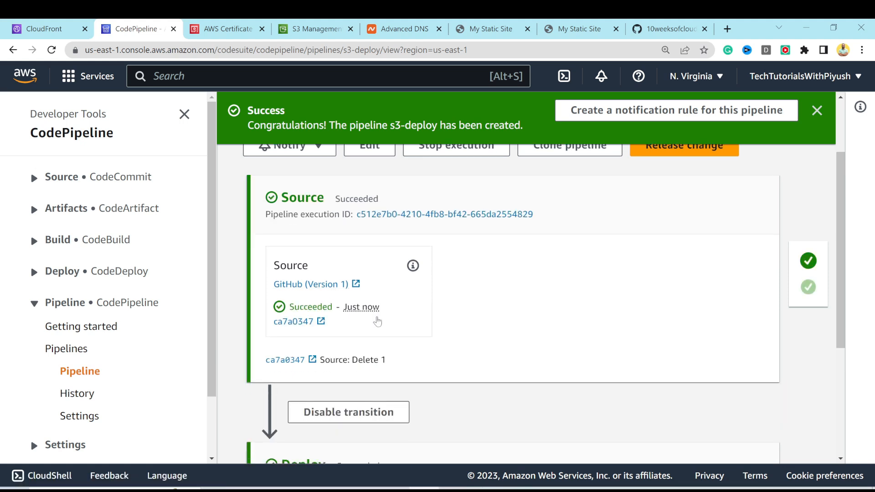
pyautogui.scroll(-4, 378, 322)
pyautogui.scroll(-1, 309, 315)
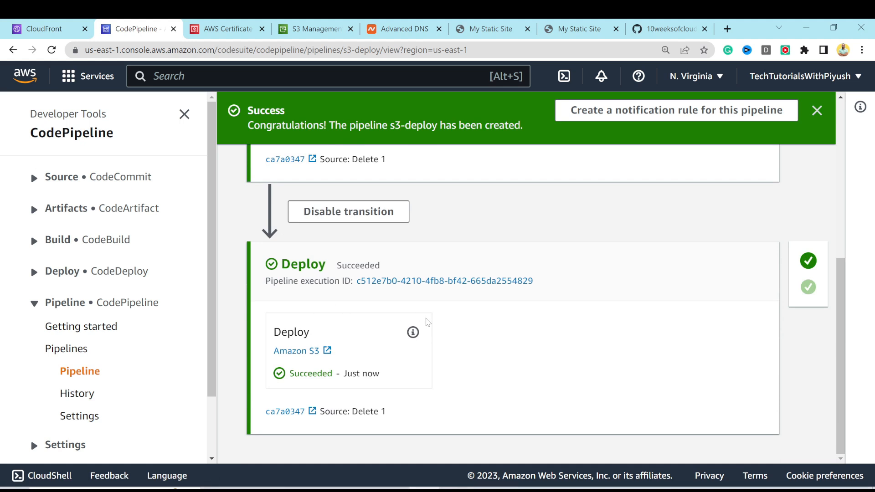
pyautogui.scroll(1, 426, 310)
# Switch to the GitHub repository and edit Week1/index.html, appending "Week1" to the h1 heading and "week1" to the h2 heading.
pyautogui.click(674, 28)
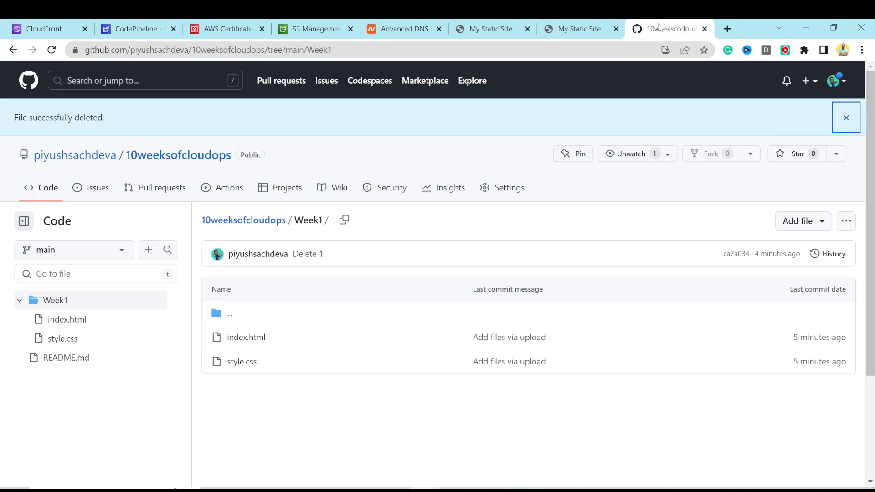
pyautogui.click(246, 337)
pyautogui.scroll(-1, 502, 250)
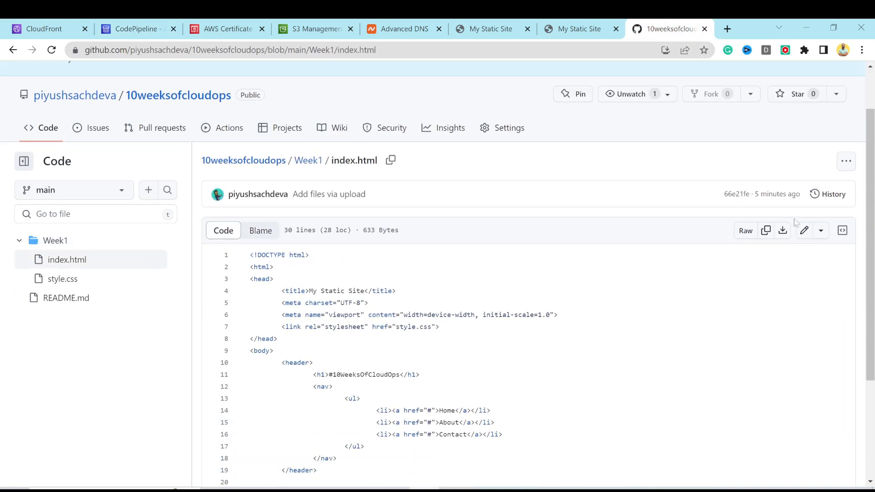
pyautogui.click(805, 237)
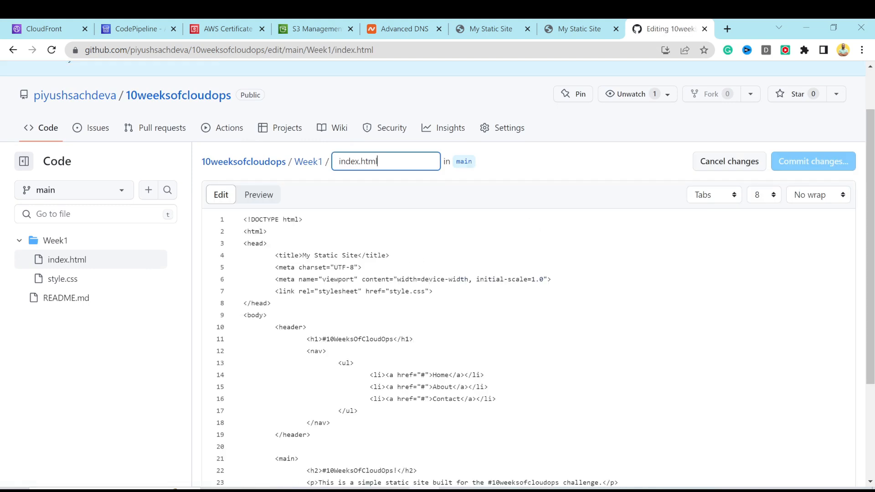
pyautogui.scroll(-2, 437, 274)
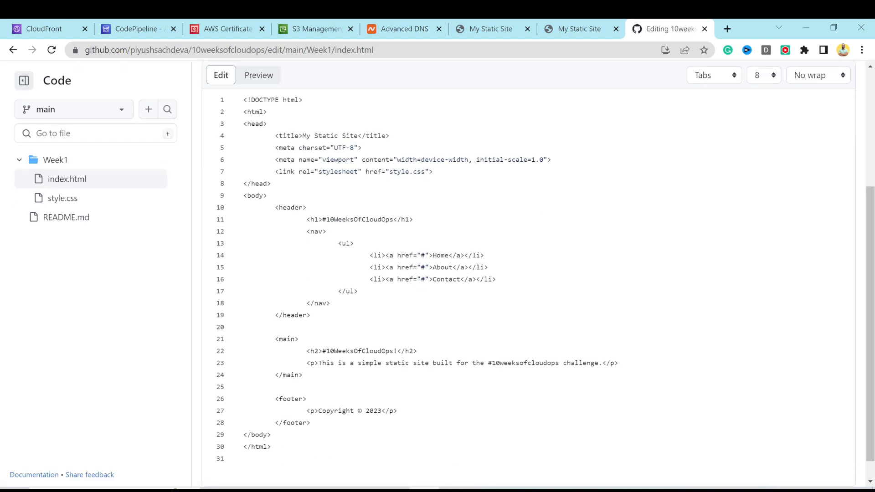
pyautogui.write('Week')
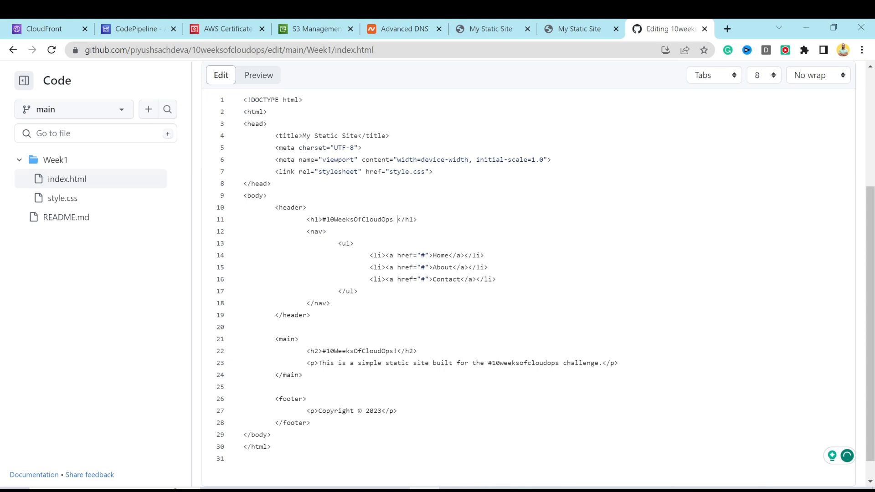
pyautogui.write('1')
pyautogui.click(398, 351)
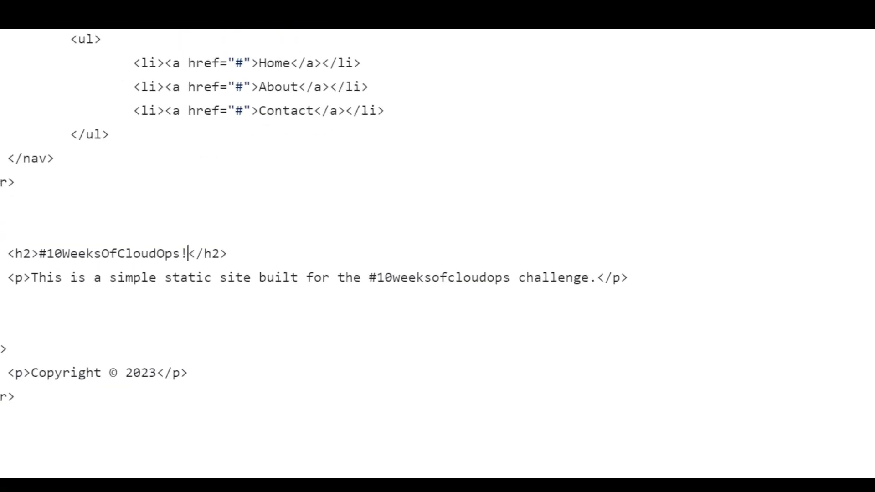
pyautogui.write('week1')
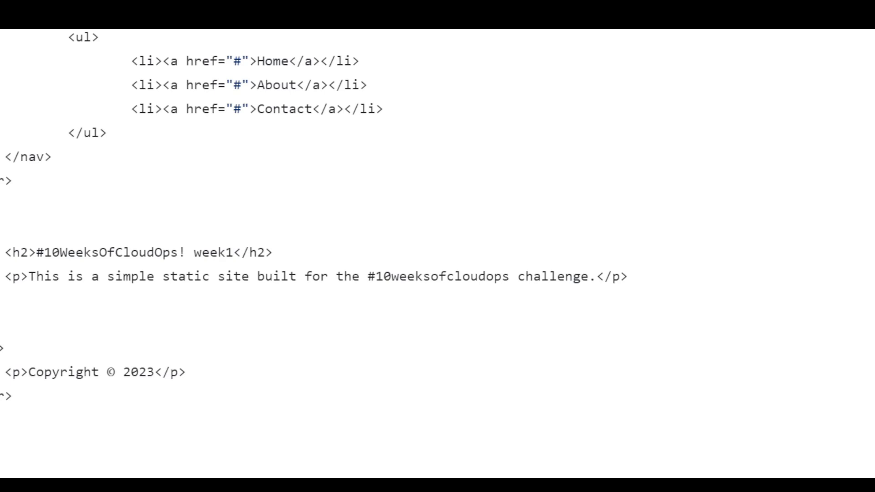
# Commit the index.html edit directly to the main branch with the message "Update index.html".
pyautogui.scroll(-1, 437, 253)
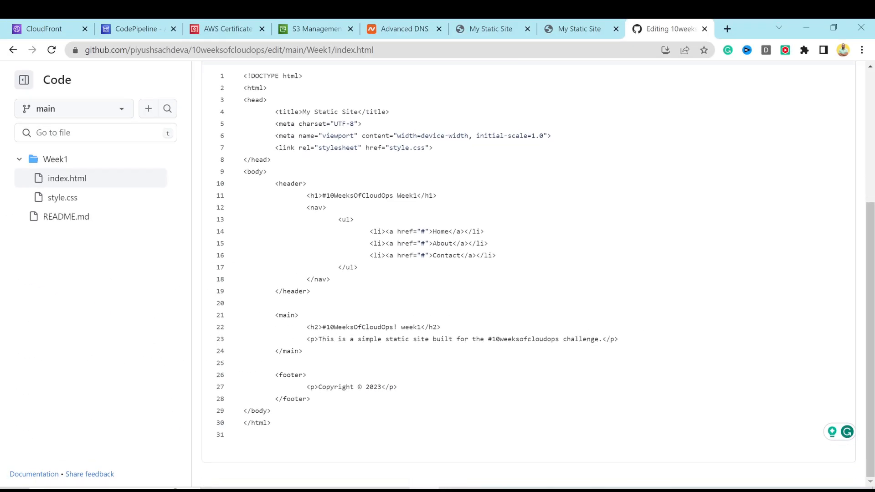
pyautogui.scroll(5, 816, 255)
pyautogui.click(823, 223)
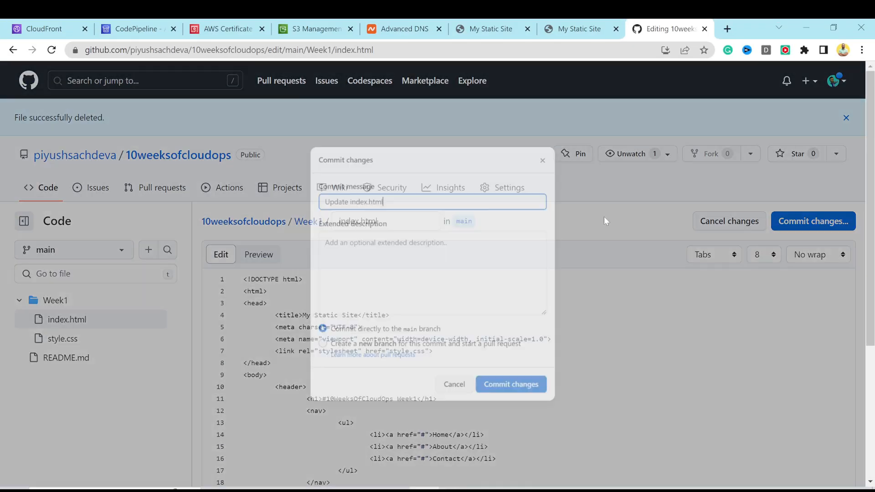
pyautogui.click(519, 404)
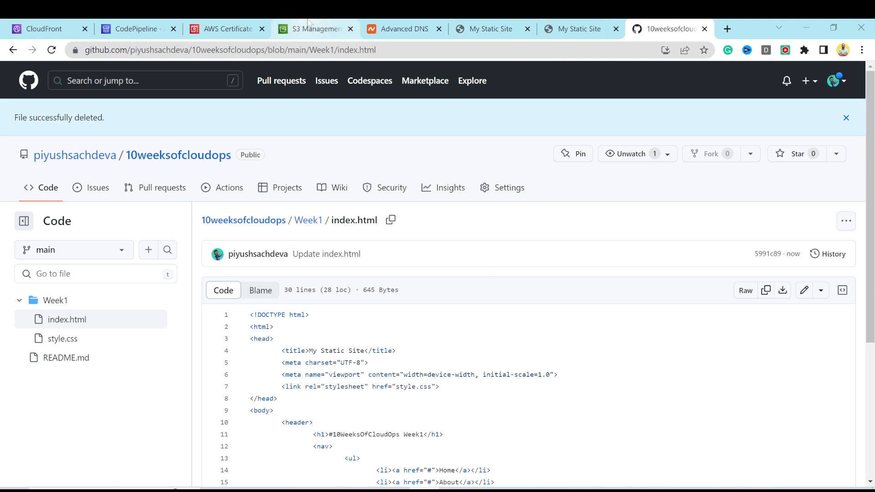
# Return to CodePipeline, reload the s3-deploy pipeline and check its Source and Deploy stages for the Update index.html commit.
pyautogui.click(137, 29)
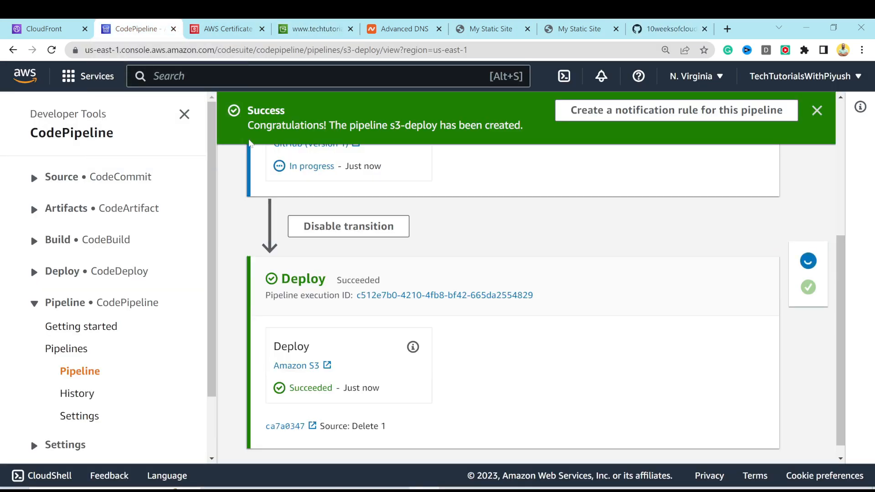
pyautogui.click(96, 372)
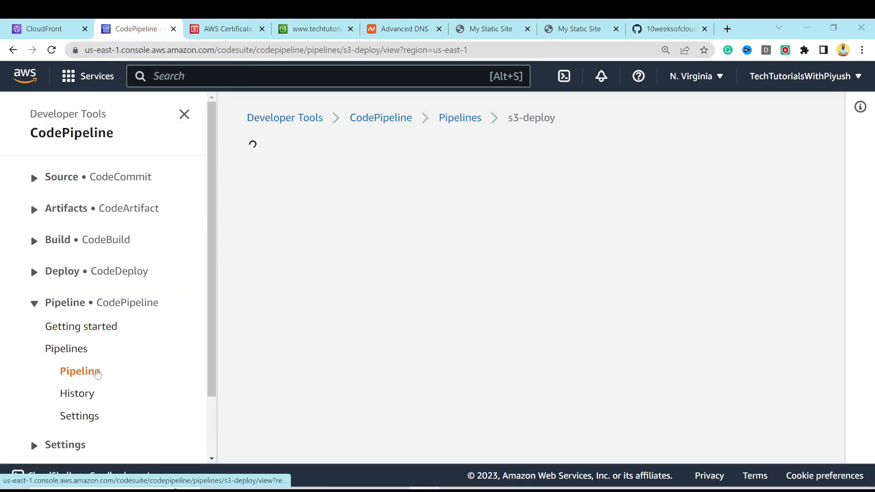
pyautogui.scroll(-5, 513, 296)
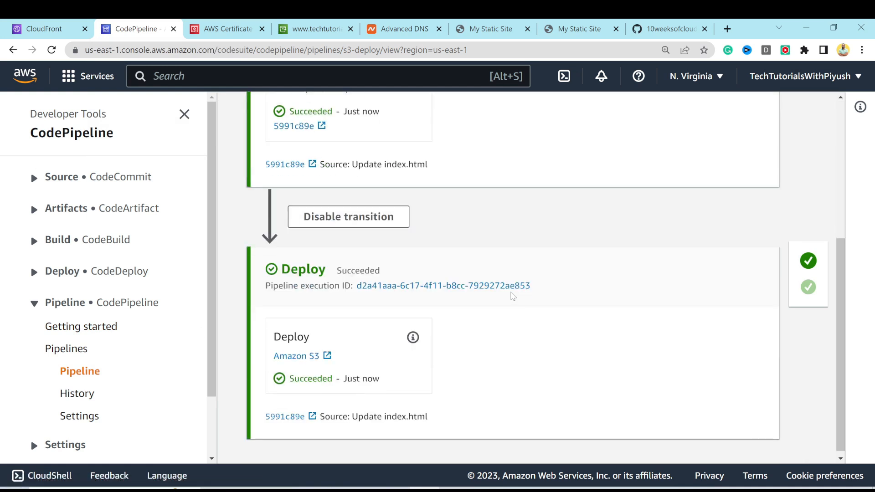
pyautogui.scroll(5, 513, 296)
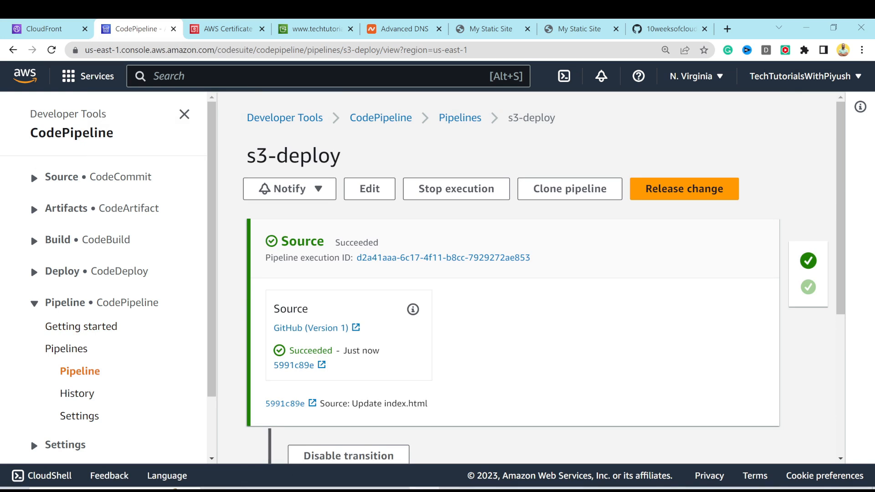
pyautogui.scroll(-1, 493, 348)
pyautogui.scroll(-3, 493, 348)
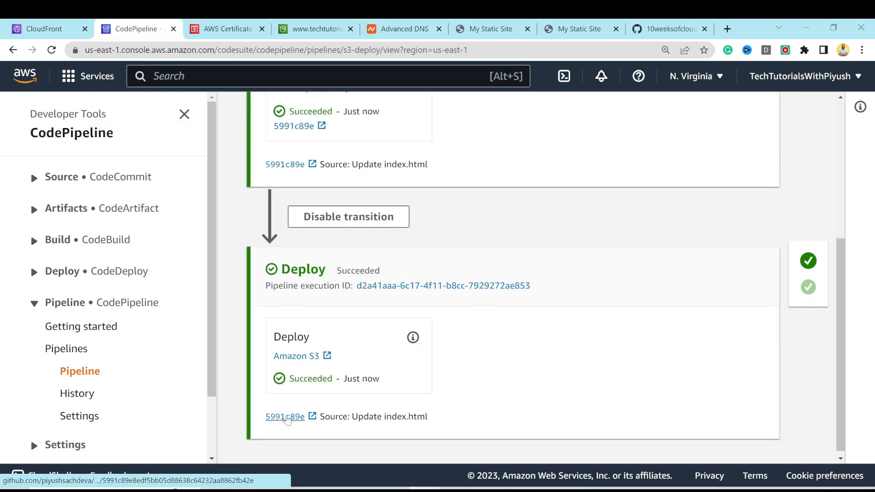
pyautogui.moveTo(358, 416); pyautogui.dragTo(436, 417)
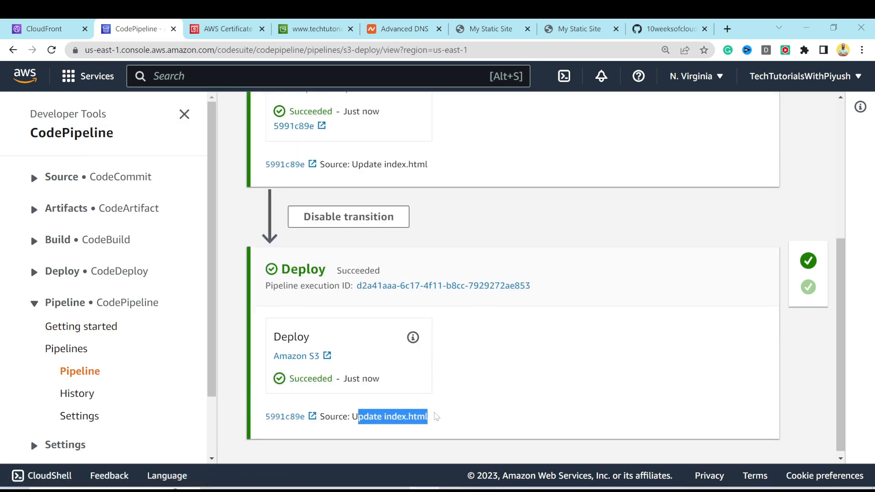
# Open the deployed commit from the Deploy stage, review its changes to Week1/index.html, and close the commit page.
pyautogui.click(292, 418)
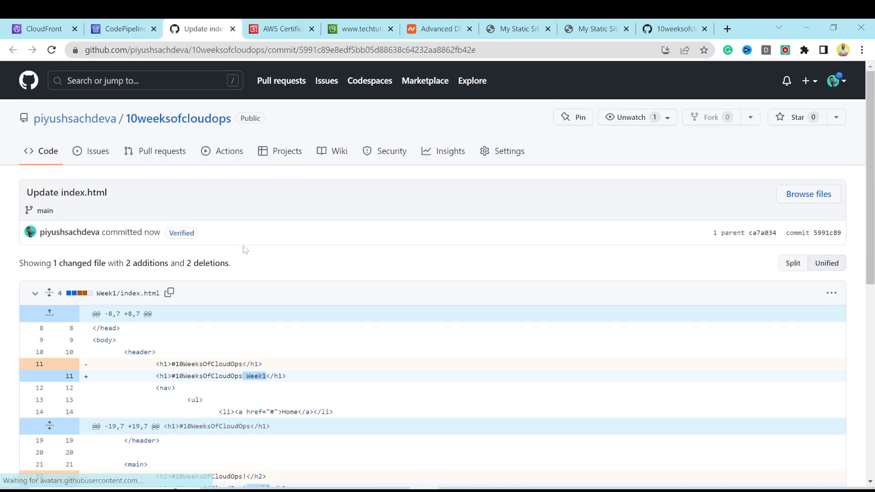
pyautogui.scroll(-1, 245, 249)
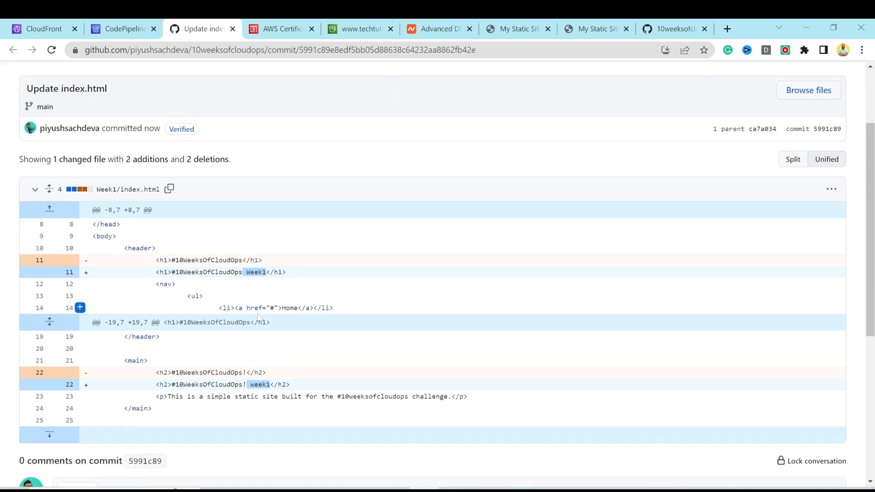
pyautogui.scroll(-1, 255, 329)
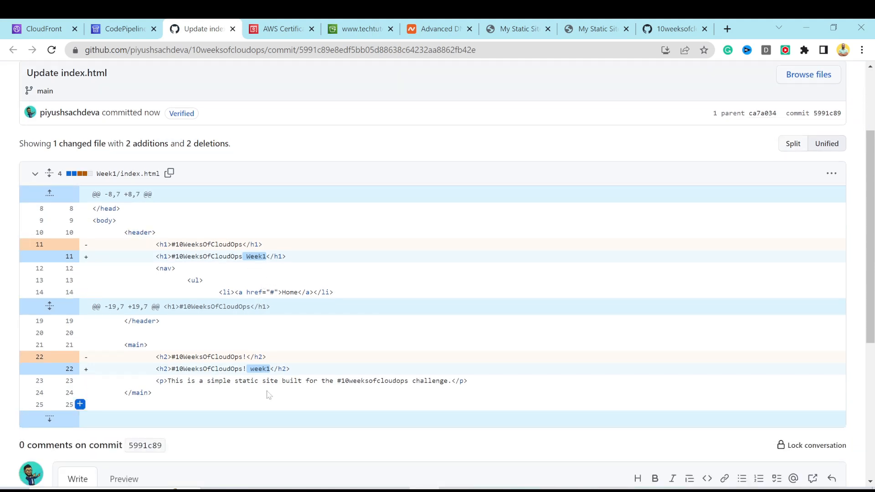
pyautogui.click(233, 29)
# Reload the live site at techtutorialswithpiyush.com to check whether the heading changes are served.
pyautogui.click(597, 26)
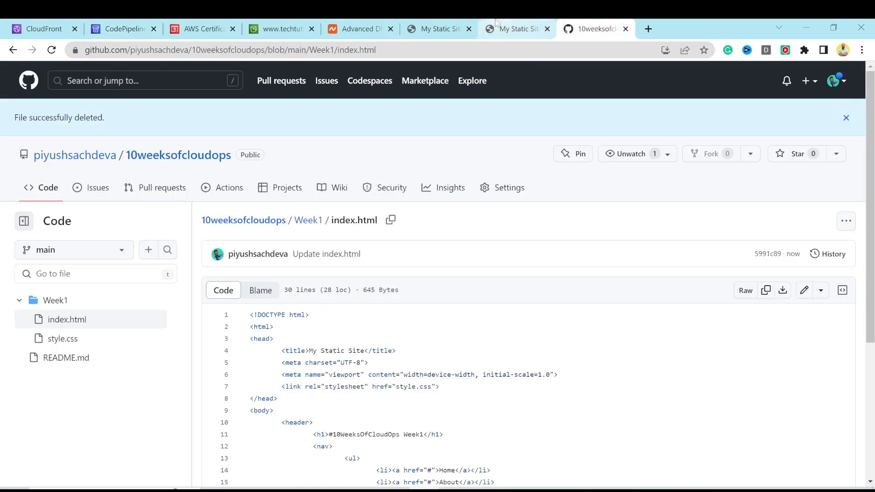
pyautogui.click(517, 28)
pyautogui.click(52, 51)
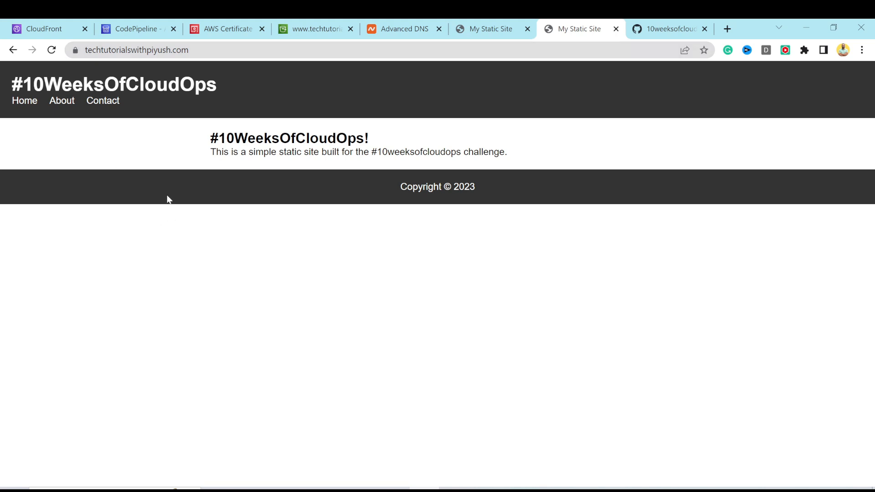
# Reload the signed-out CloudFront console and create an invalidation for the object path /* on the distribution.
pyautogui.click(54, 29)
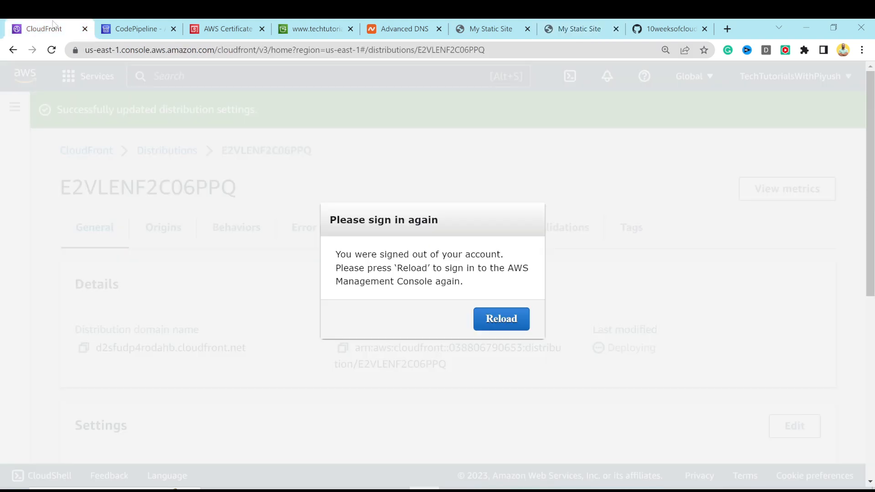
pyautogui.click(486, 320)
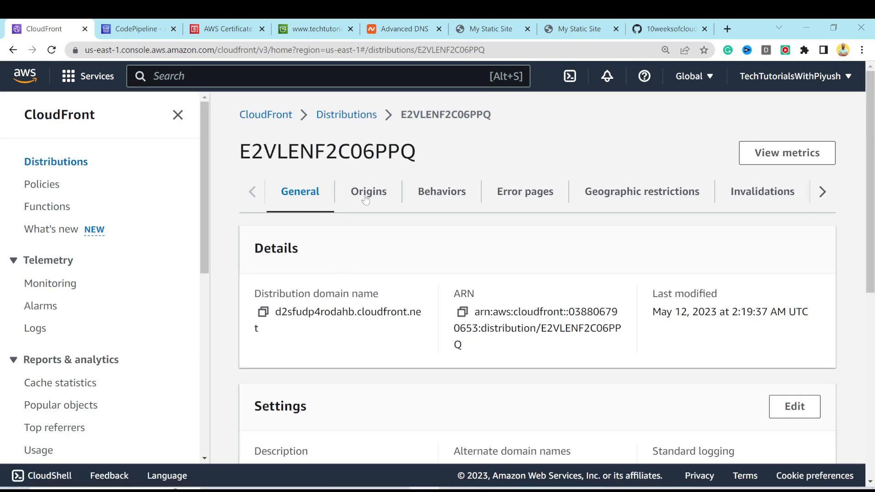
pyautogui.click(760, 196)
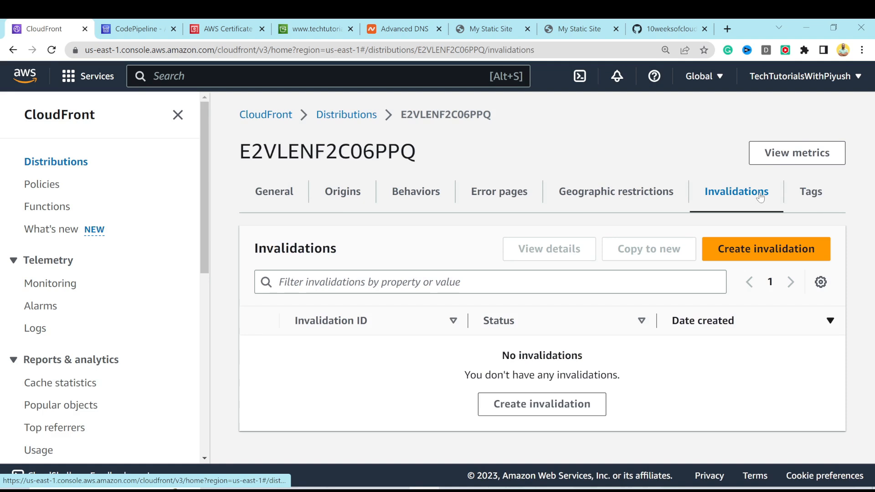
pyautogui.click(740, 254)
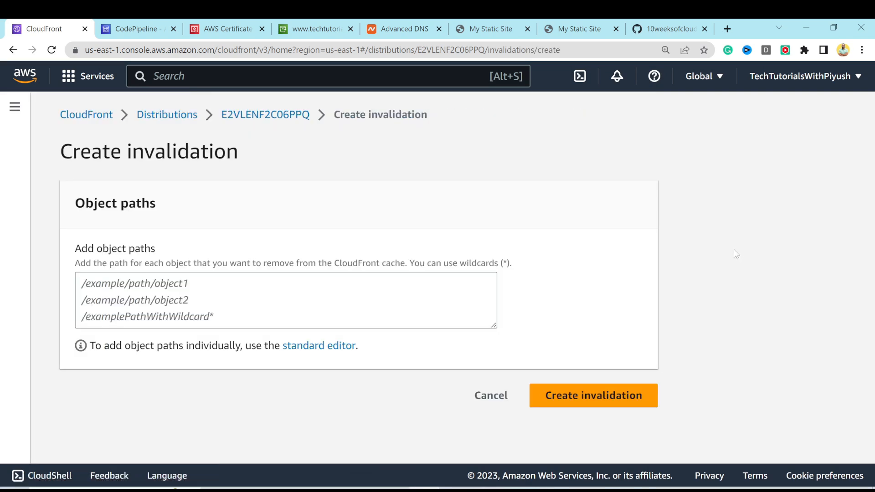
pyautogui.click(285, 301)
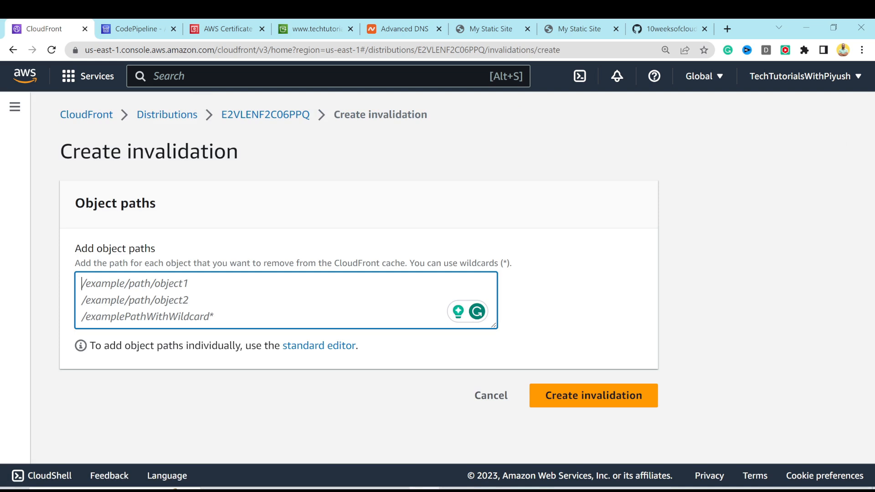
pyautogui.write('/*')
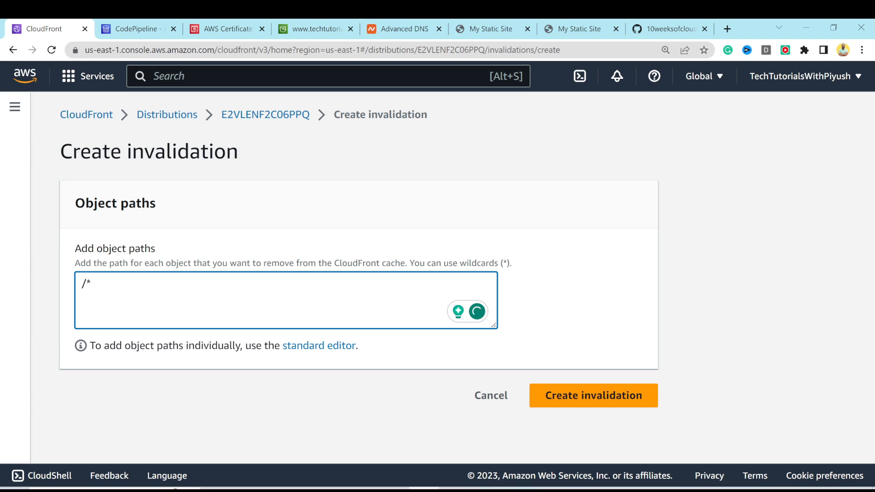
pyautogui.click(556, 400)
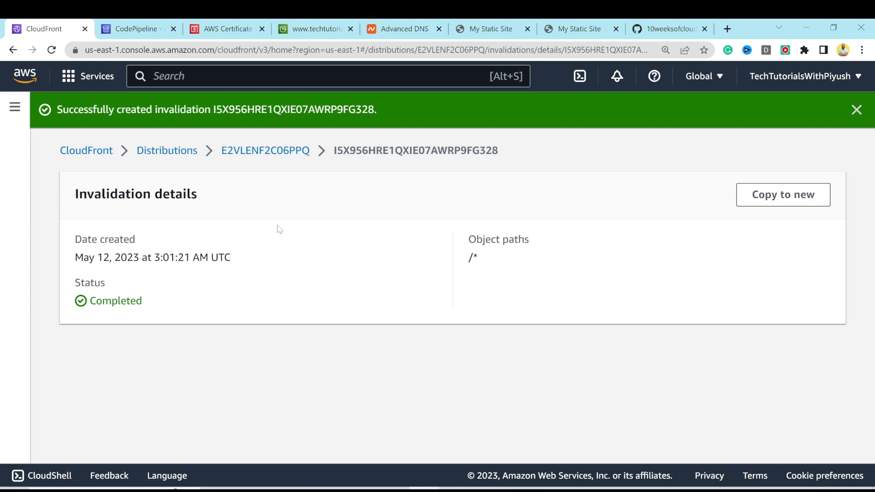
# Refresh techtutorialswithpiyush.com after the cache invalidation and go back to the s3-deploy pipeline page.
pyautogui.click(653, 24)
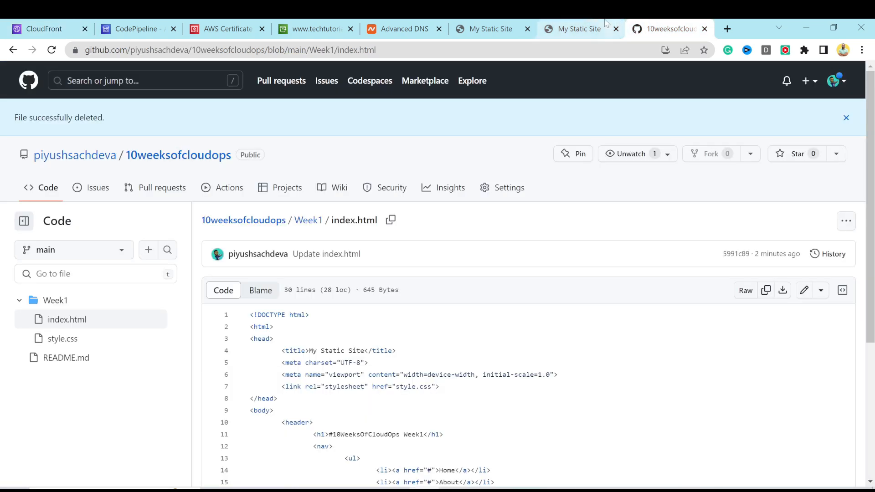
pyautogui.click(588, 25)
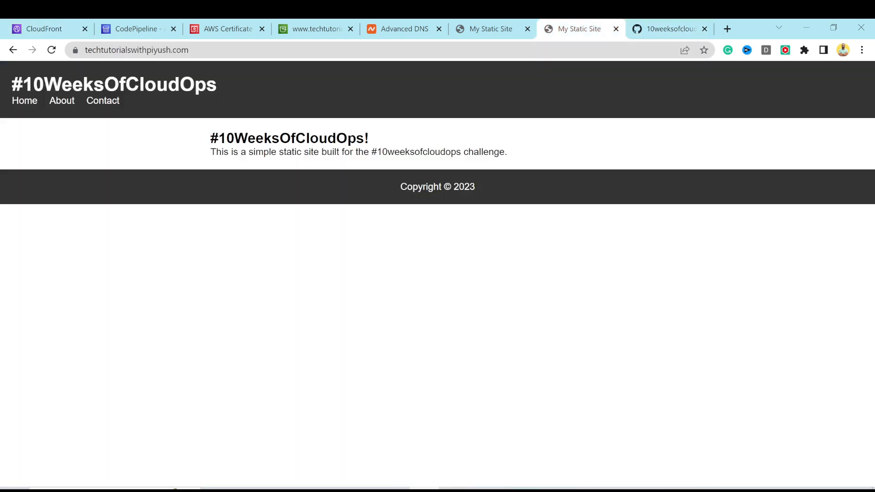
pyautogui.click(53, 54)
pyautogui.click(132, 29)
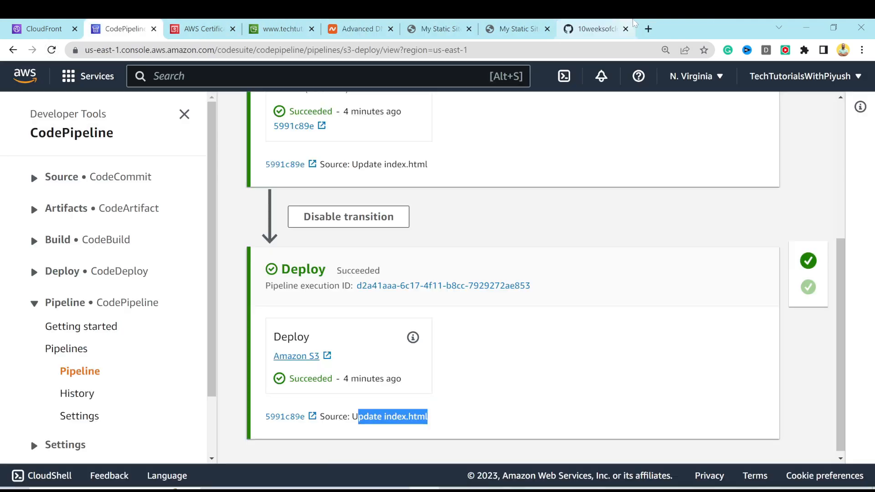
# Open the deployment's S3 bucket from the pipeline's Deploy stage and inspect the objects in its Week1/ folder.
pyautogui.click(524, 28)
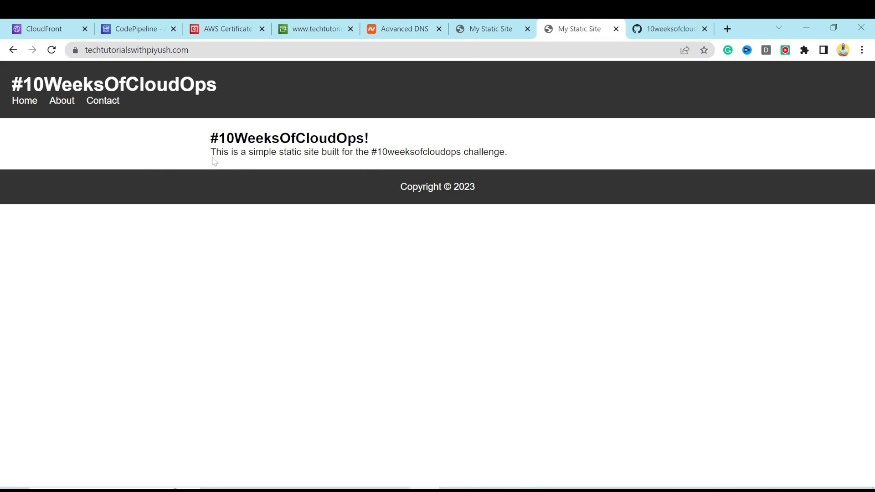
pyautogui.click(141, 23)
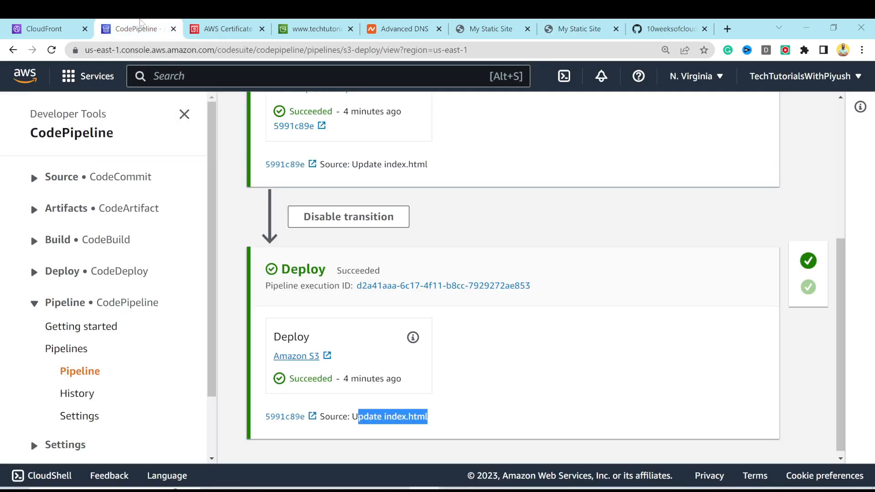
pyautogui.click(464, 409)
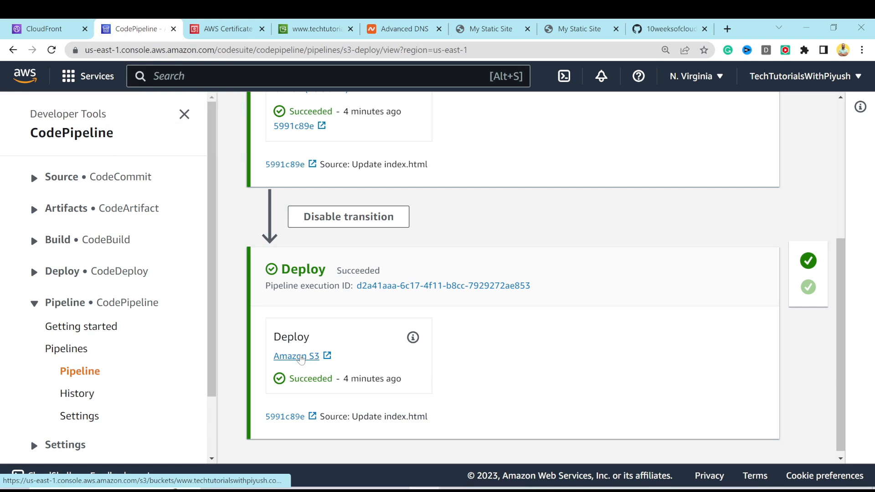
pyautogui.click(301, 360)
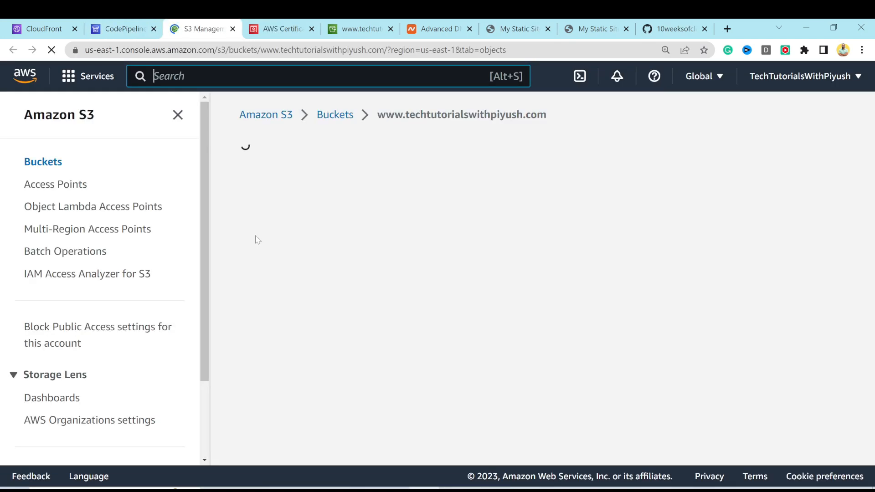
pyautogui.scroll(-3, 384, 318)
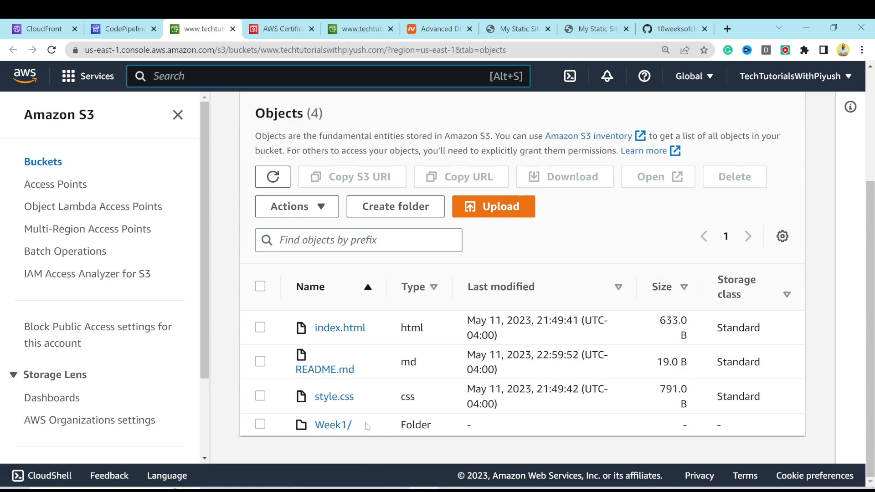
pyautogui.click(333, 426)
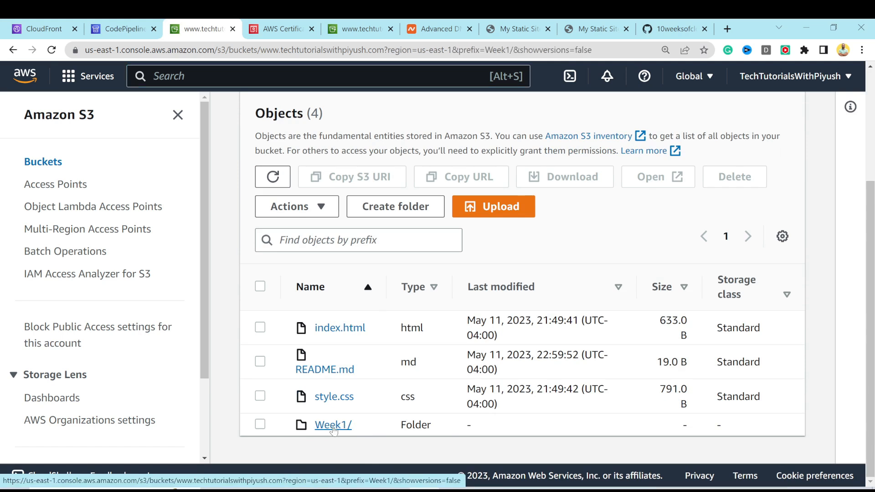
pyautogui.scroll(-1, 362, 417)
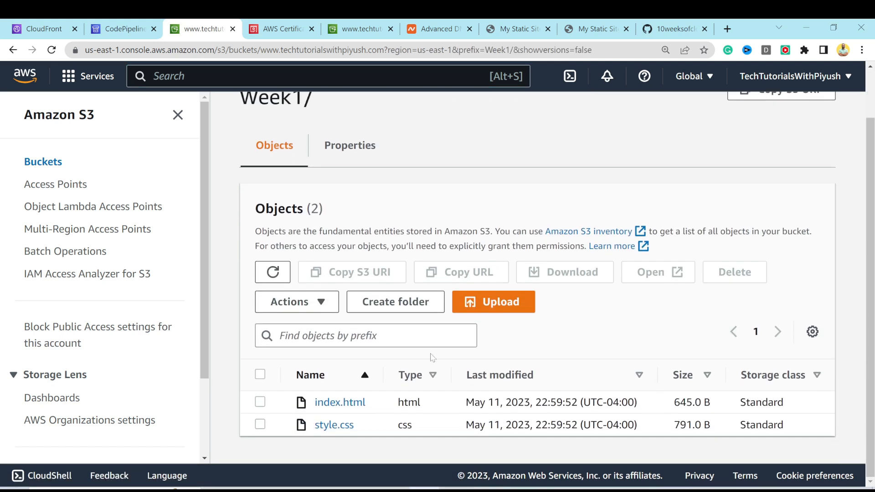
pyautogui.hotkey('alt', 'Left')
pyautogui.scroll(-2, 298, 357)
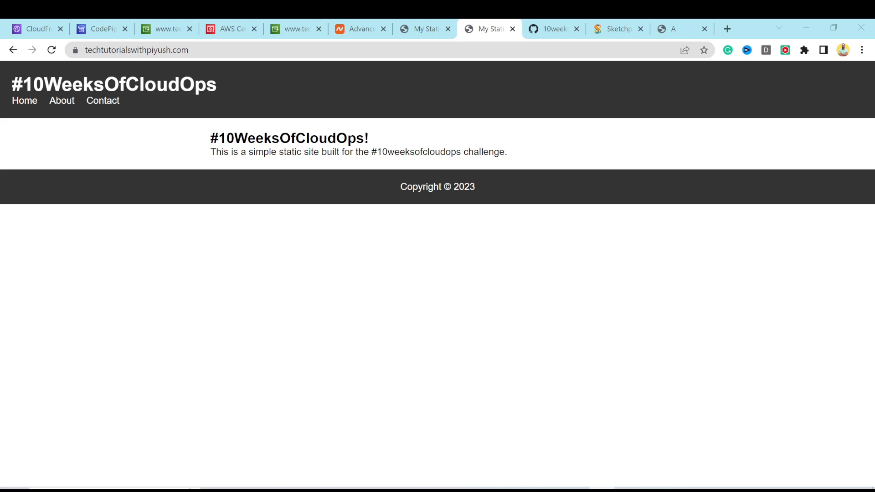
pyautogui.click(404, 50)
pyautogui.click(404, 50)
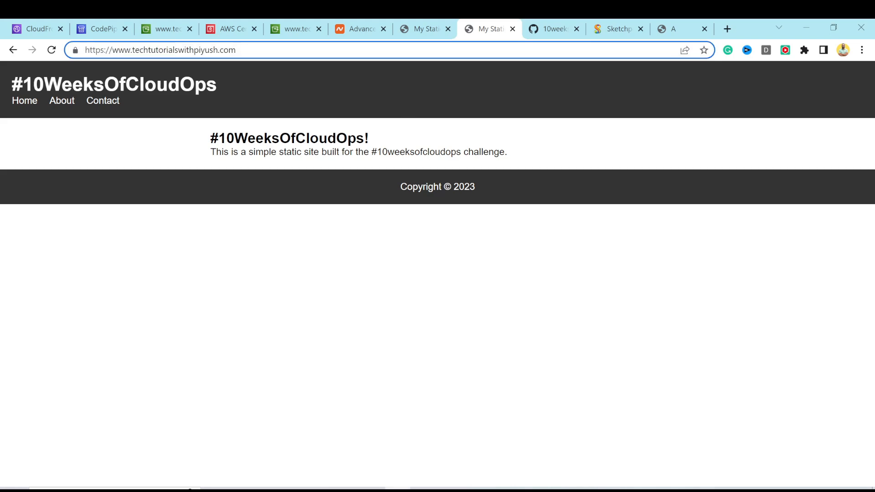
pyautogui.write('/Week1/index.html')
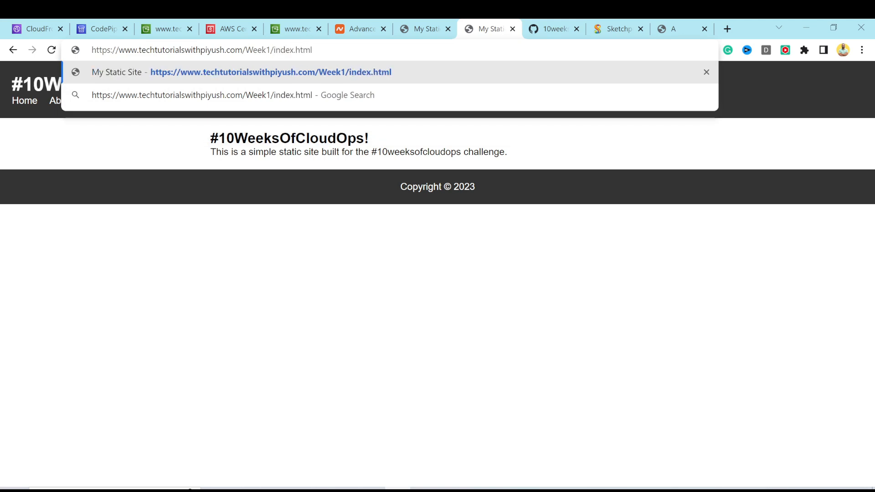
pyautogui.press('Return')
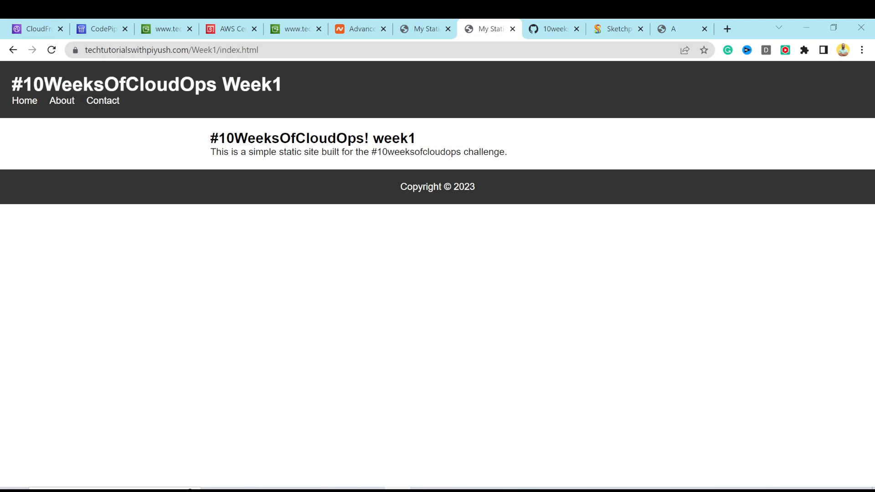
pyautogui.moveTo(373, 138); pyautogui.dragTo(423, 137)
pyautogui.moveTo(223, 84); pyautogui.dragTo(287, 83)
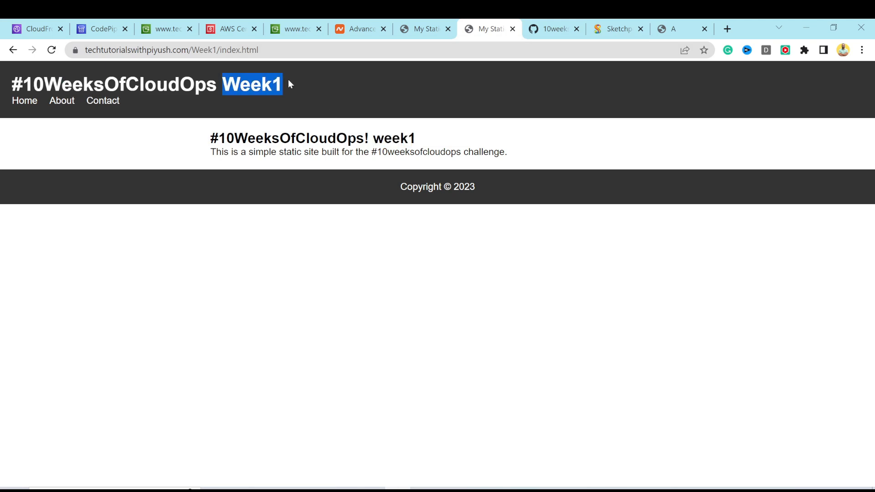